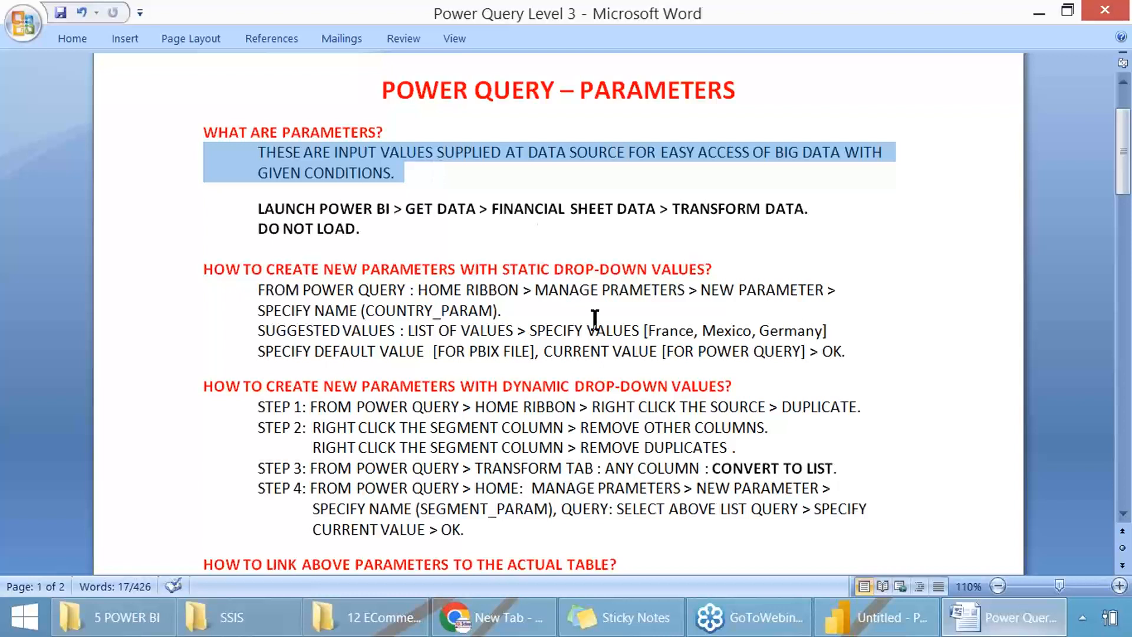
Step: Highlight the country values France and Mexico and the words BIG DATA while reading the parameters notes
double_click(669, 323)
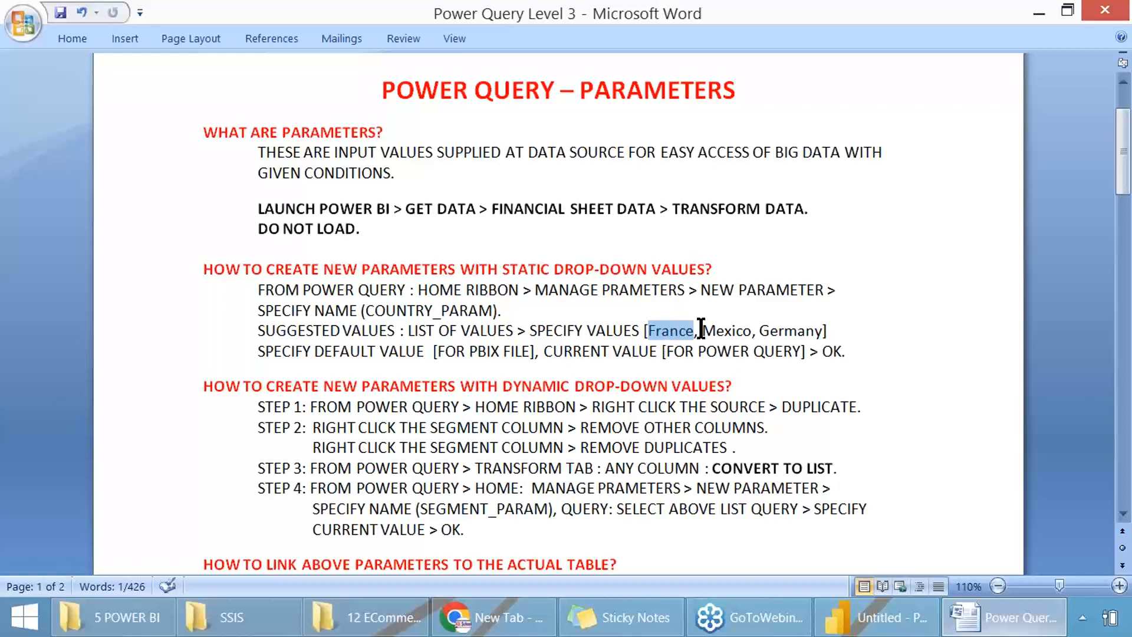
double_click(721, 331)
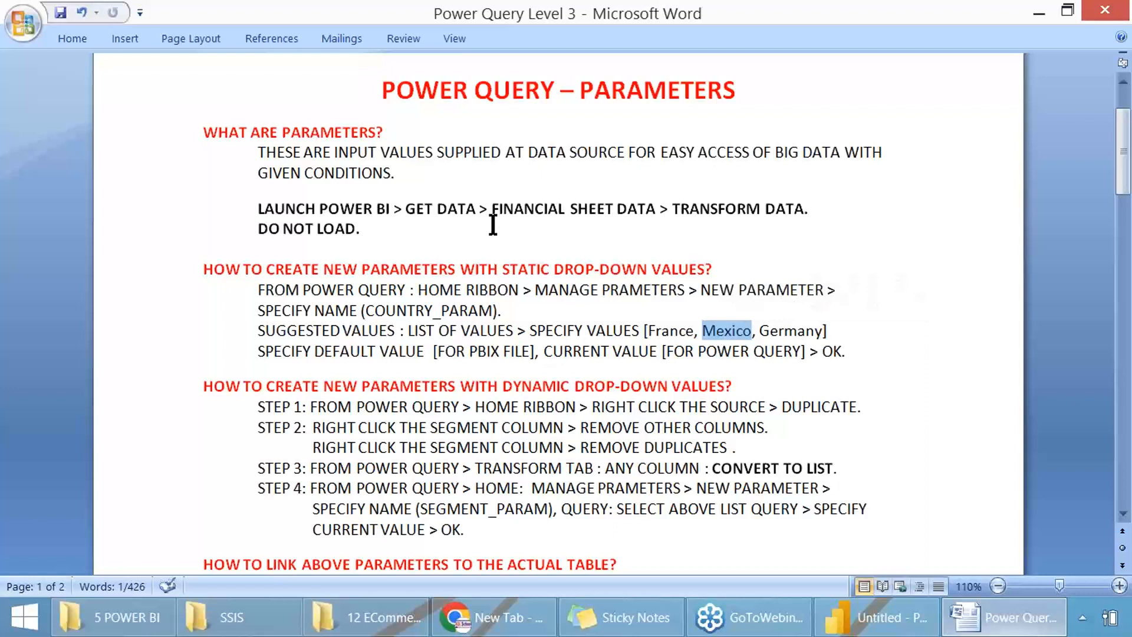
left_click_drag(777, 154, 827, 147)
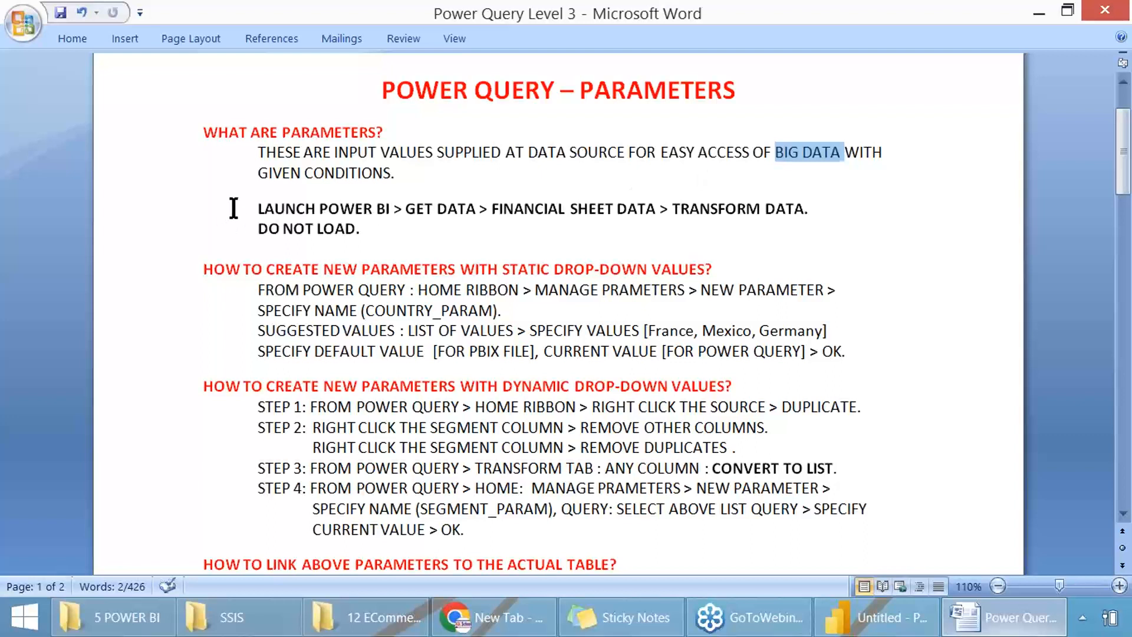
Step: Highlight the launch and get data instructions and capture a screenshot of the "What are parameters?" section
left_click_drag(233, 210, 660, 210)
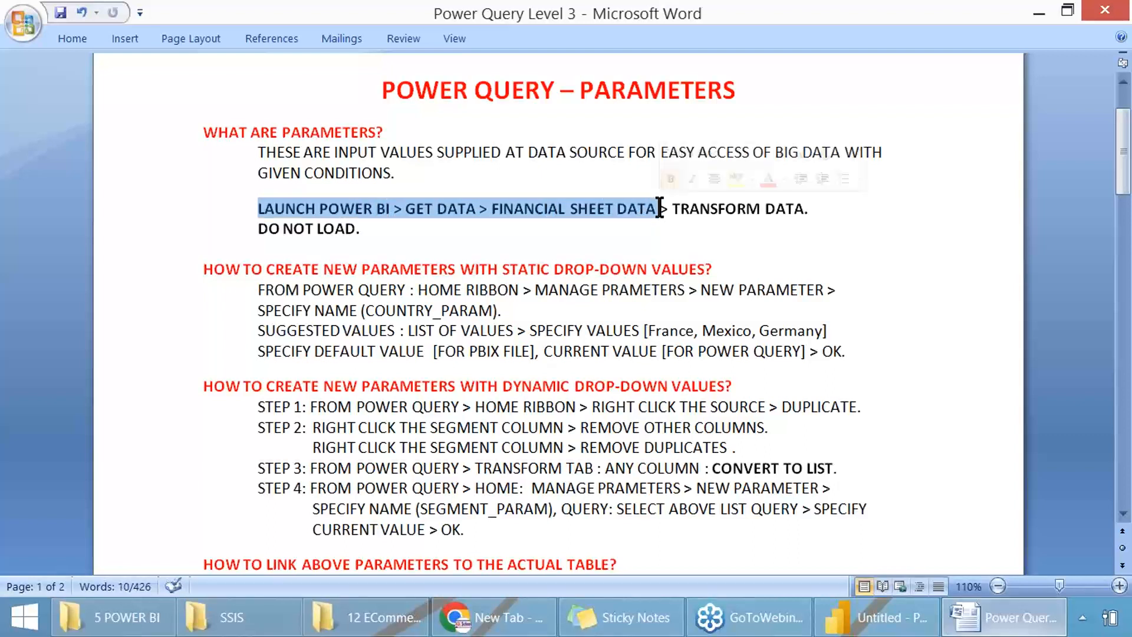
key("Print")
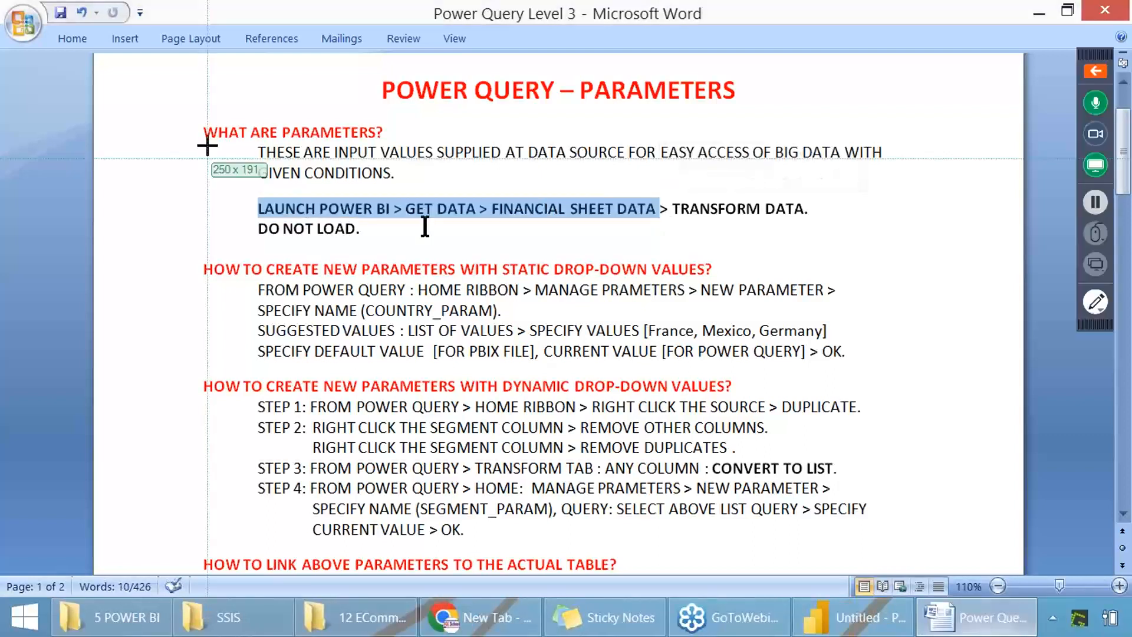
left_click_drag(160, 110, 886, 247)
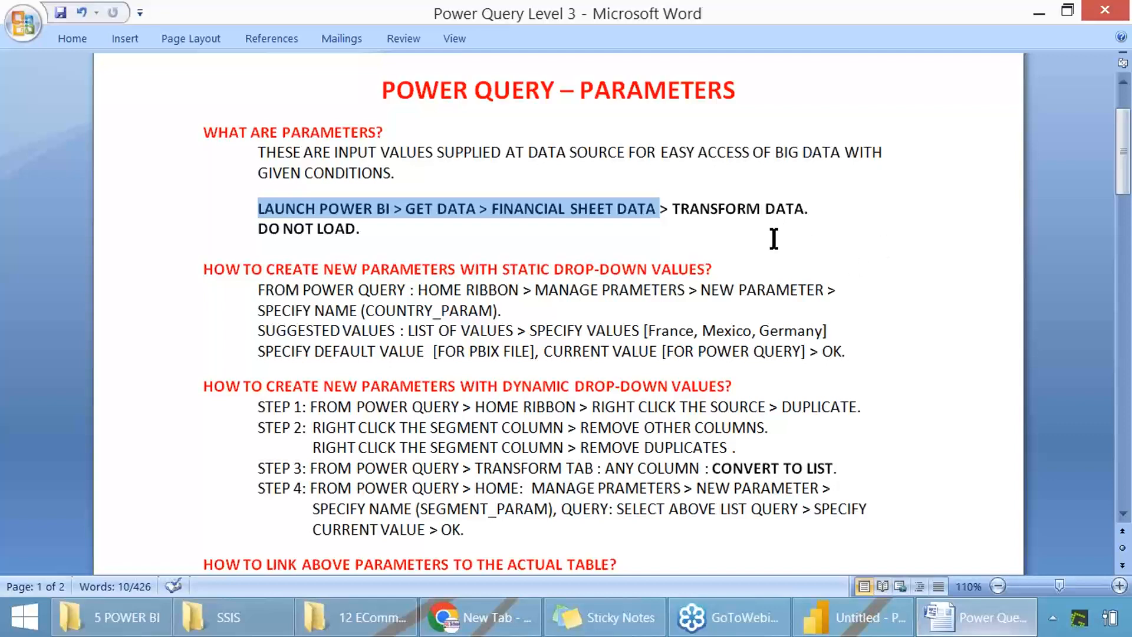
Step: Switch to Power BI Desktop and connect to the Excel workbook SampleFinanceData.xlsx, capturing the file source selection in a screenshot
left_click(855, 617)
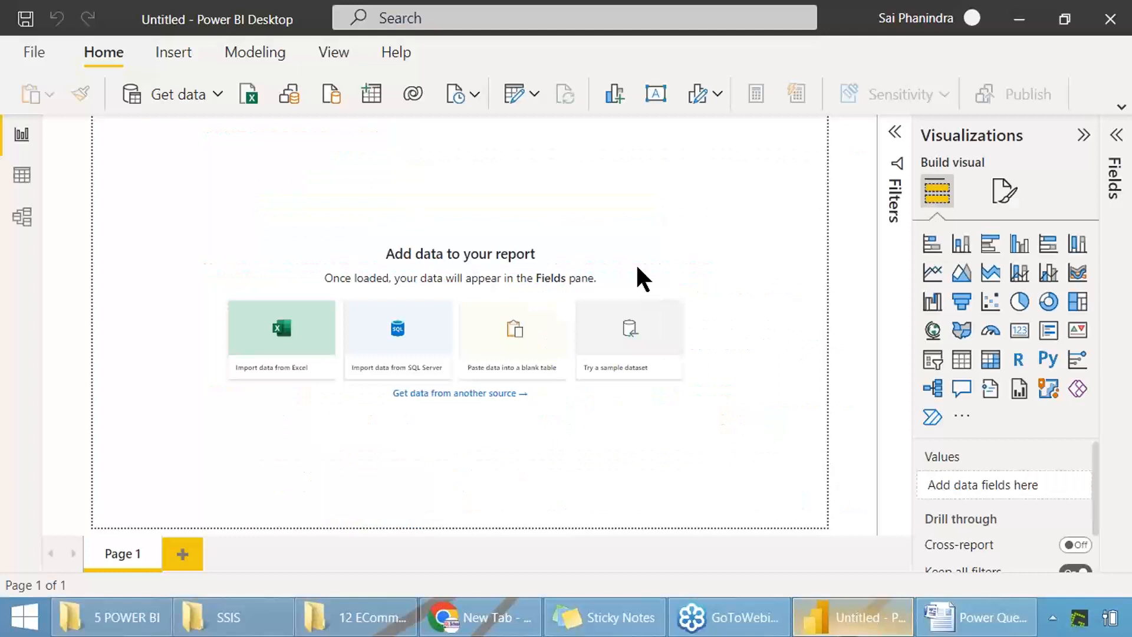
left_click(178, 98)
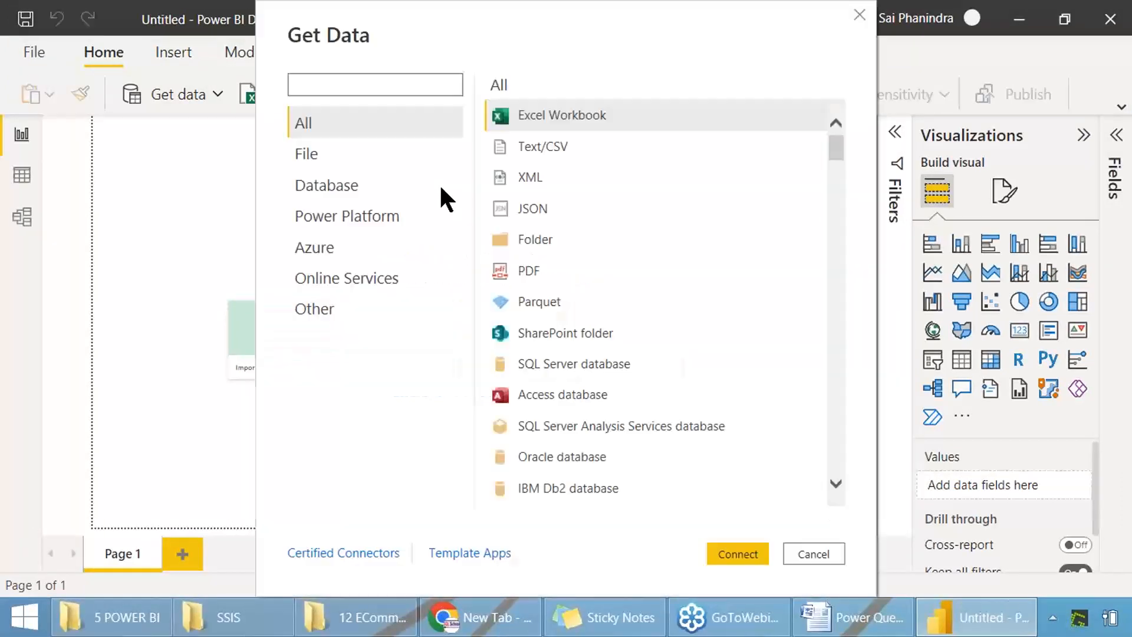
left_click(315, 152)
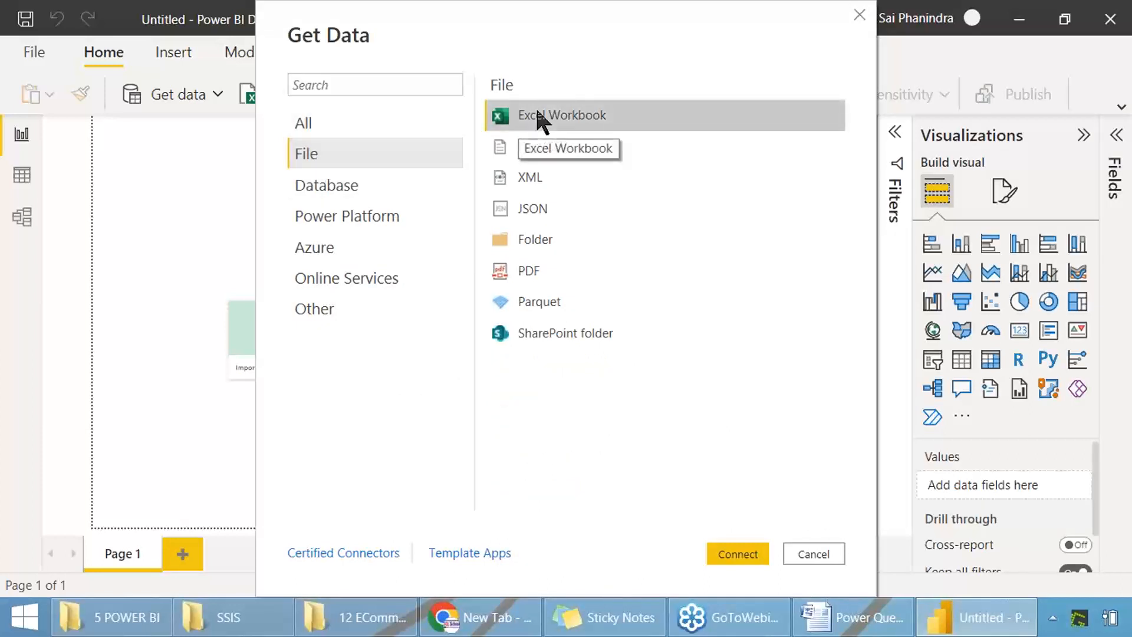
left_click_drag(1, 1, 867, 575)
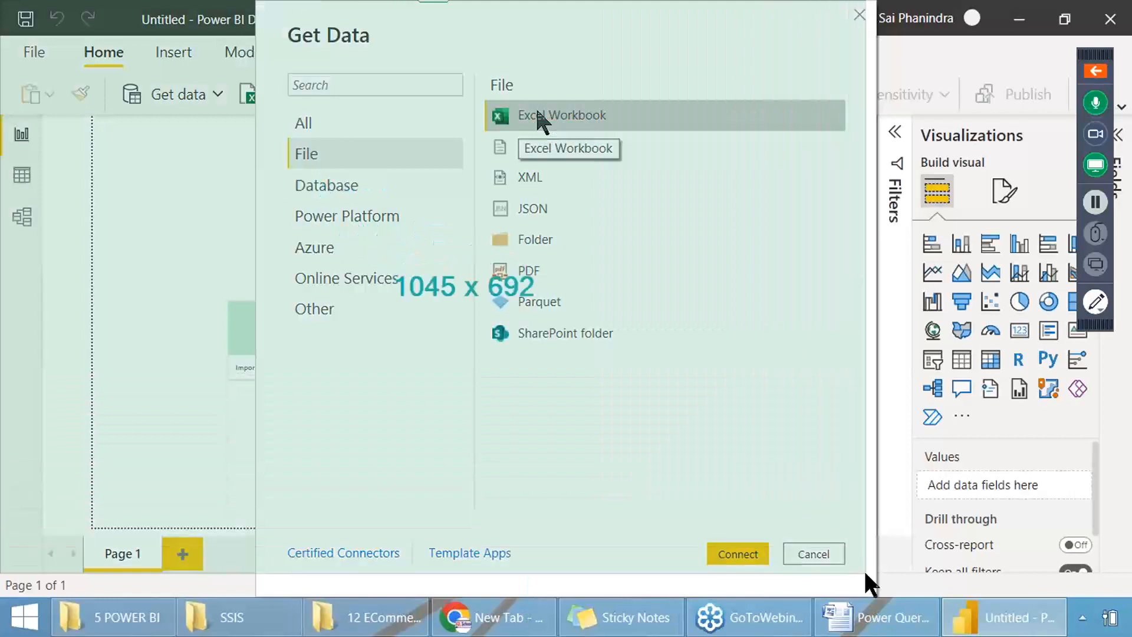
left_click(732, 560)
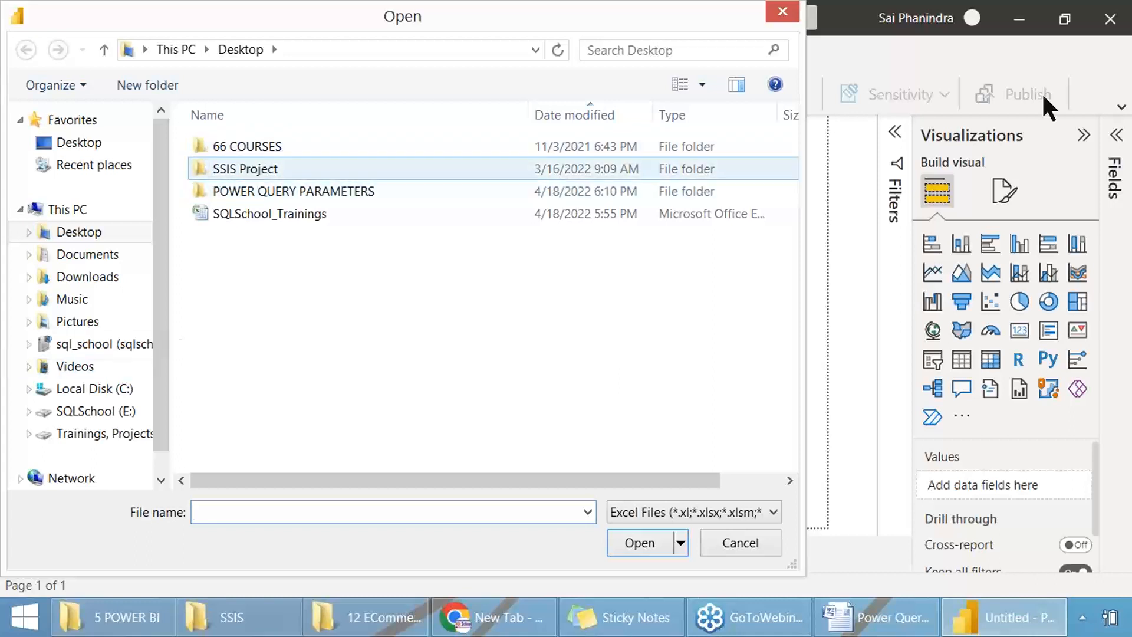
left_click(1000, 184)
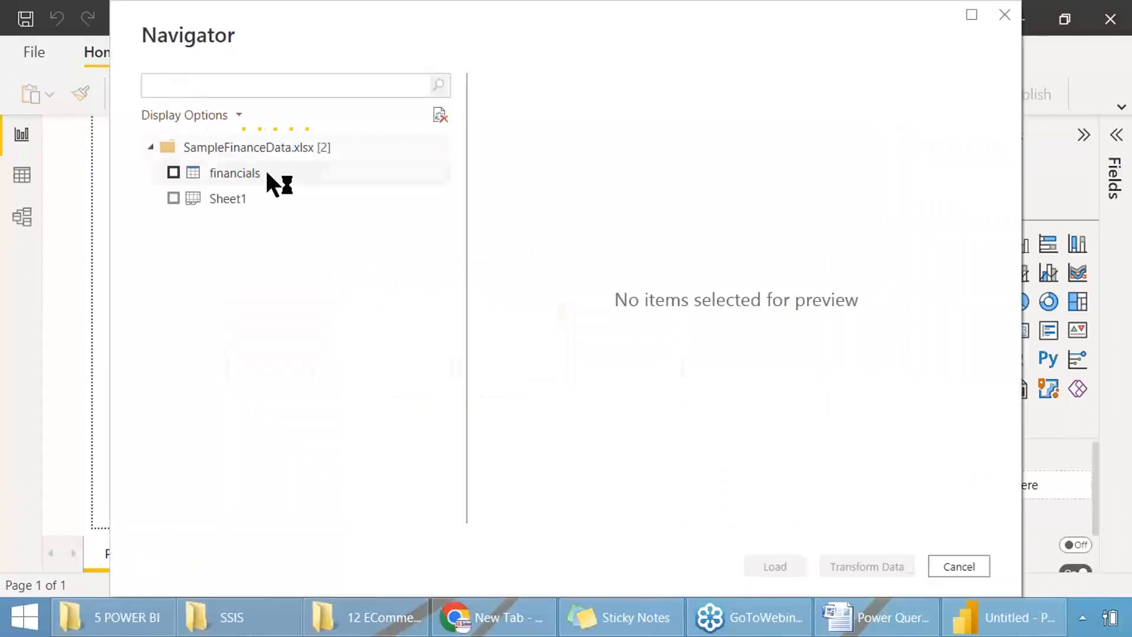
Step: Select the financials table in SampleFinanceData.xlsx and capture screenshots of its preview
left_click(173, 173)
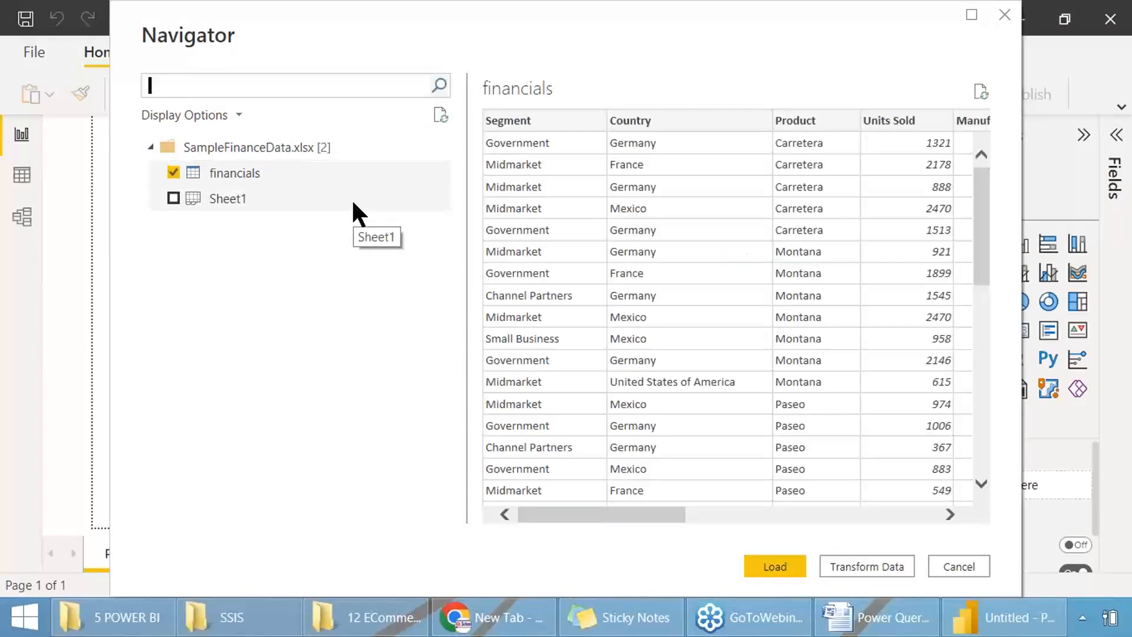
key("Print")
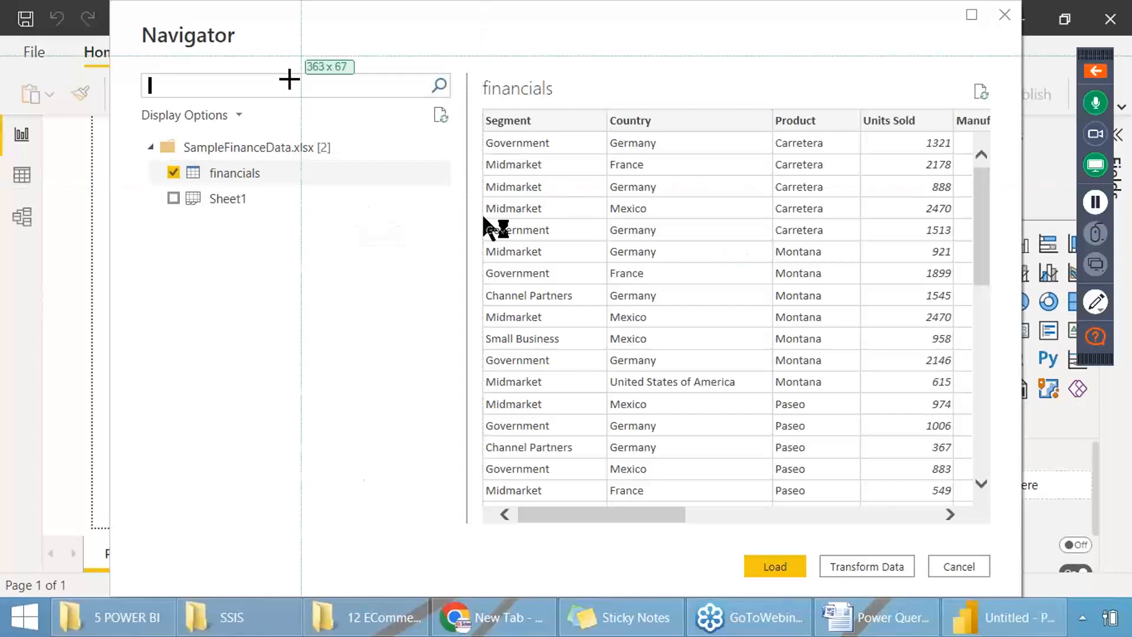
left_click_drag(75, 20, 808, 578)
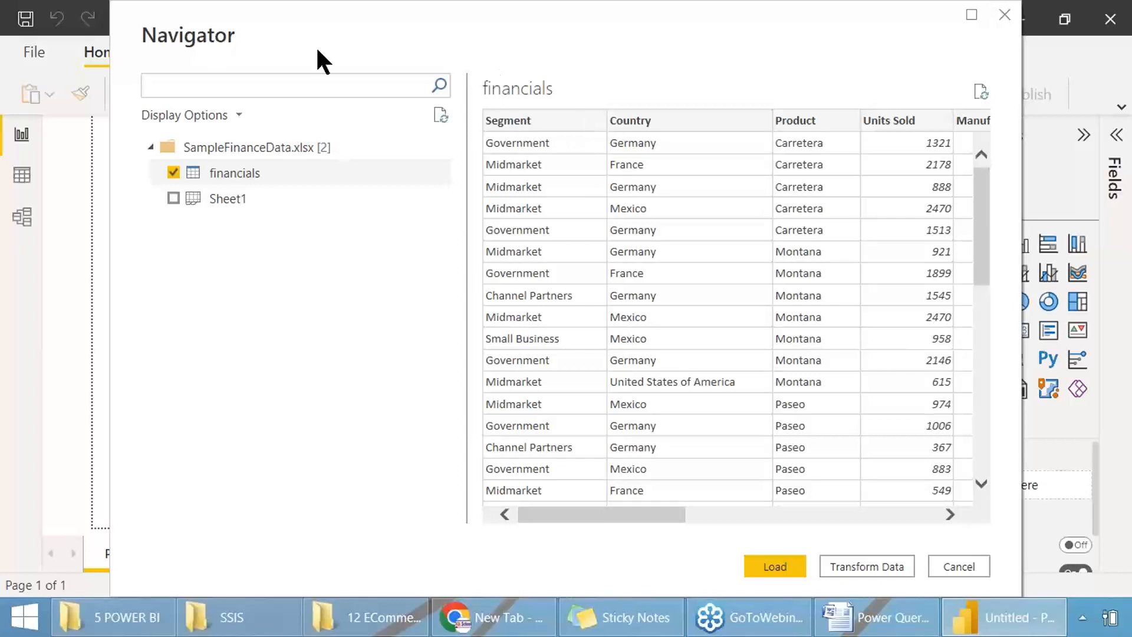
key("Print")
left_click_drag(6, 35, 979, 587)
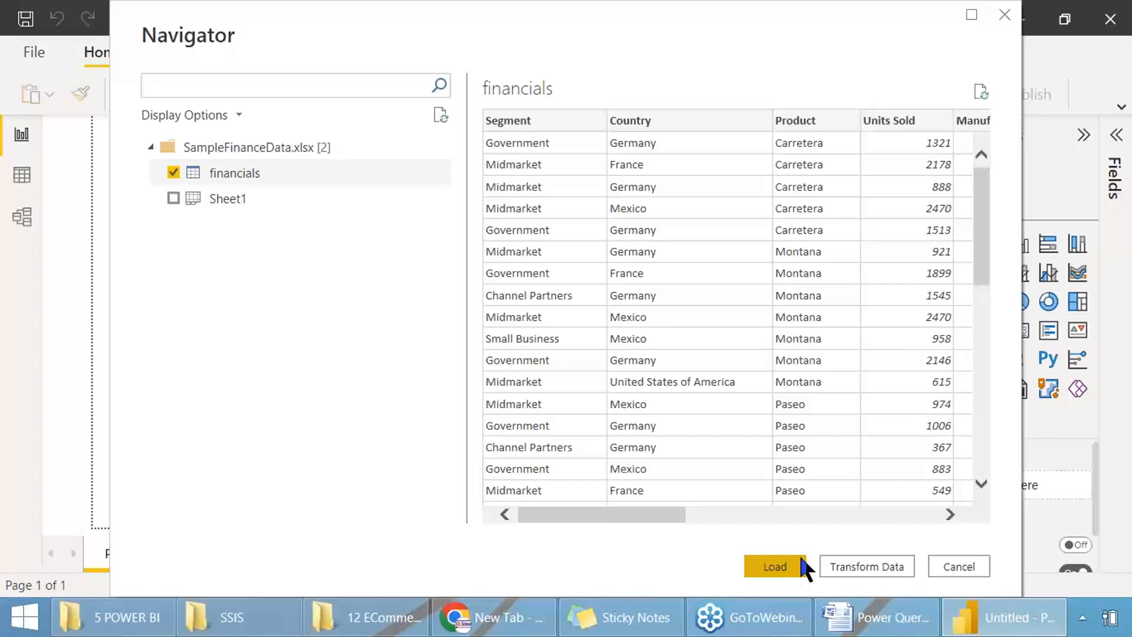
Step: Open the financials table with Transform Data, capturing screenshots of the Navigator and the Power Query Editor
key("Print")
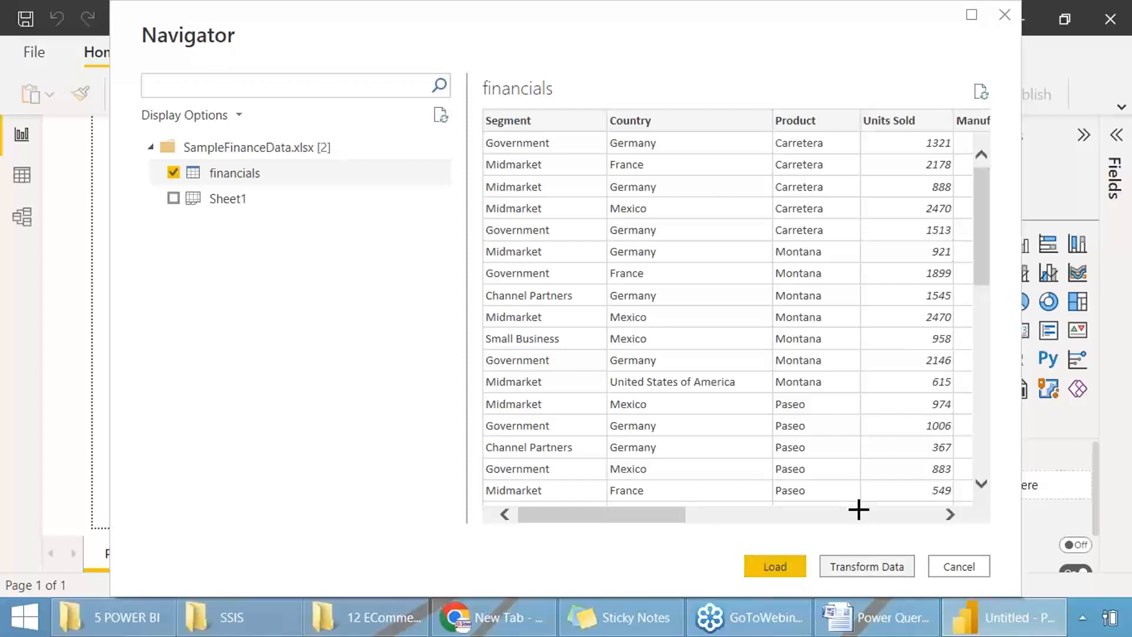
left_click_drag(88, 0, 986, 566)
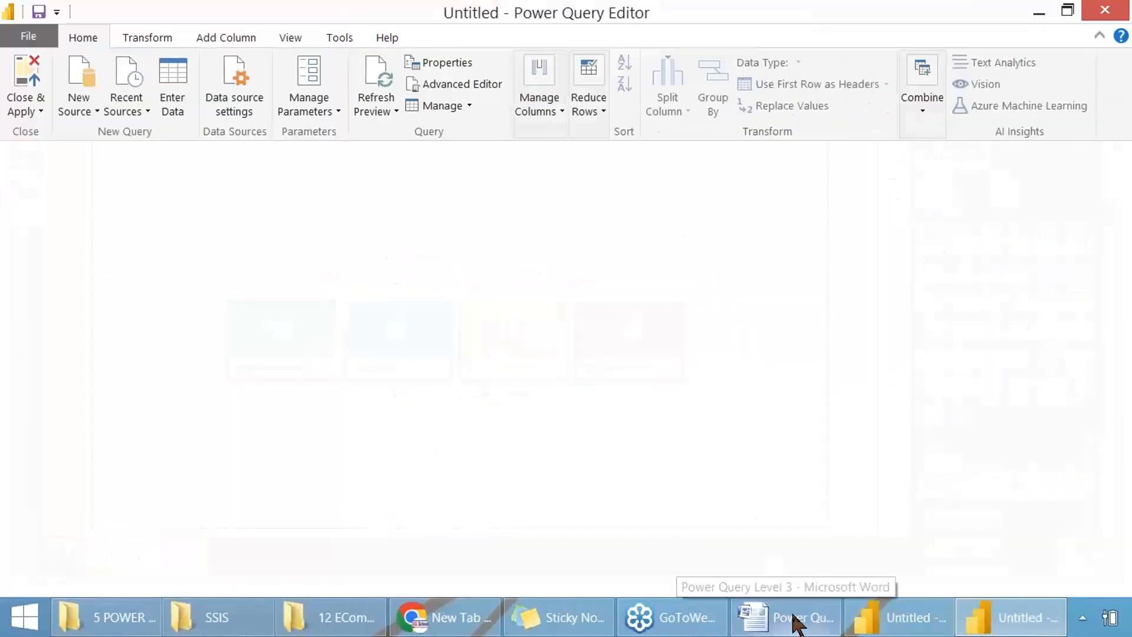
key("Print")
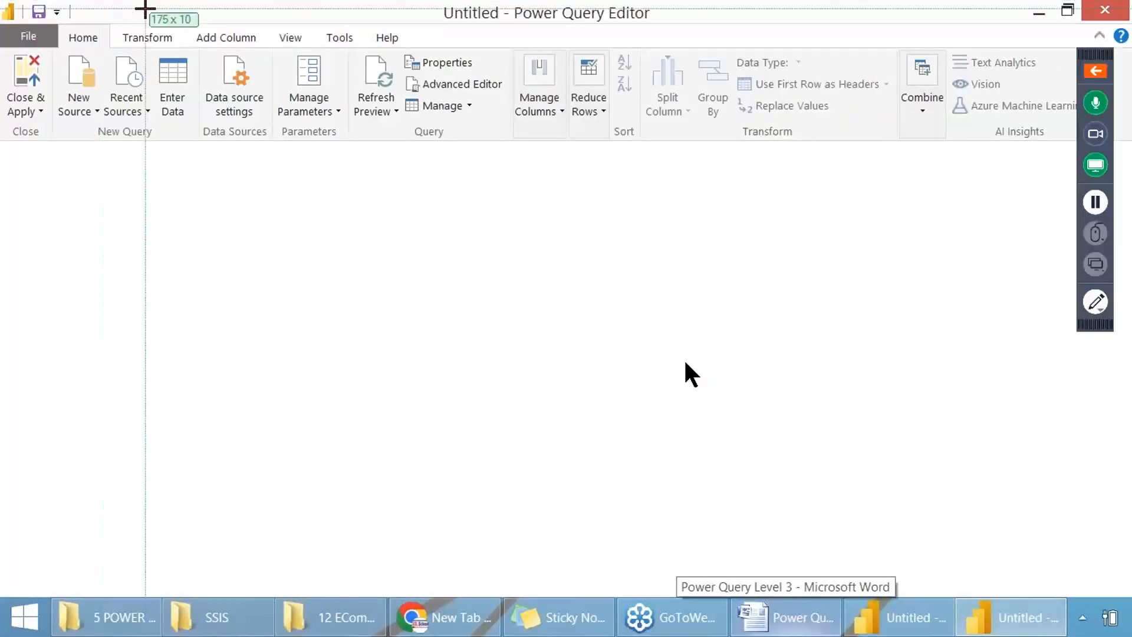
left_click_drag(0, 1, 964, 397)
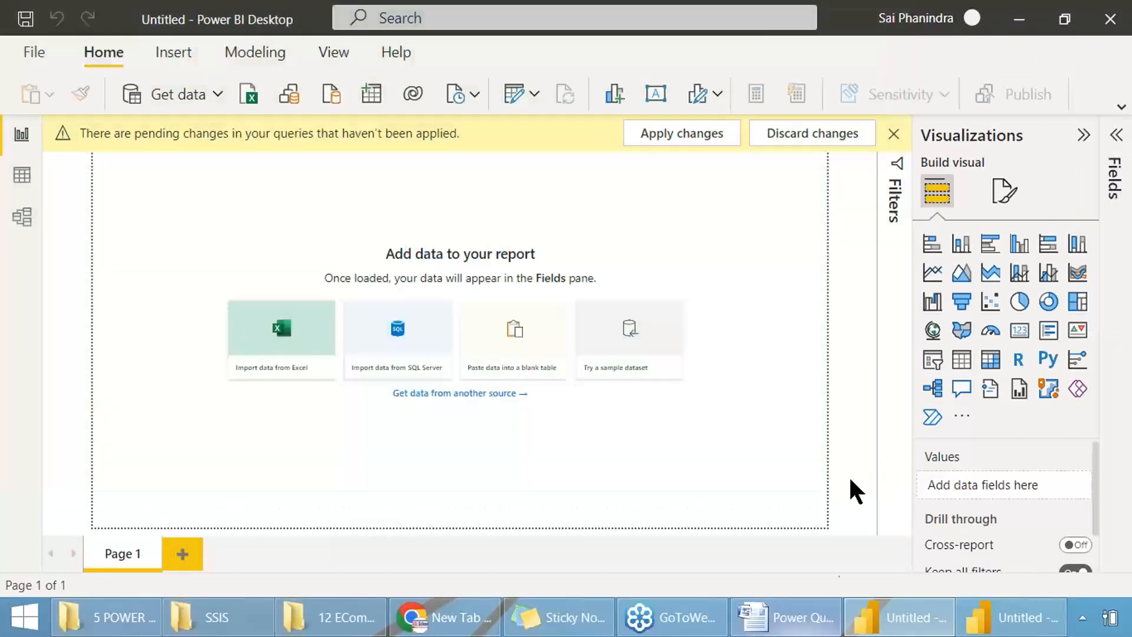
Step: Return to the Power Query Editor and capture a screenshot of the loaded financials query
left_click(1005, 617)
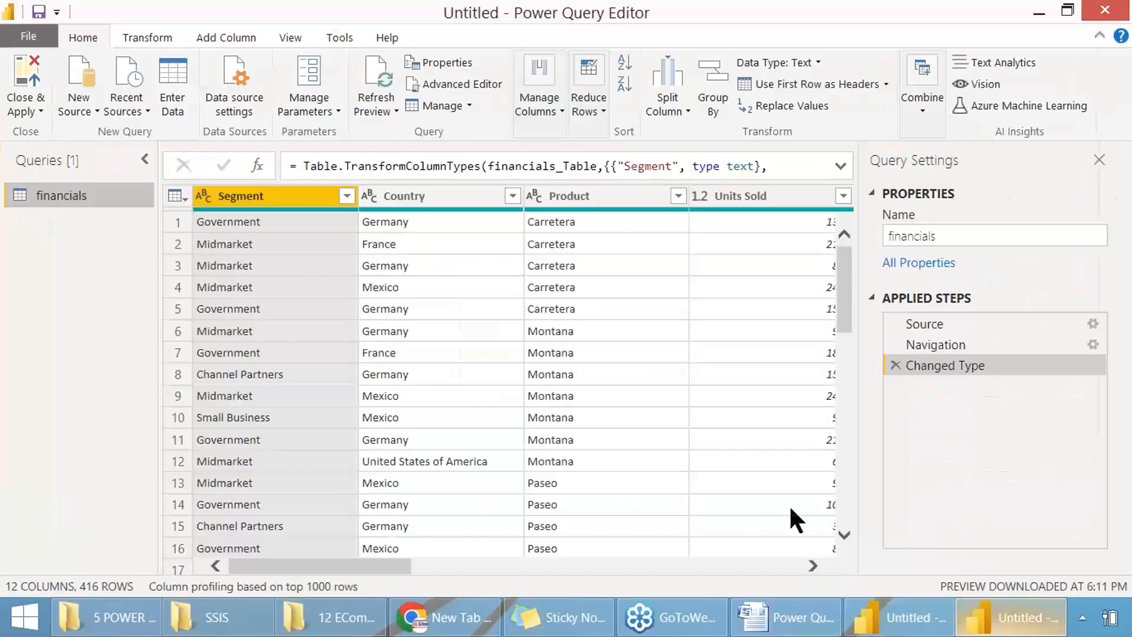
key("Print")
left_click_drag(1, 1, 972, 560)
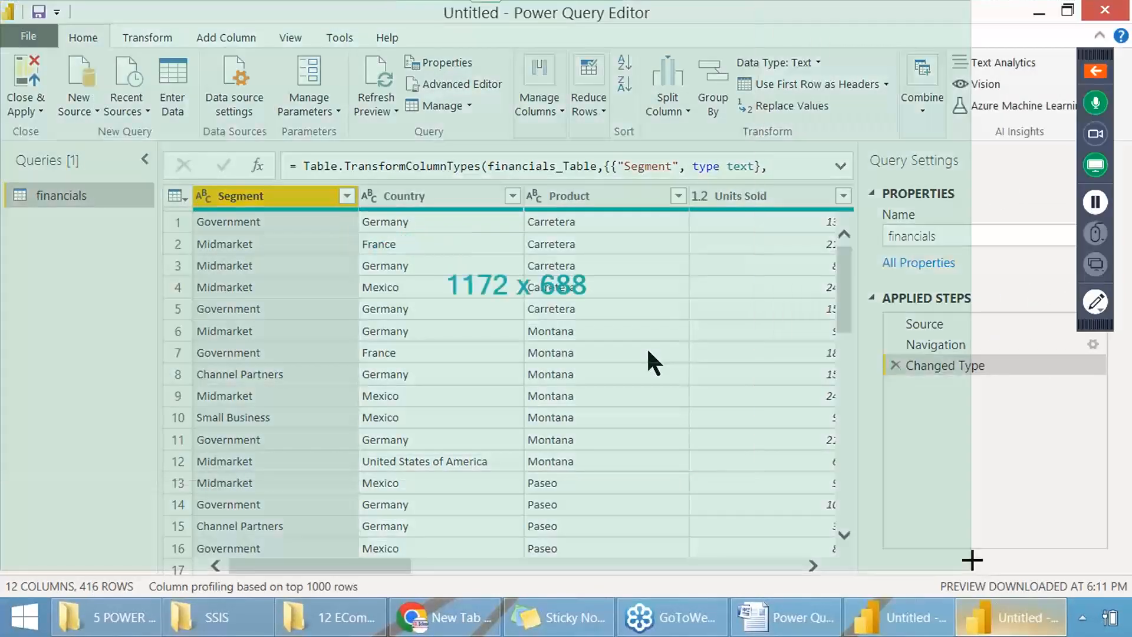
Step: Switch to the Word notes and remove bold from the LAUNCH POWER BI line, keeping DO NOT LOAD in bold
left_click(788, 617)
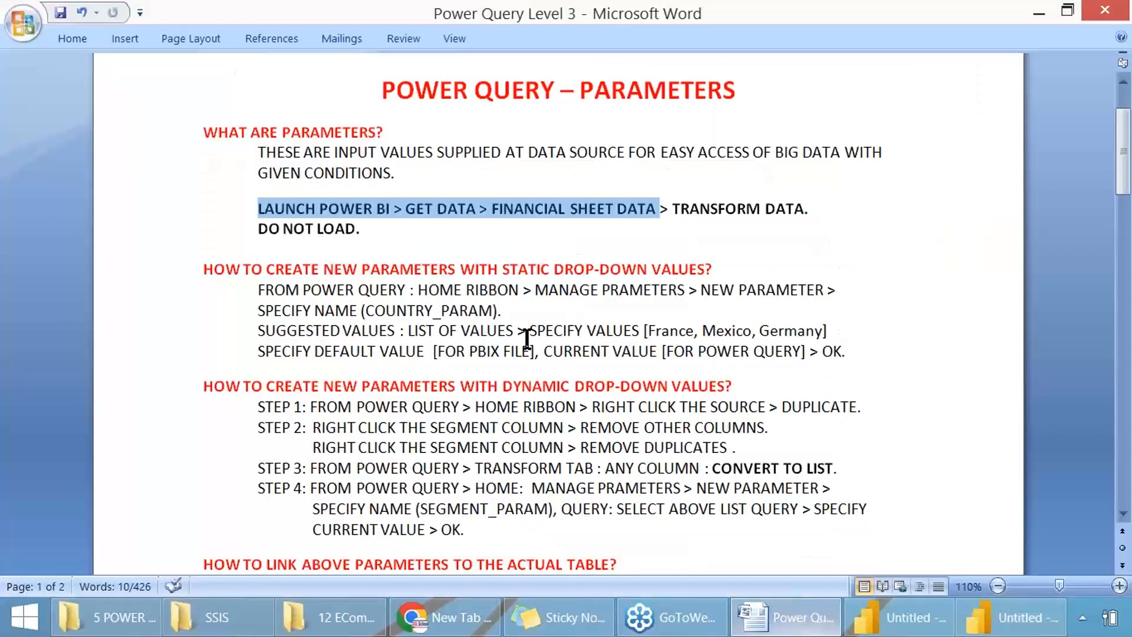
left_click(383, 243)
left_click(674, 209)
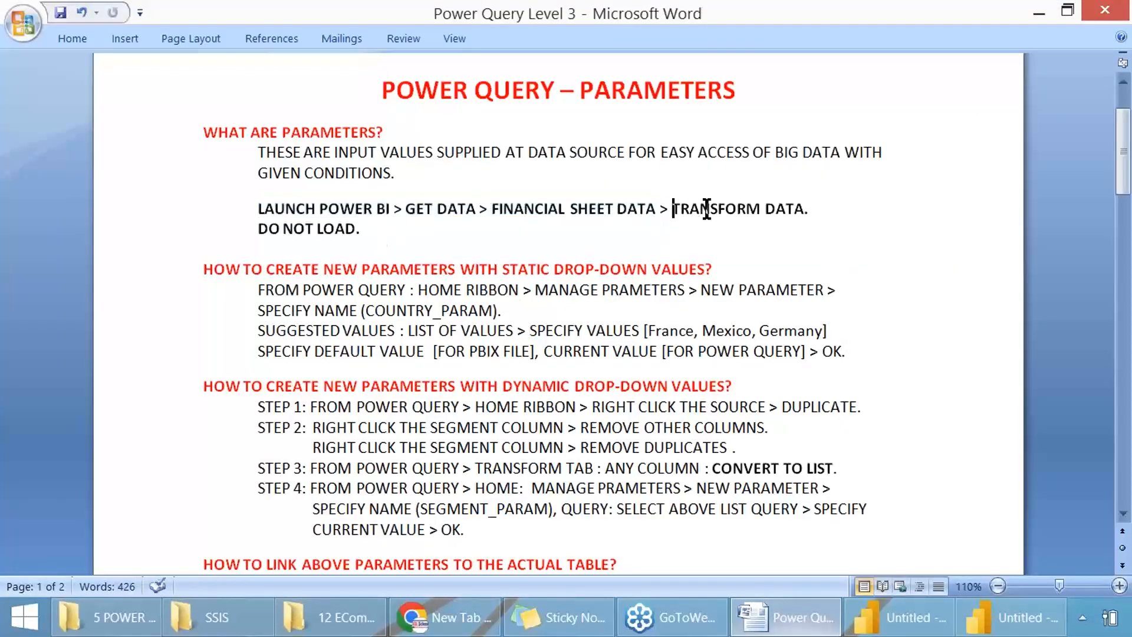
left_click_drag(707, 210, 802, 210)
left_click_drag(362, 231, 239, 212)
key("ctrl+b")
key("Down")
left_click_drag(377, 229, 257, 225)
key("ctrl+b")
key("Down")
key("Down")
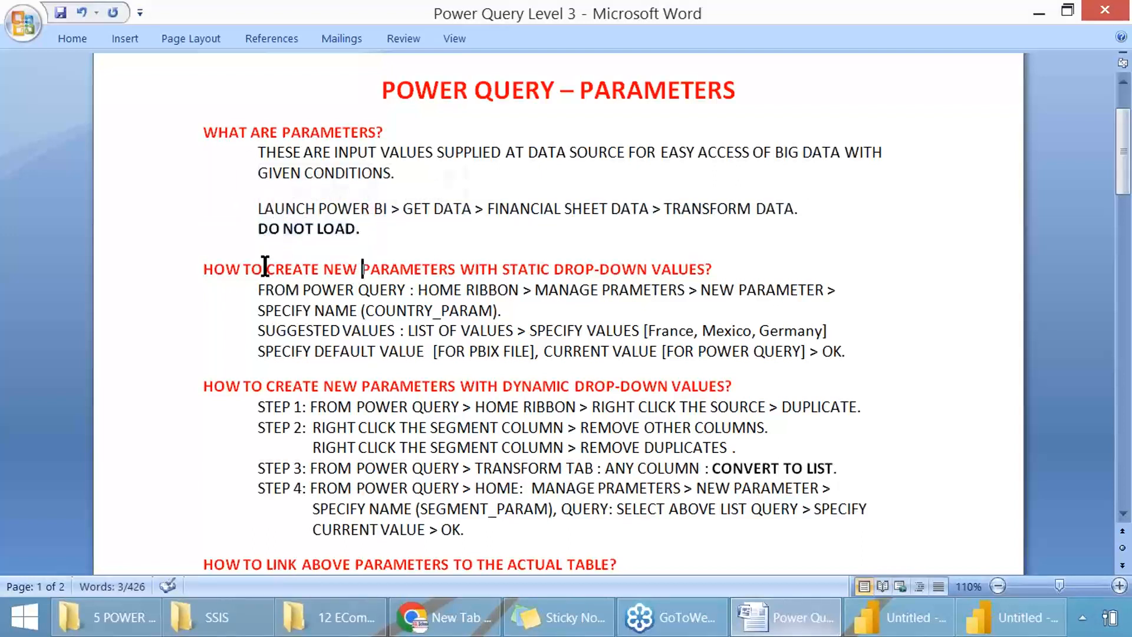
Step: Highlight the headings on static and dynamic drop-down values, then save the notes document
left_click_drag(204, 266, 703, 270)
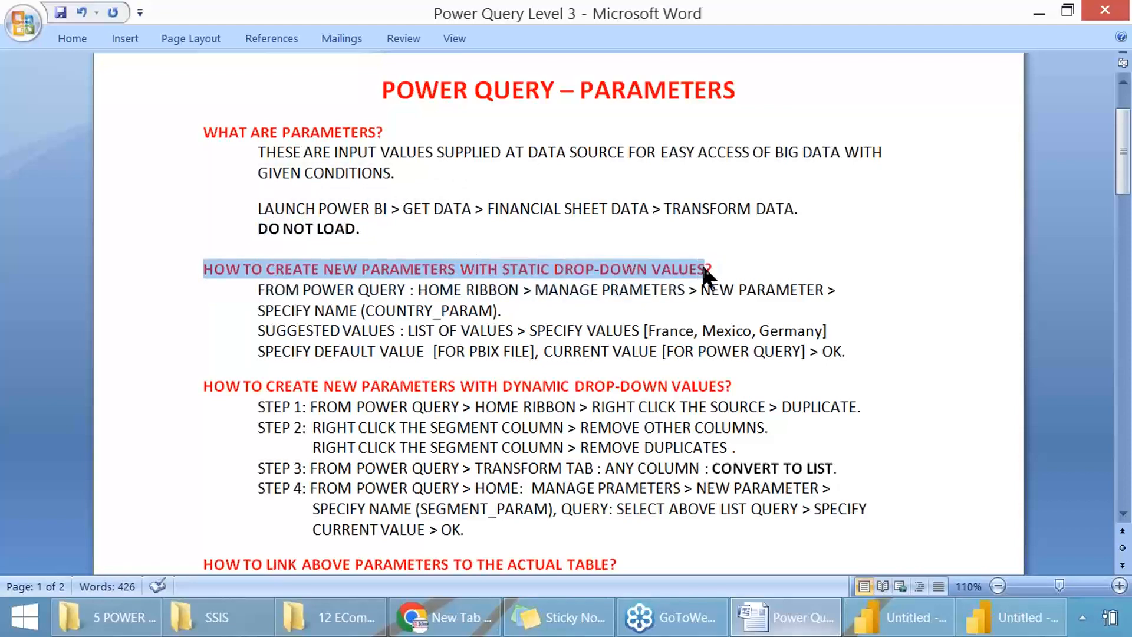
scroll(646, 305, "down", 3)
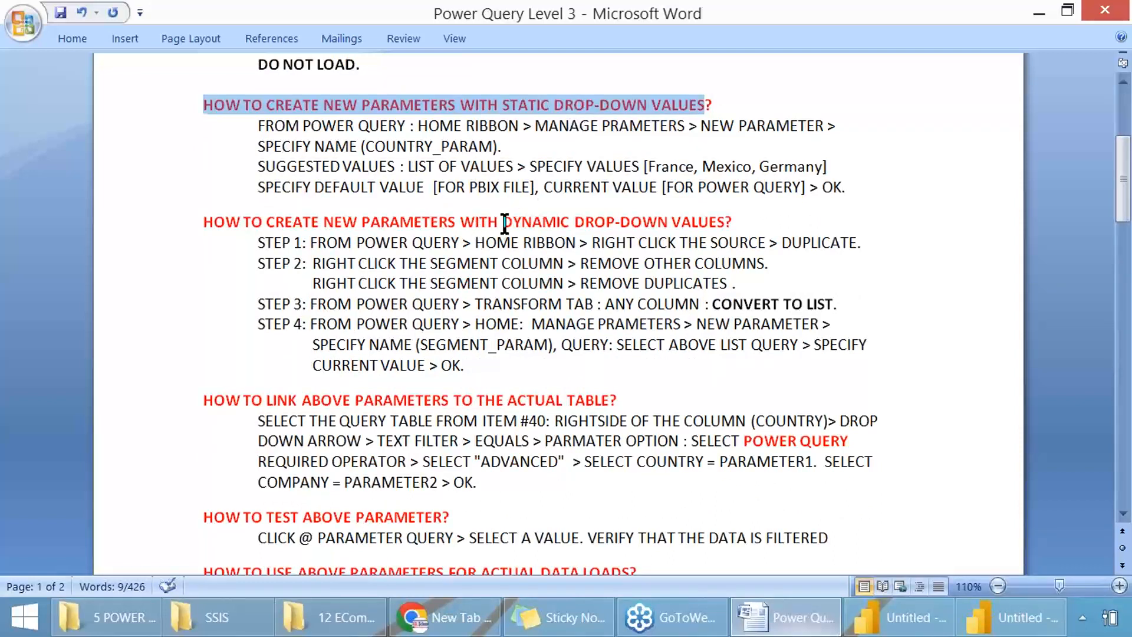
left_click_drag(505, 224, 687, 234)
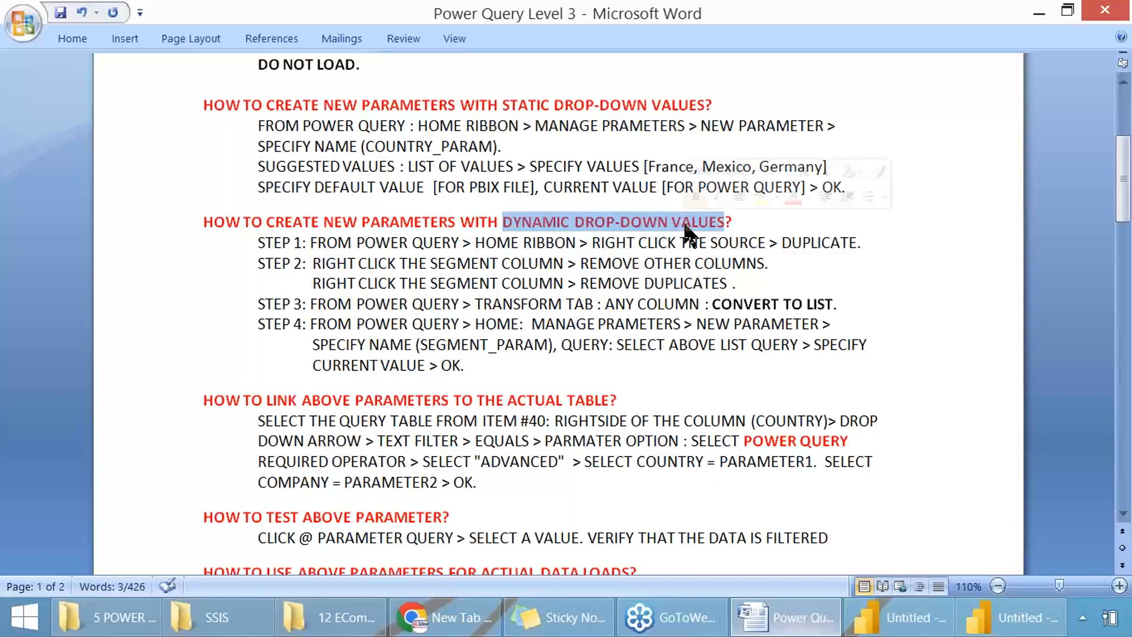
key("ctrl+s")
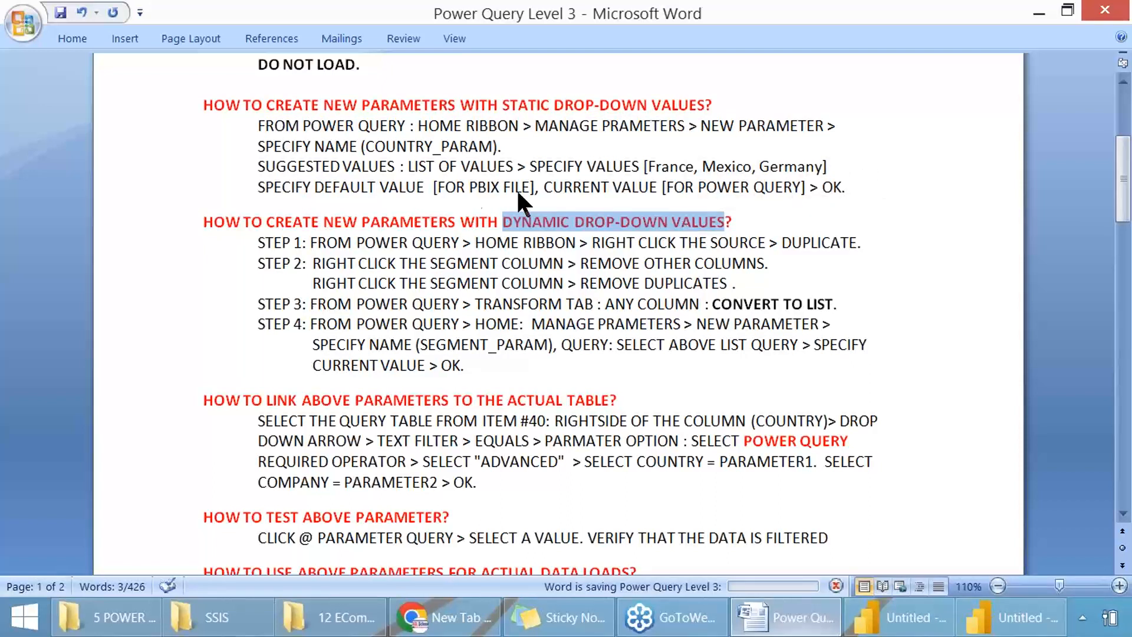
Step: Delete the space before the colon after "FROM POWER QUERY" in the static drop-down section
left_click(324, 125)
triple_click(326, 126)
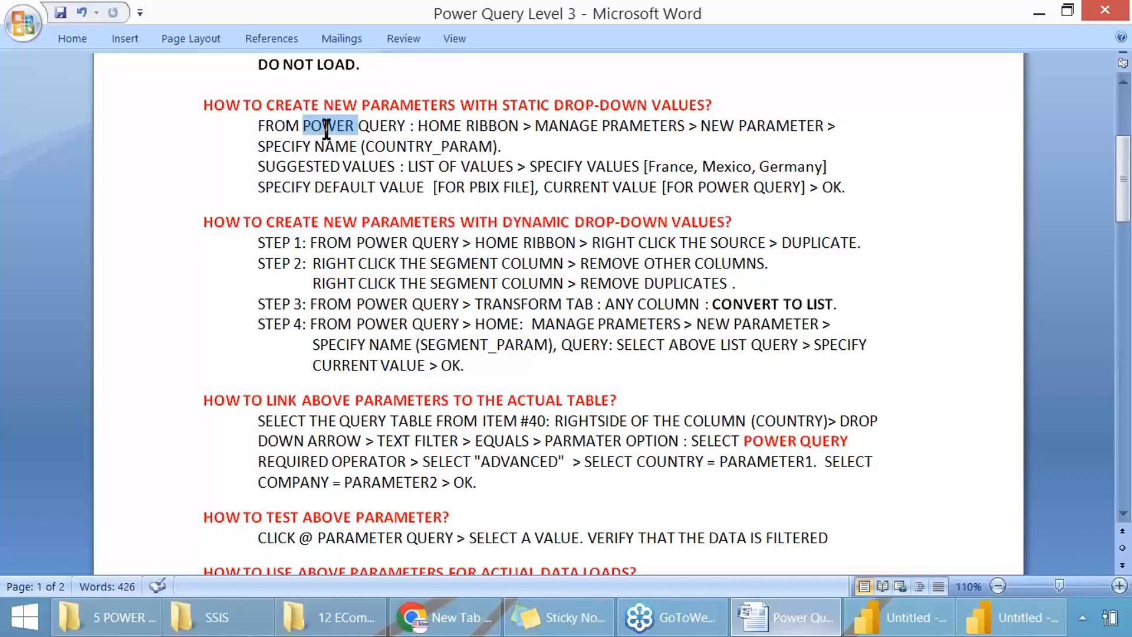
left_click(248, 126)
left_click_drag(247, 125, 407, 124)
left_click(407, 136)
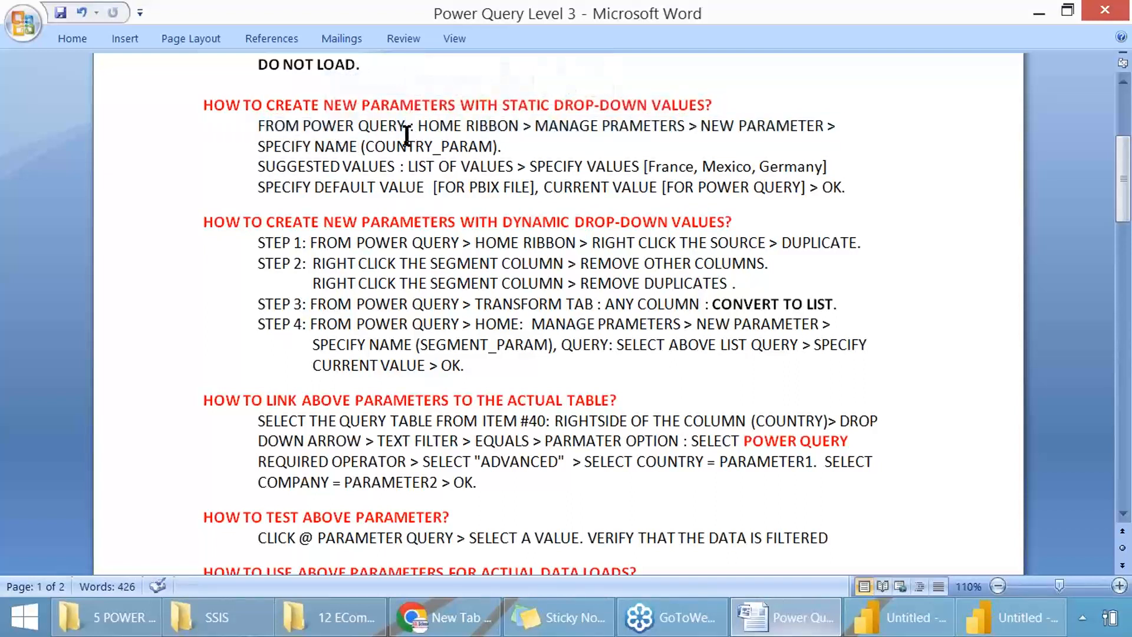
key("BackSpace")
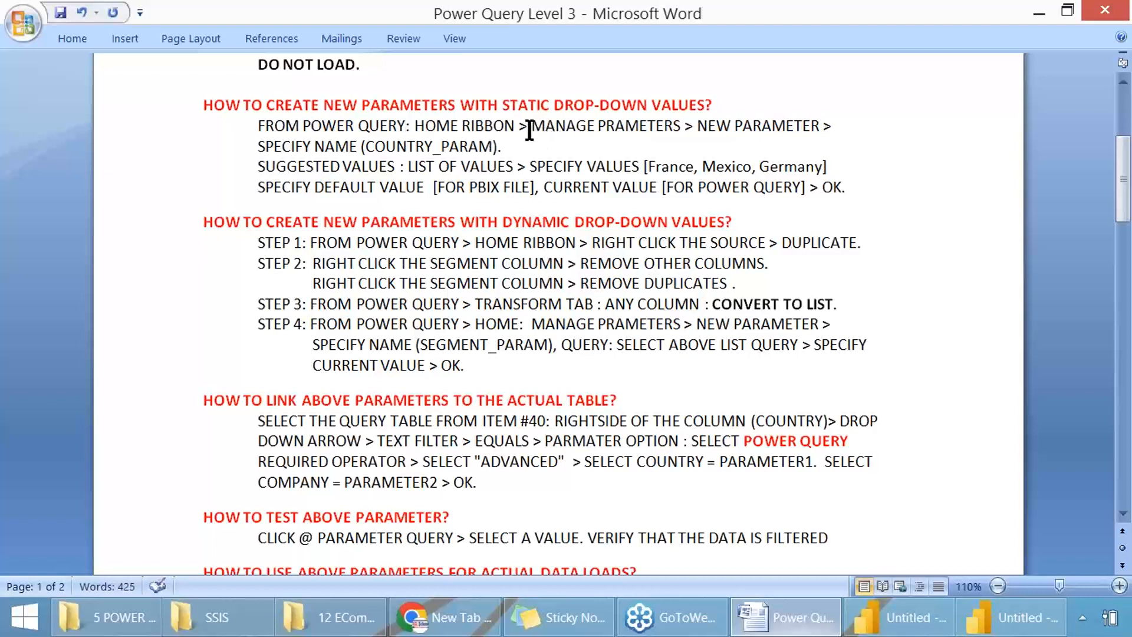
Step: Highlight the manage parameters and new parameter path and capture a screenshot of the static drop-down section
left_click_drag(531, 126, 808, 126)
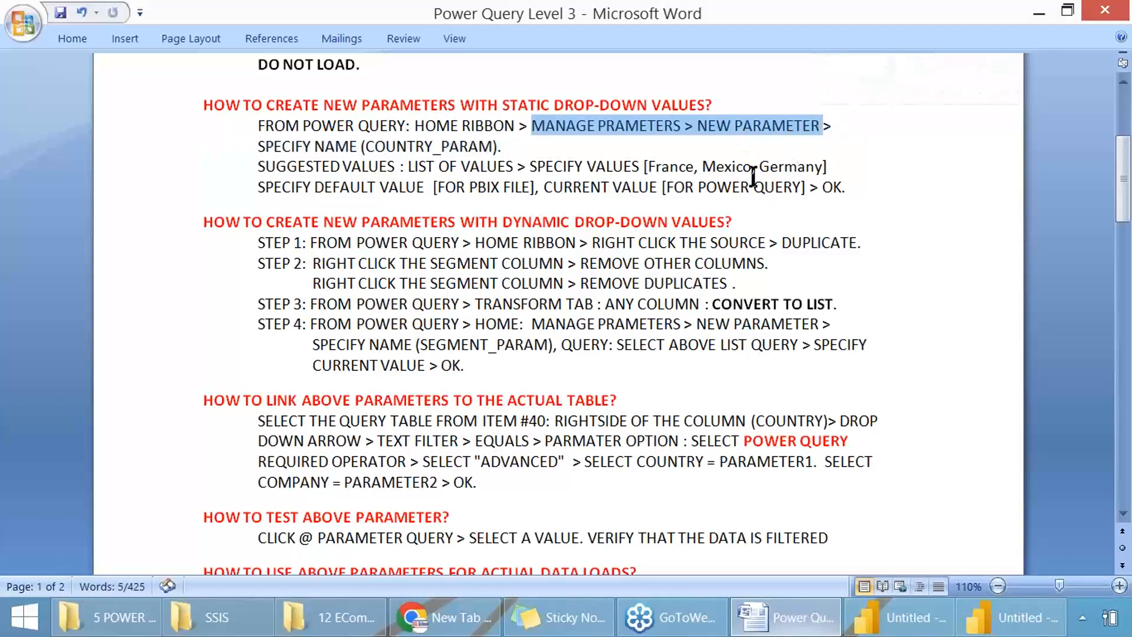
key("Print")
left_click_drag(187, 95, 865, 203)
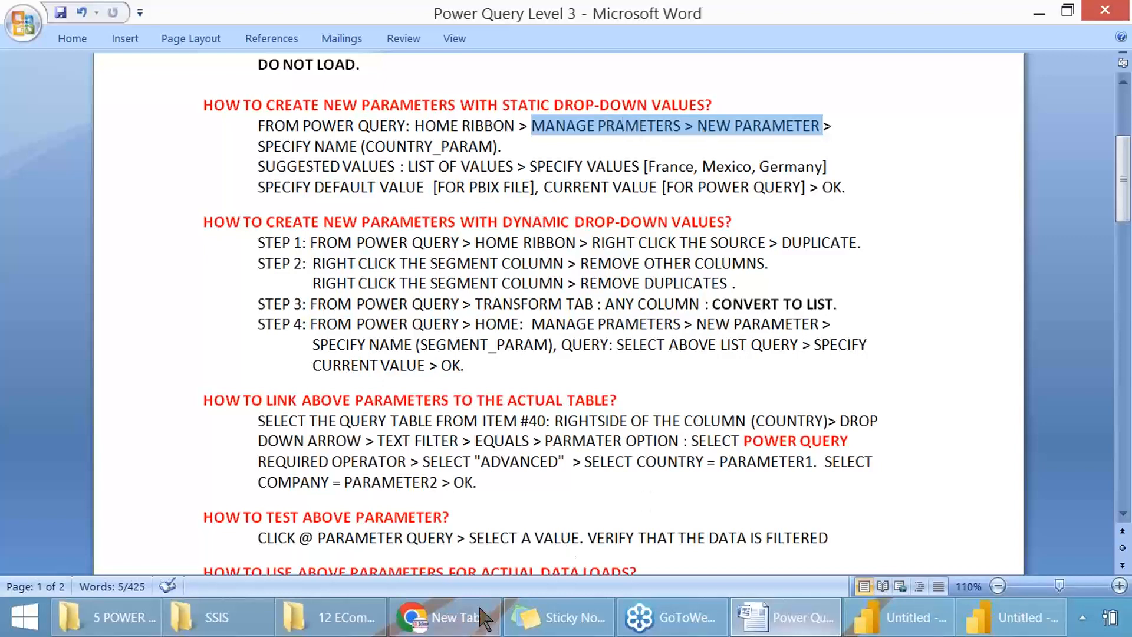
Step: Switch to the Power Query Editor and create a new parameter
left_click(1011, 617)
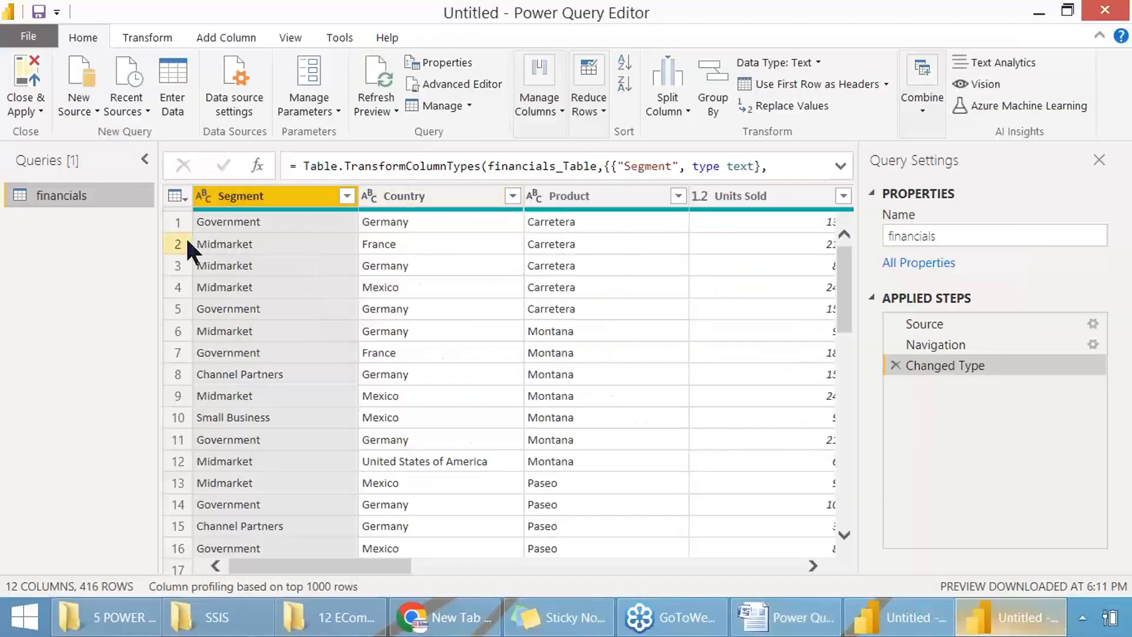
left_click(338, 111)
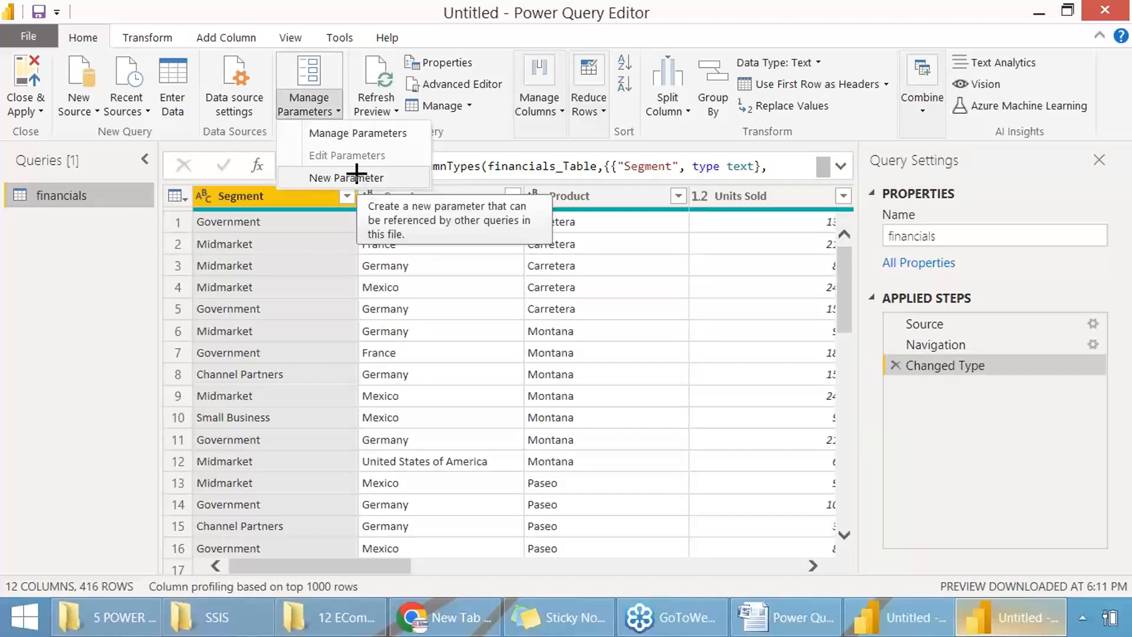
key("Escape")
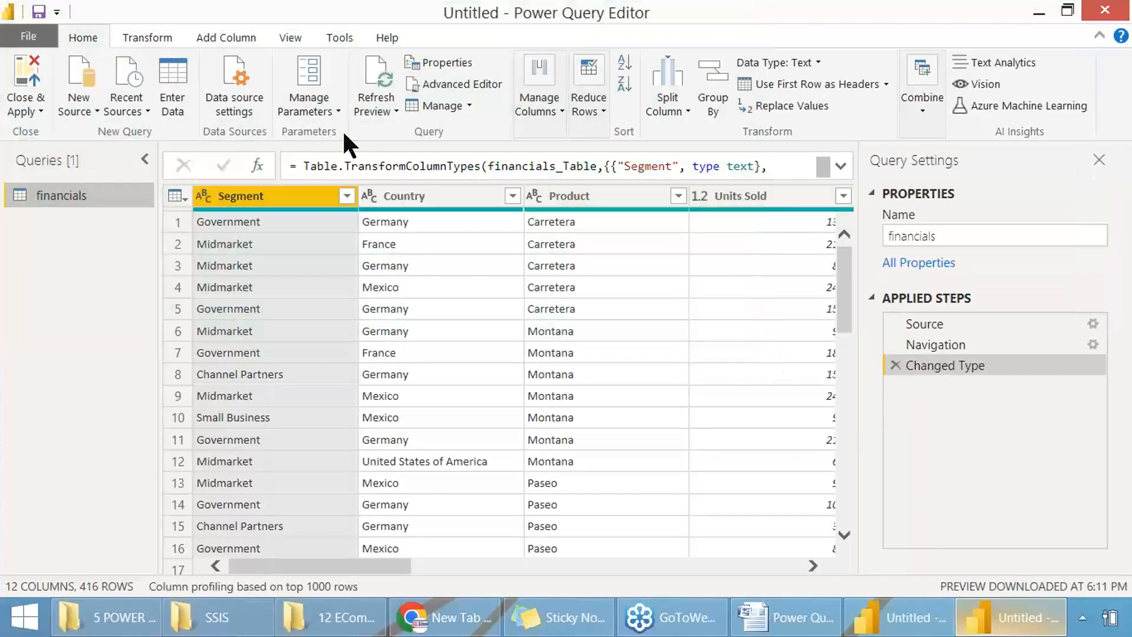
left_click(338, 111)
left_click(351, 176)
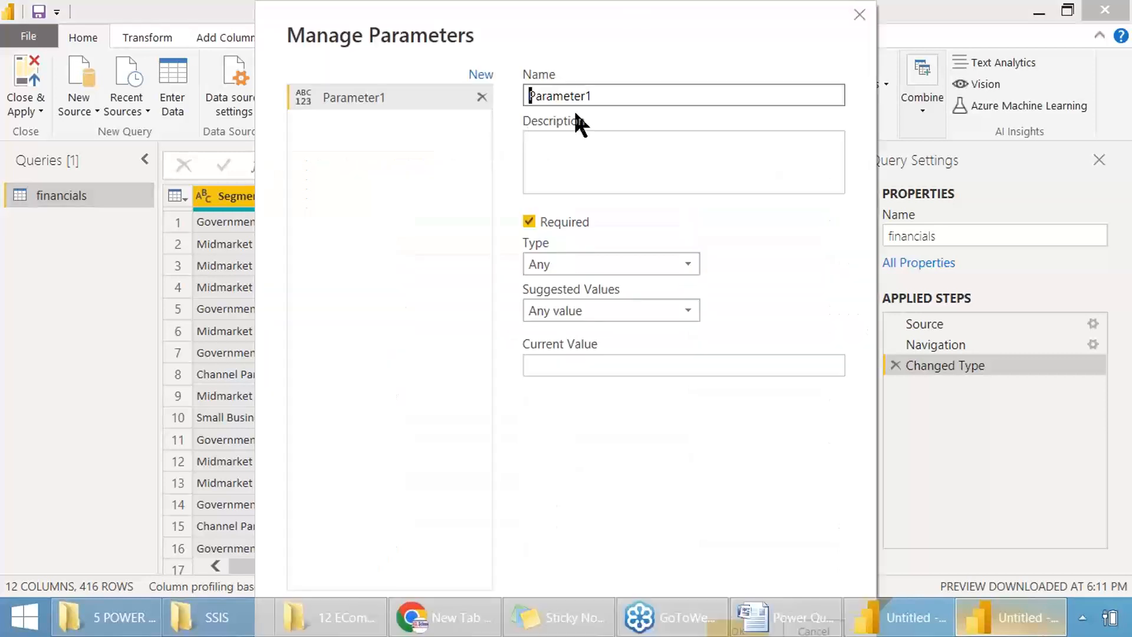
Step: Name the parameter CountryParameter and capture a screenshot of its settings
left_click_drag(595, 95, 516, 94)
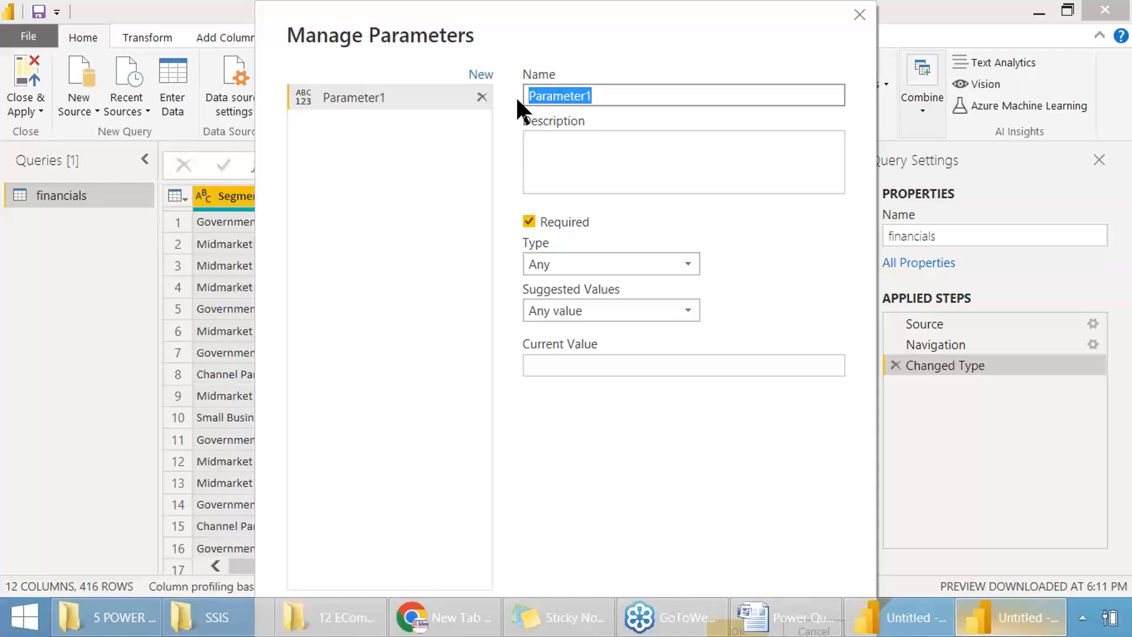
type("Coun")
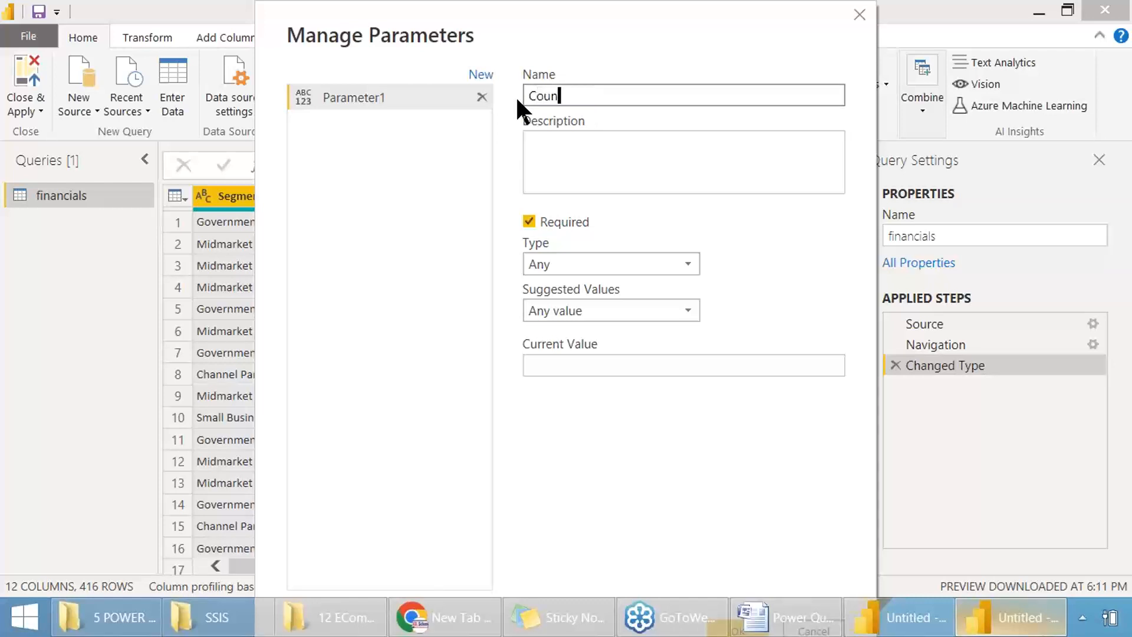
type("tryParam")
key("BackSpace")
key("BackSpace")
key("BackSpace")
type("arameter")
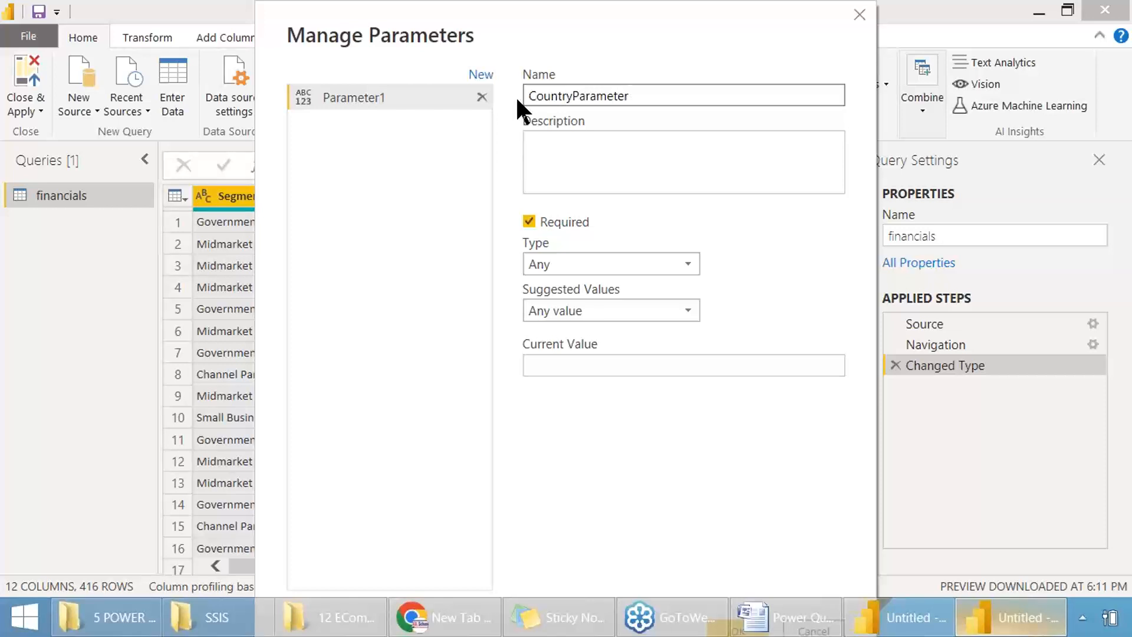
key("Print")
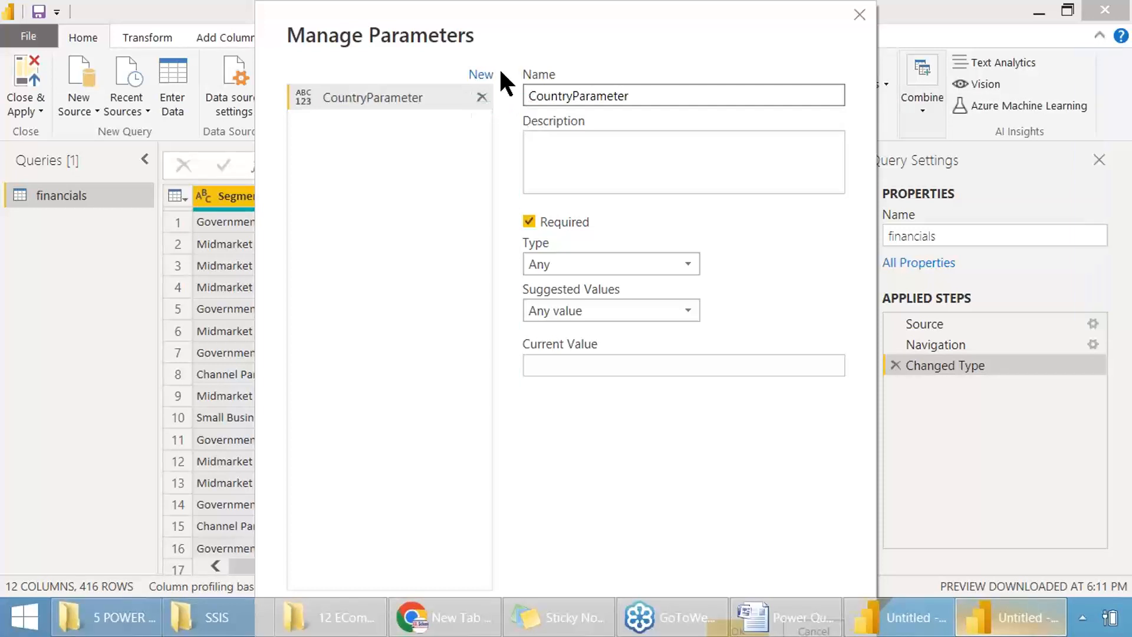
left_click_drag(29, 10, 768, 398)
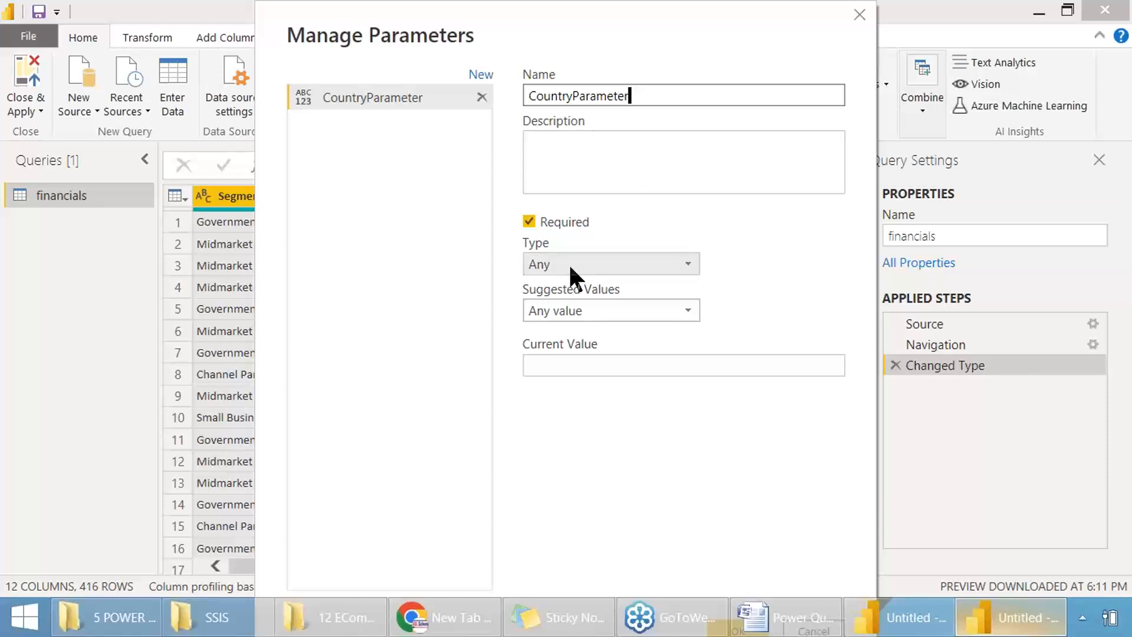
Step: Set the suggested values of CountryParameter to List of values
left_click(565, 305)
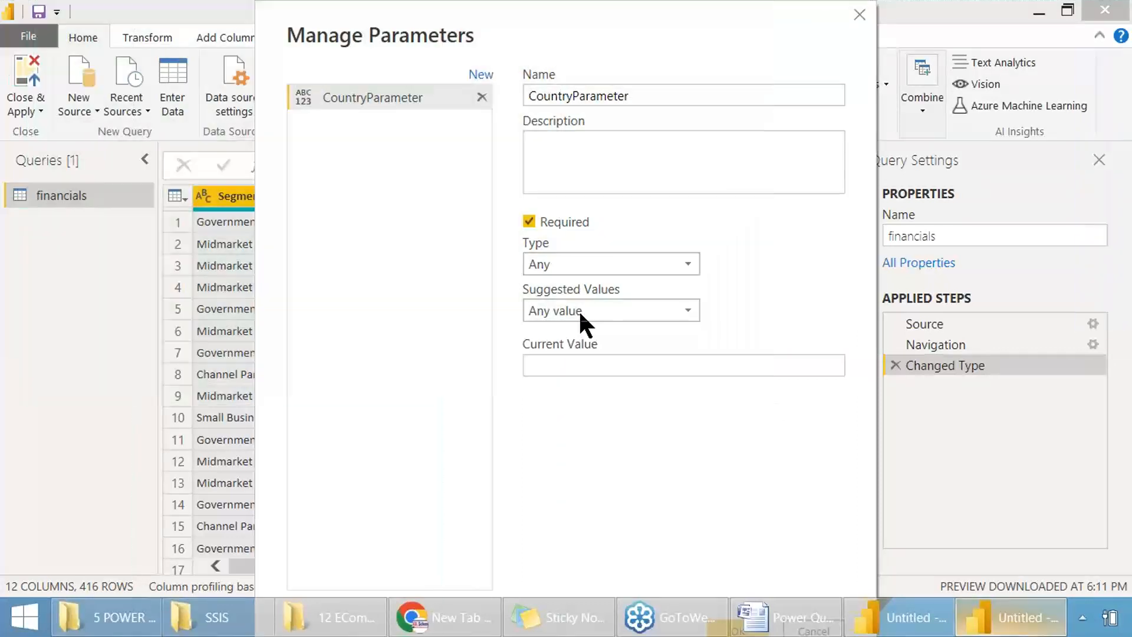
left_click(579, 309)
left_click(544, 352)
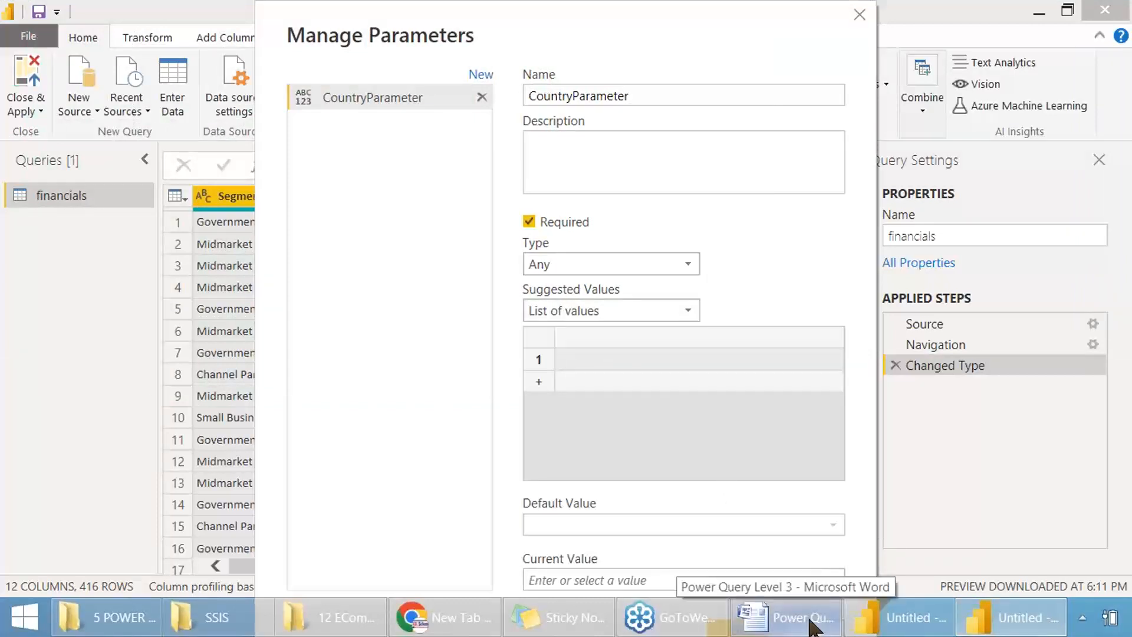
Step: Enter Germany, France and Mexico in the parameter's list of values and capture a screenshot of the list
left_click_drag(417, 30, 621, 33)
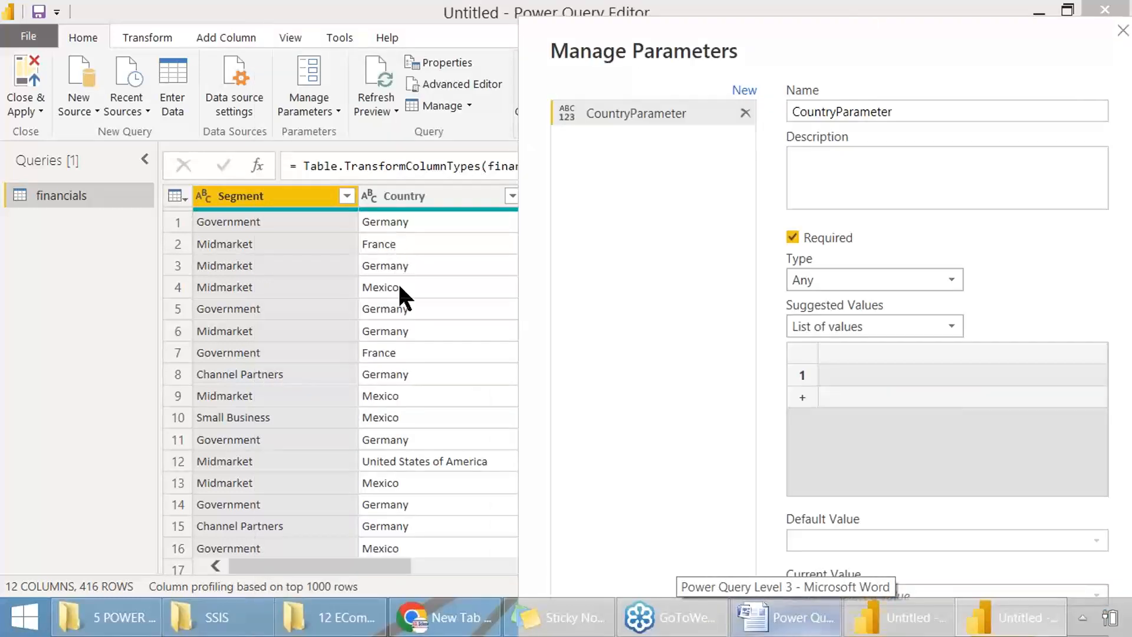
left_click(844, 374)
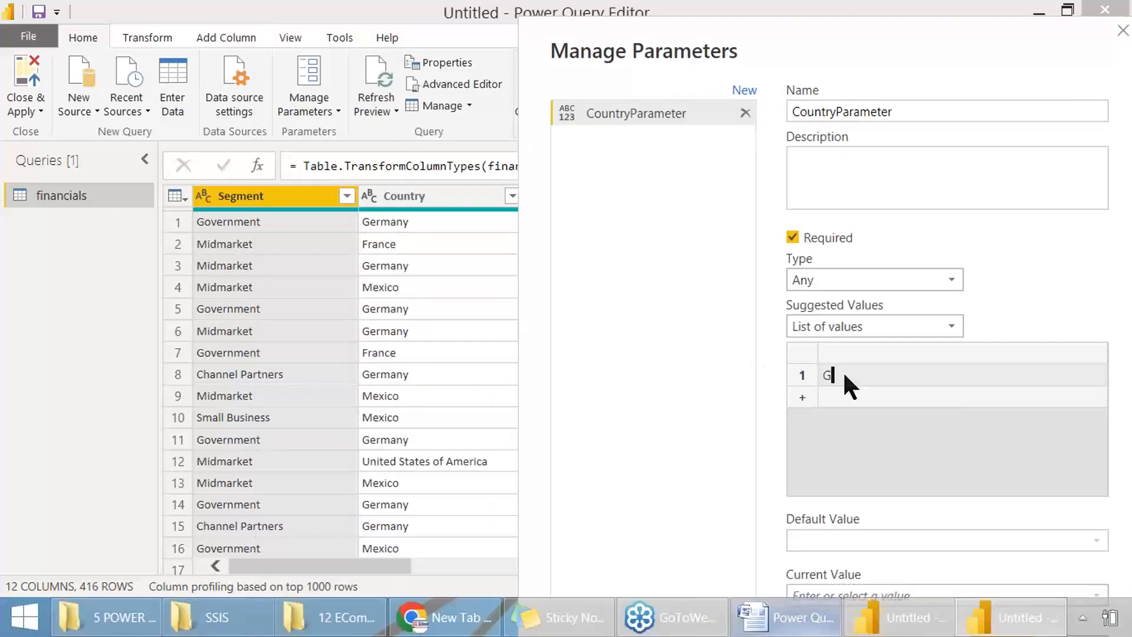
key("Return")
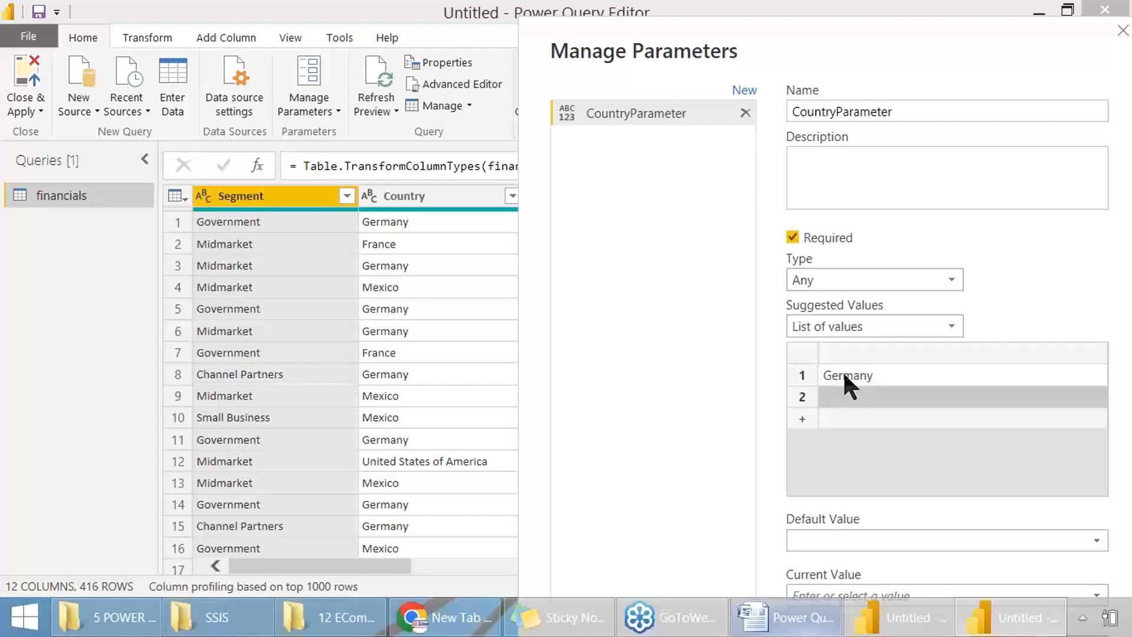
type("France")
key("Return")
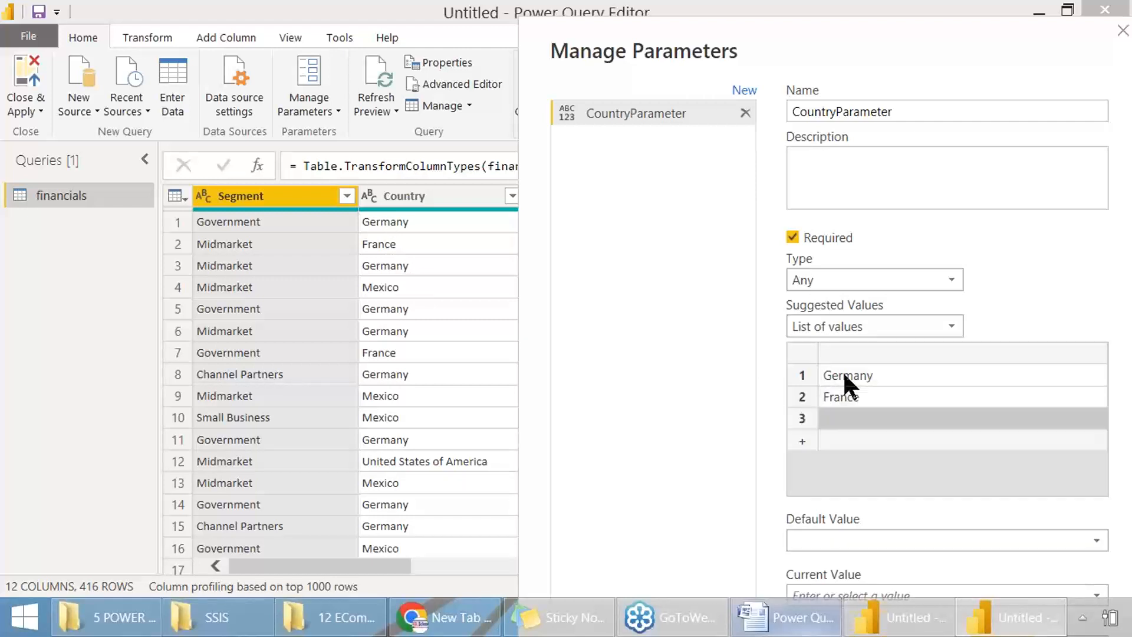
type("Mexico")
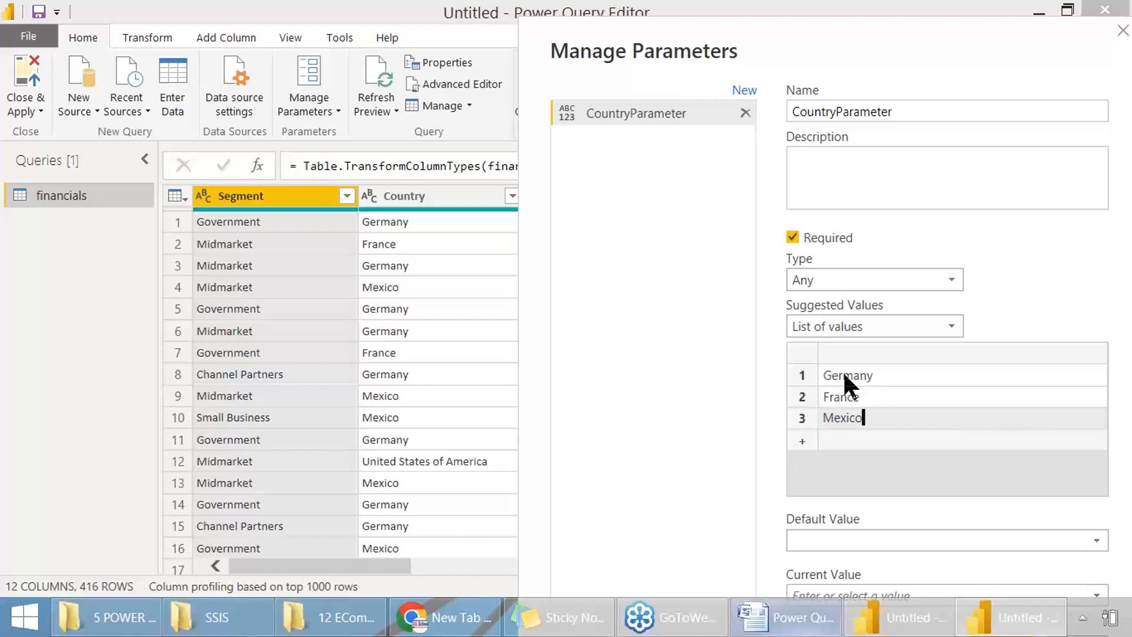
key("Print")
left_click_drag(529, 49, 933, 449)
Step: Set the parameter's default value to Germany and its current value to France
left_click(853, 538)
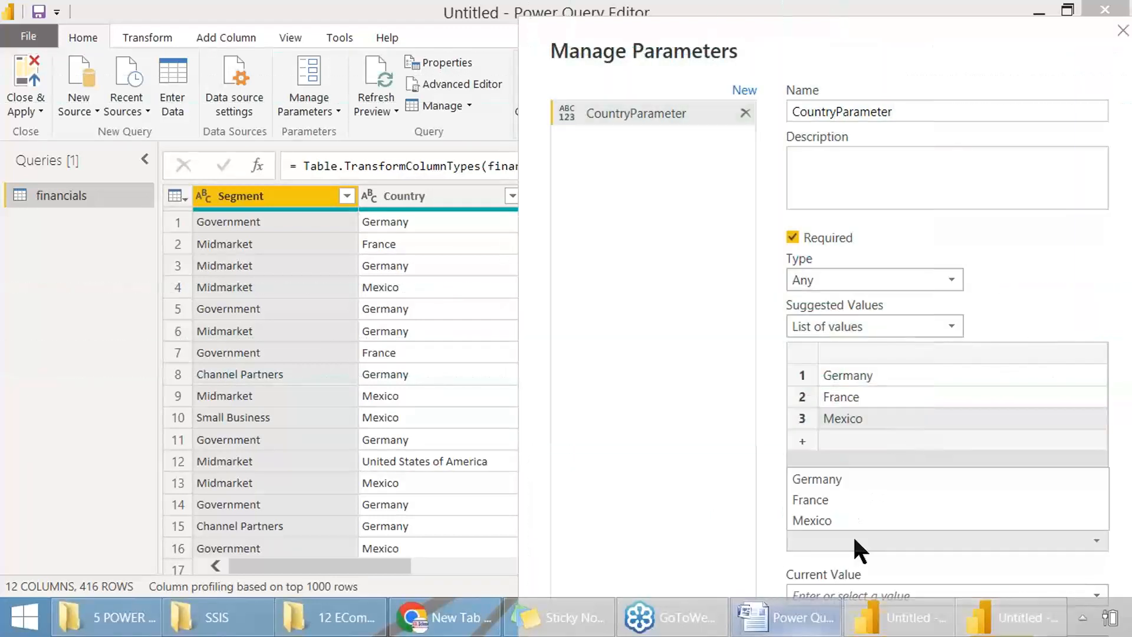
left_click(823, 481)
left_click_drag(771, 59, 710, 43)
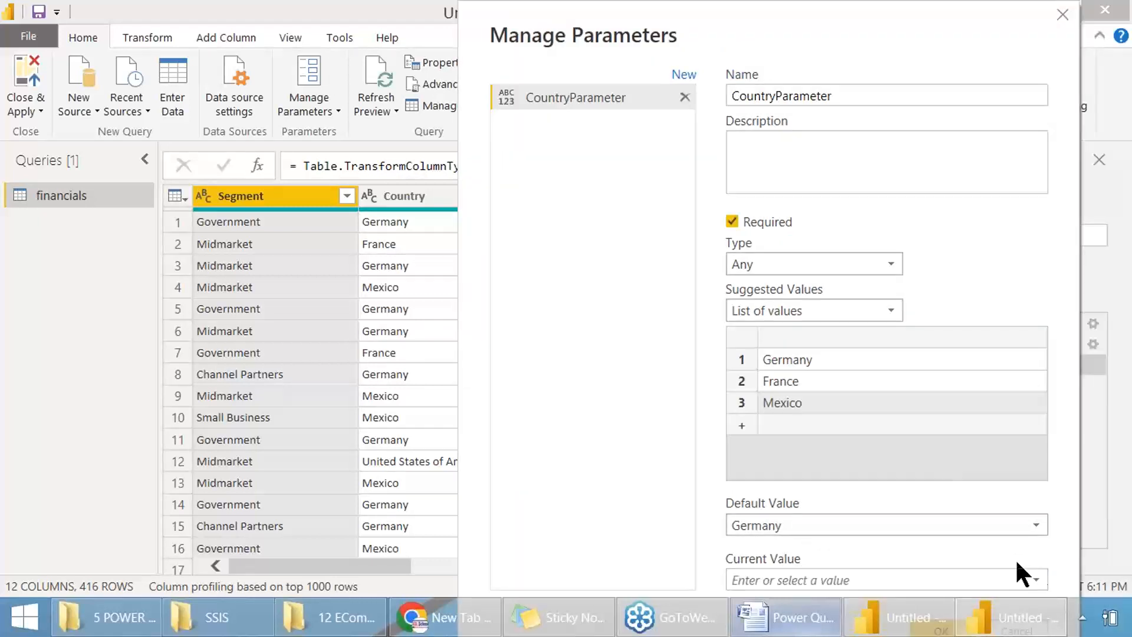
left_click(1037, 579)
left_click(798, 537)
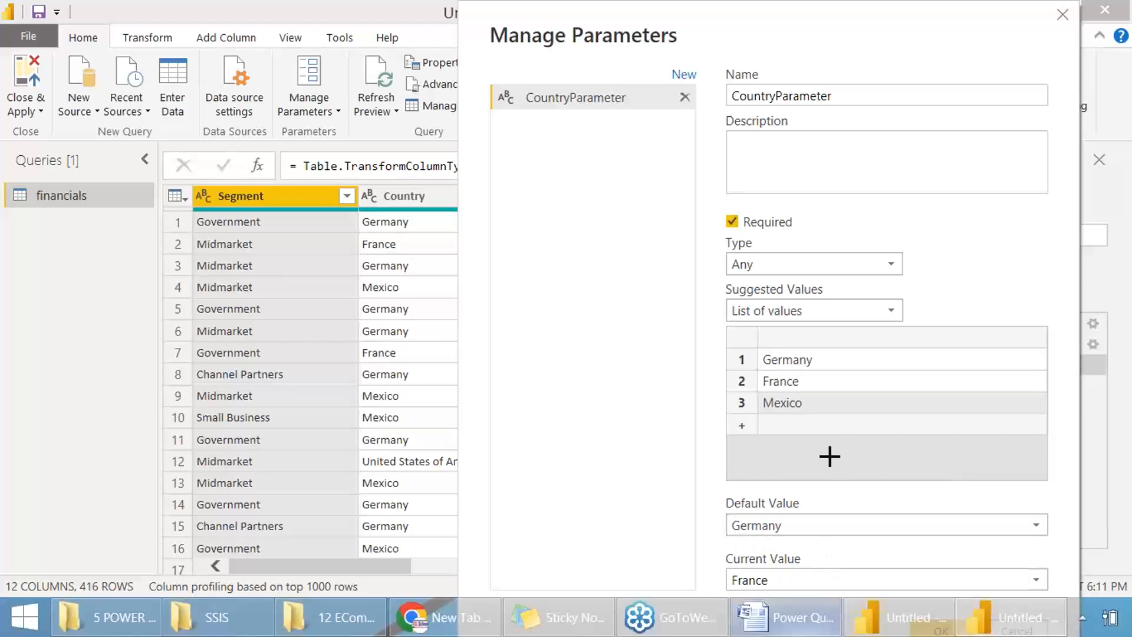
Step: Capture screenshots of the completed CountryParameter settings, including the default and current values
key("Print")
left_click_drag(490, 32, 903, 600)
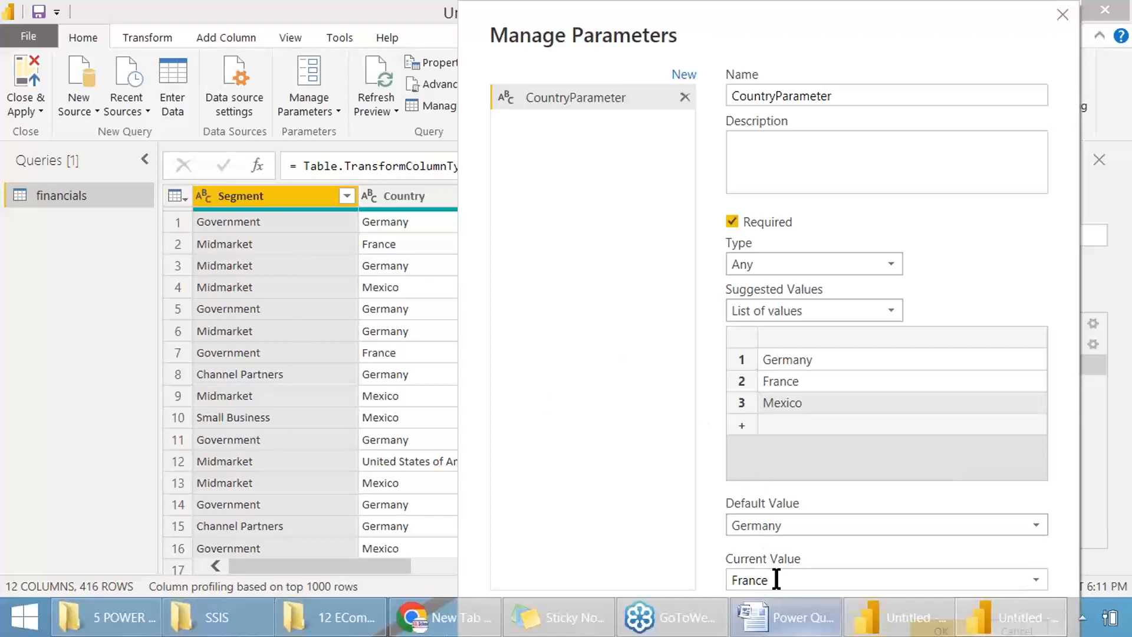
key("Print")
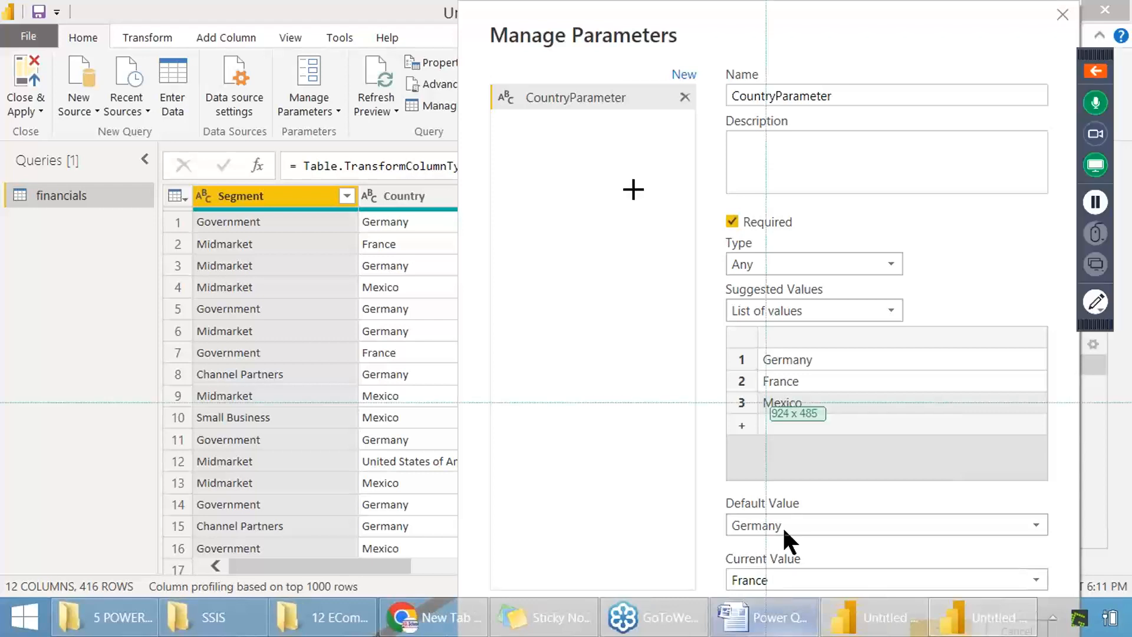
left_click_drag(452, 64, 952, 604)
left_click(863, 583)
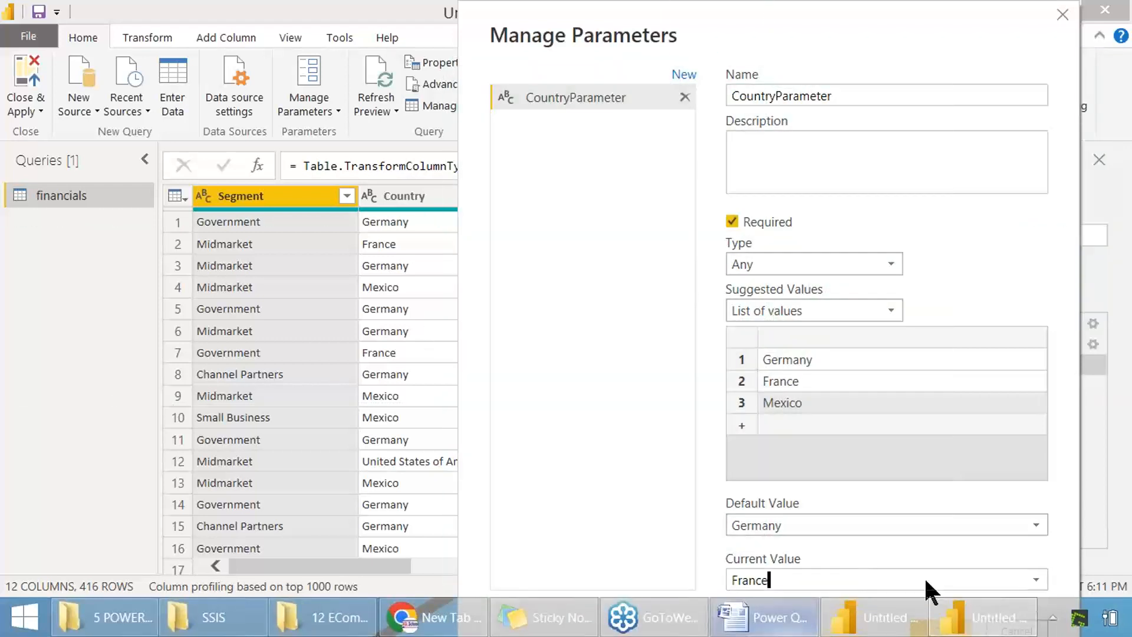
Step: Turn on auto-hide for the Windows taskbar and apply the setting
right_click(1055, 616)
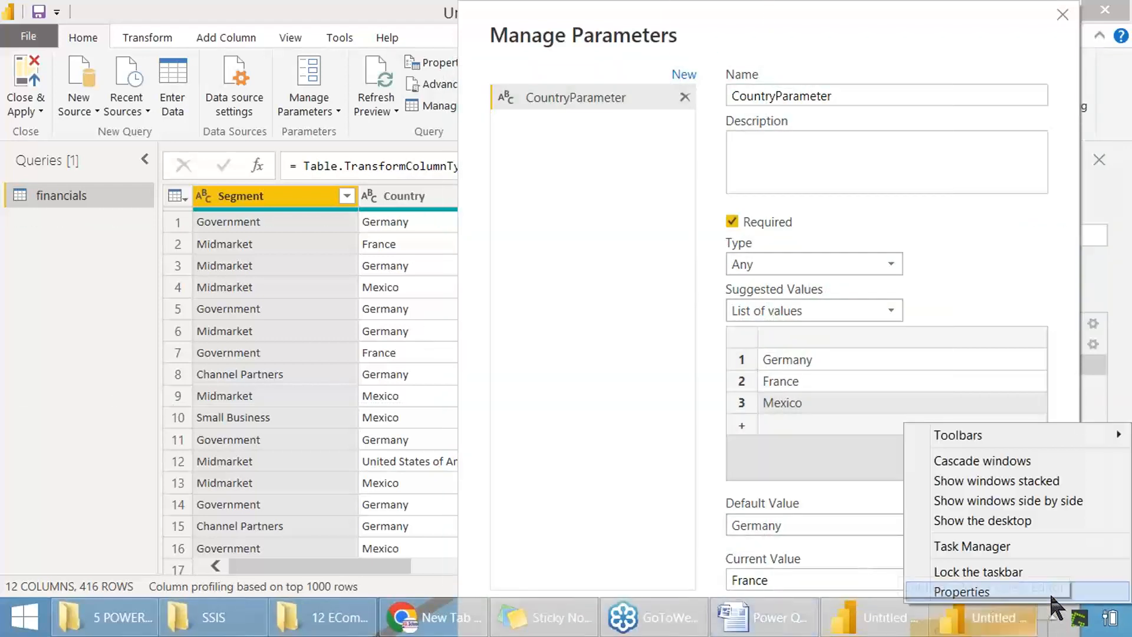
left_click(982, 595)
left_click(84, 172)
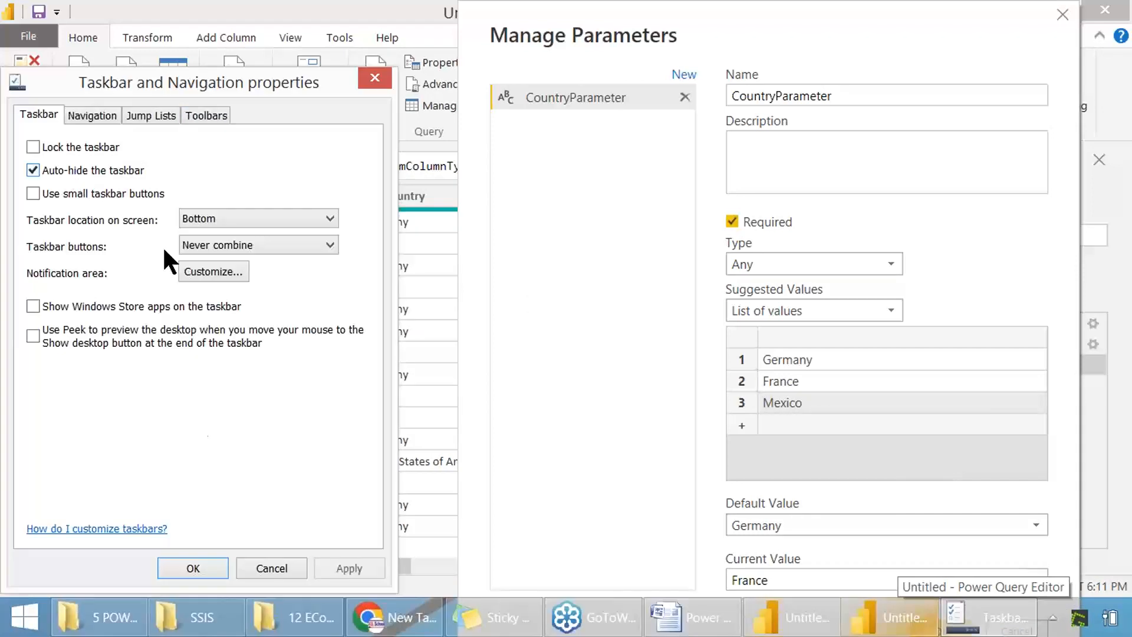
left_click(189, 569)
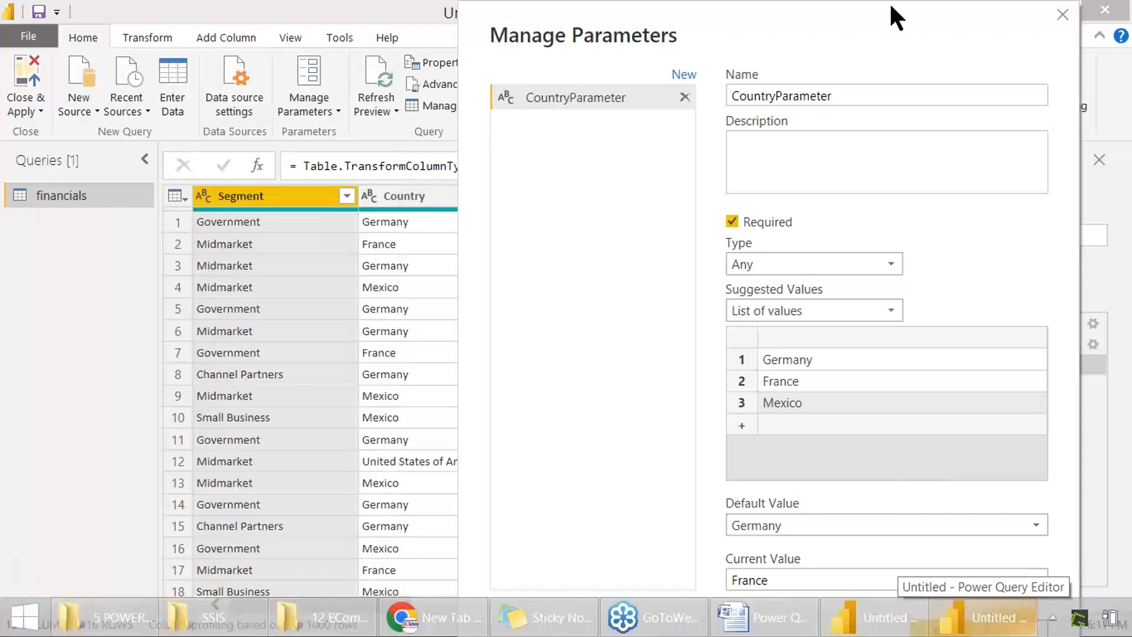
Step: Confirm the CountryParameter settings and capture a screenshot of the parameter in the query list
left_click_drag(859, 7, 716, 7)
left_click(799, 630)
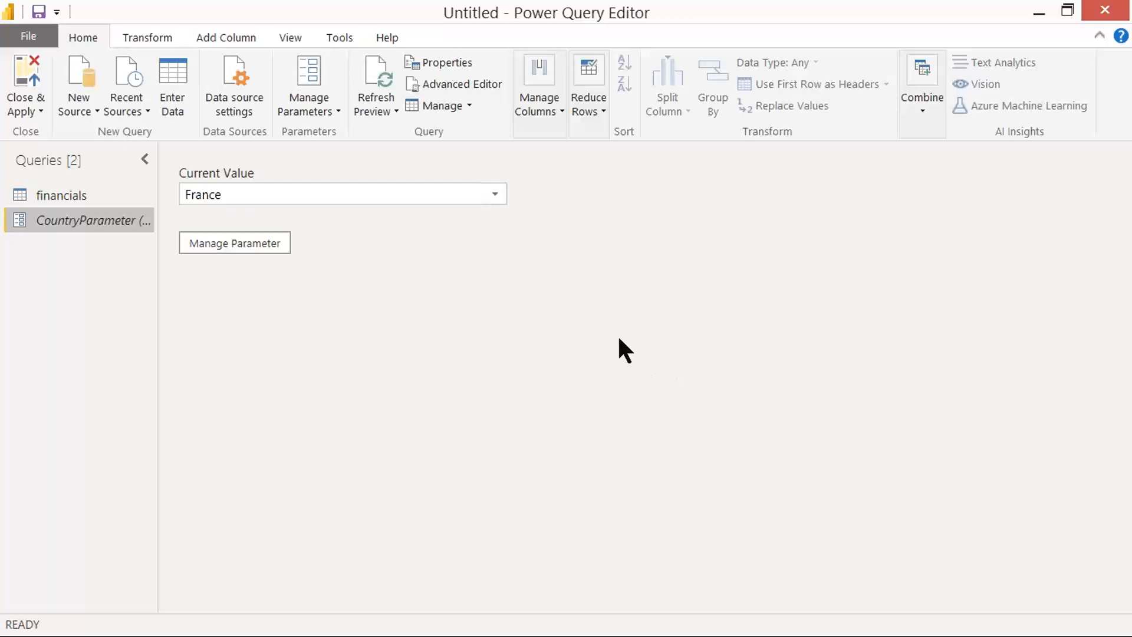
key("Print")
left_click_drag(9, 48, 754, 343)
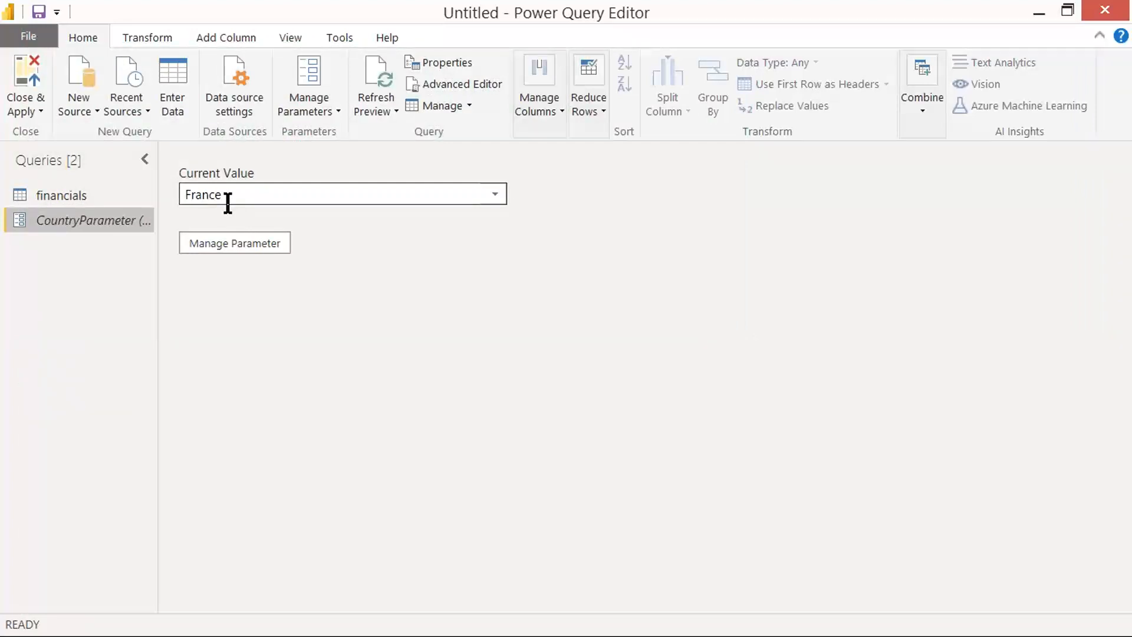
Step: Compare the financials query with CountryParameter and view the country values offered for its current value
left_click(55, 189)
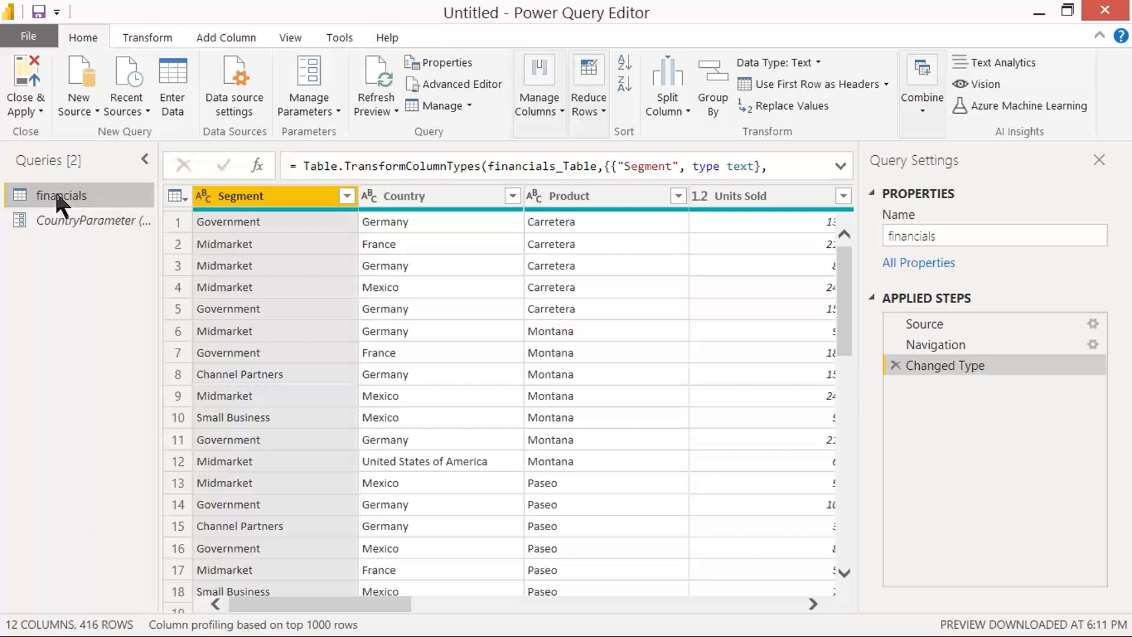
left_click(74, 220)
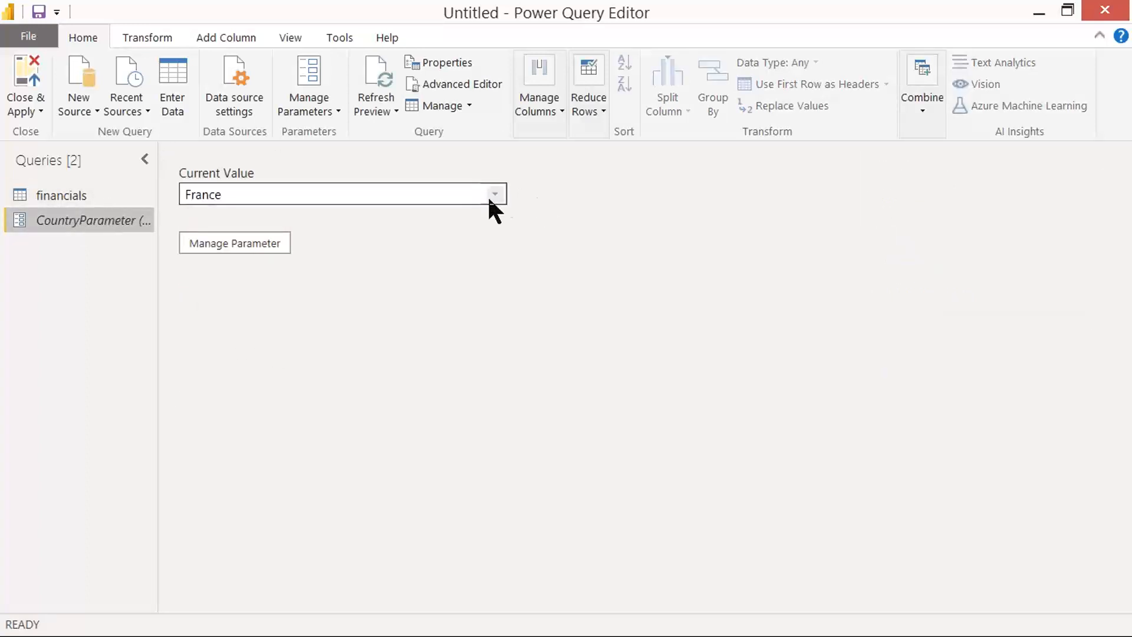
left_click(487, 195)
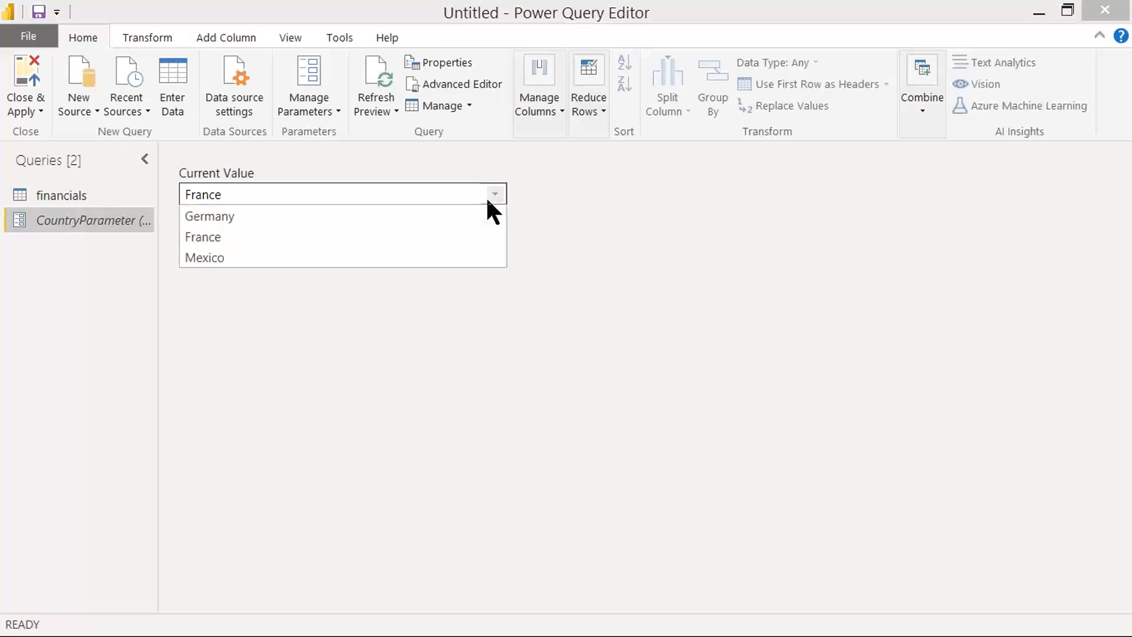
left_click(226, 326)
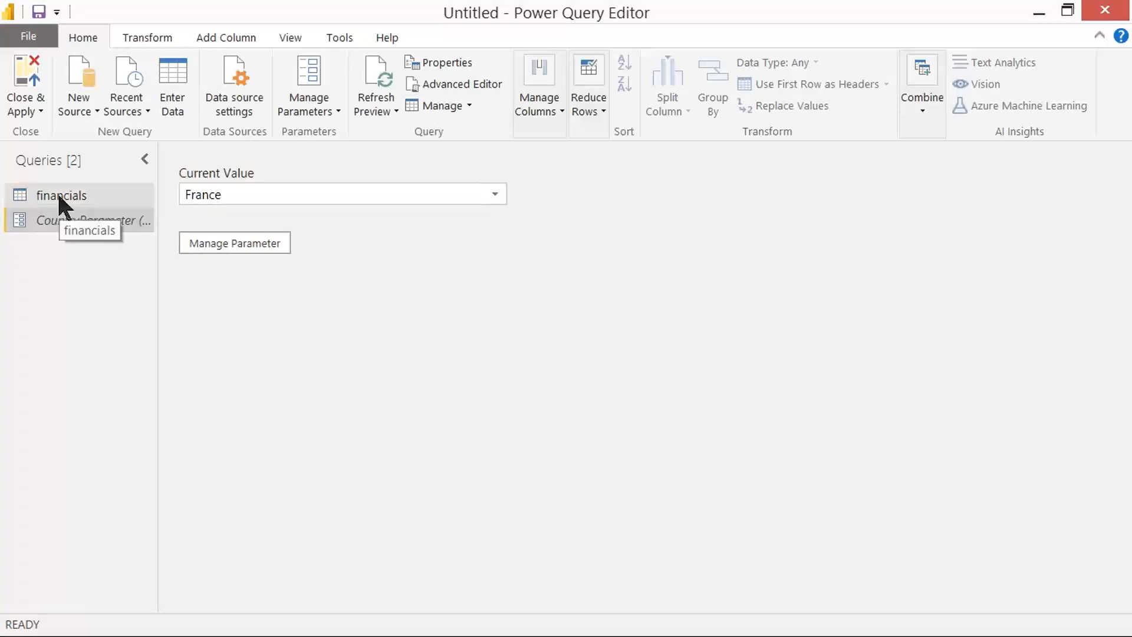
left_click(59, 196)
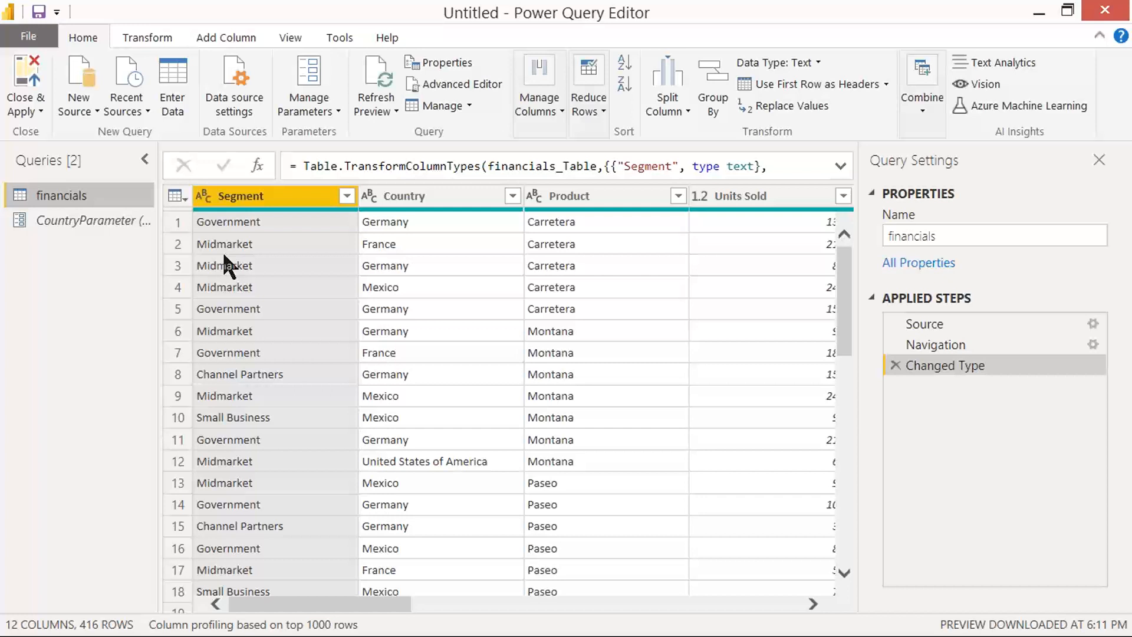
Step: Capture screenshots of the financials table with its Segment and Country columns
key("Print")
left_click_drag(1, 1, 1020, 441)
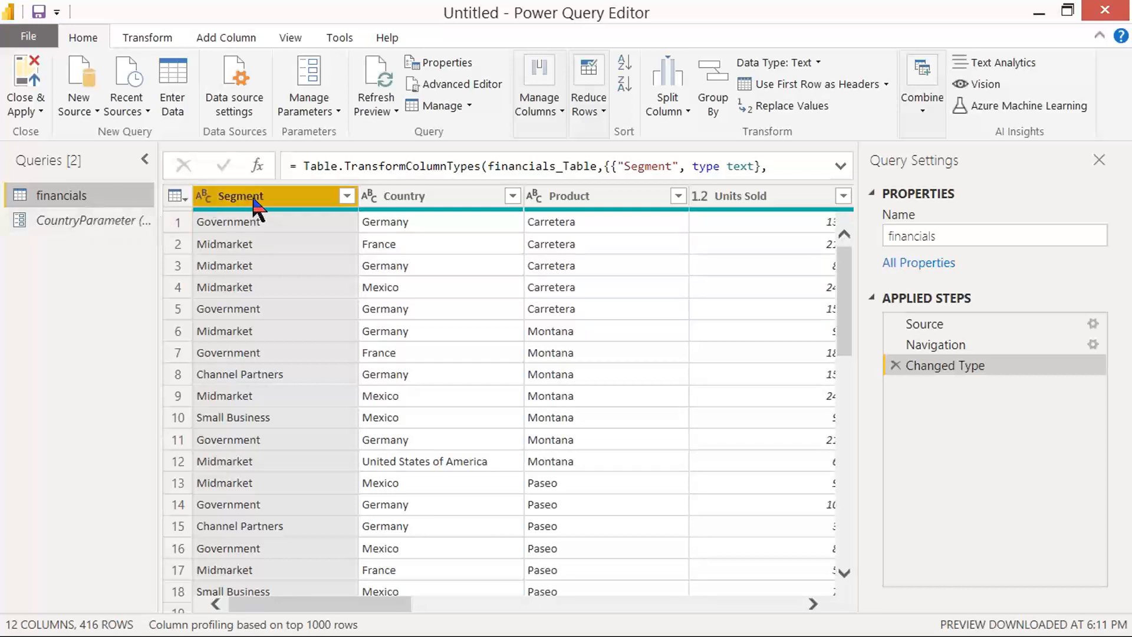
key("Print")
left_click_drag(0, 0, 965, 452)
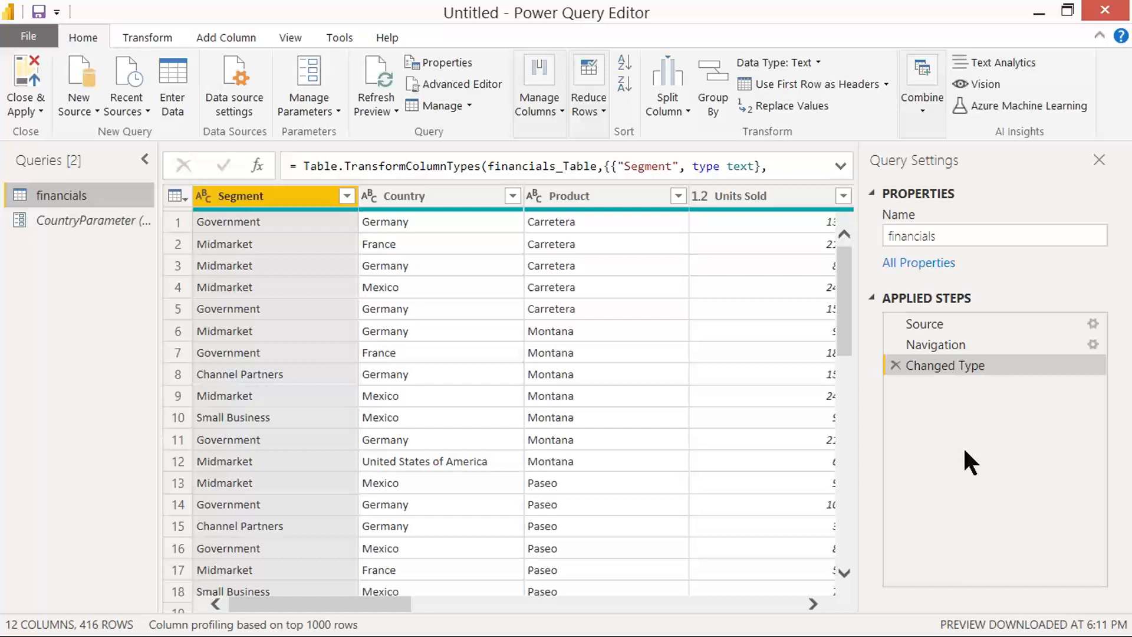
Step: Bring up the financials query's Duplicate option and capture a screenshot of it
right_click(263, 197)
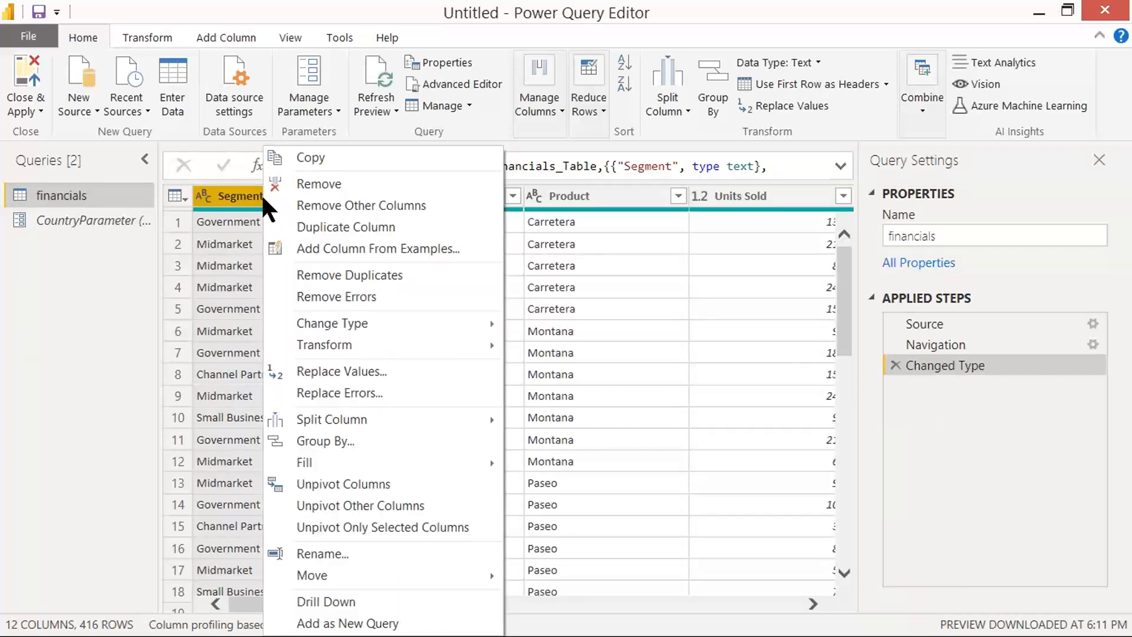
left_click(83, 239)
right_click(73, 193)
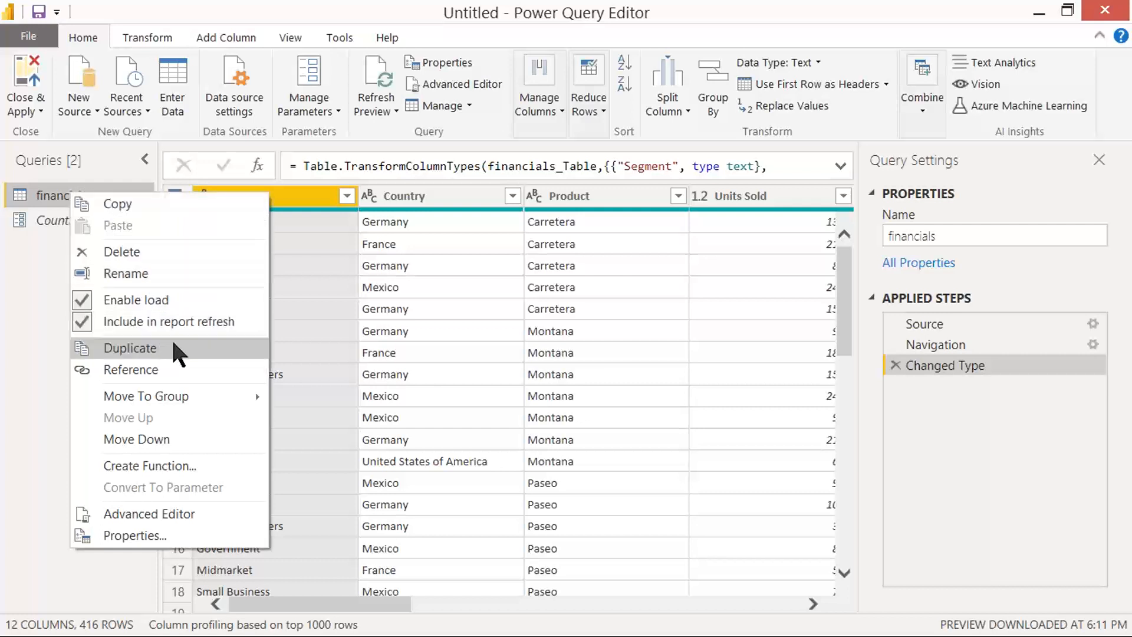
key("Print")
left_click_drag(1, 1, 481, 435)
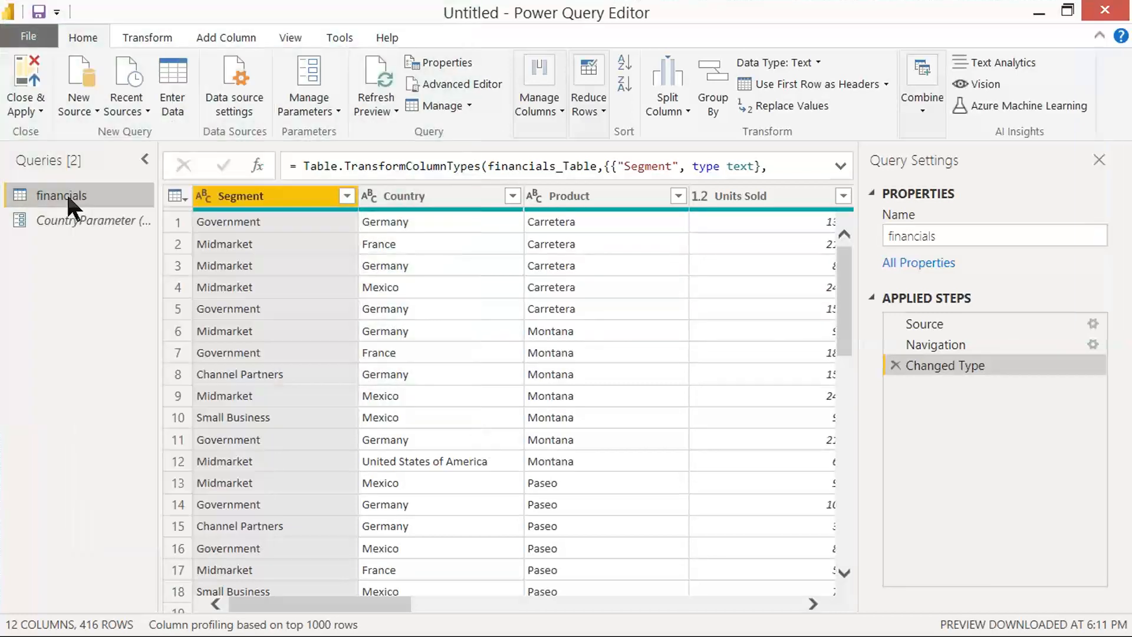
Step: Duplicate the financials query and rename the copy SegmentList
right_click(69, 197)
left_click(129, 352)
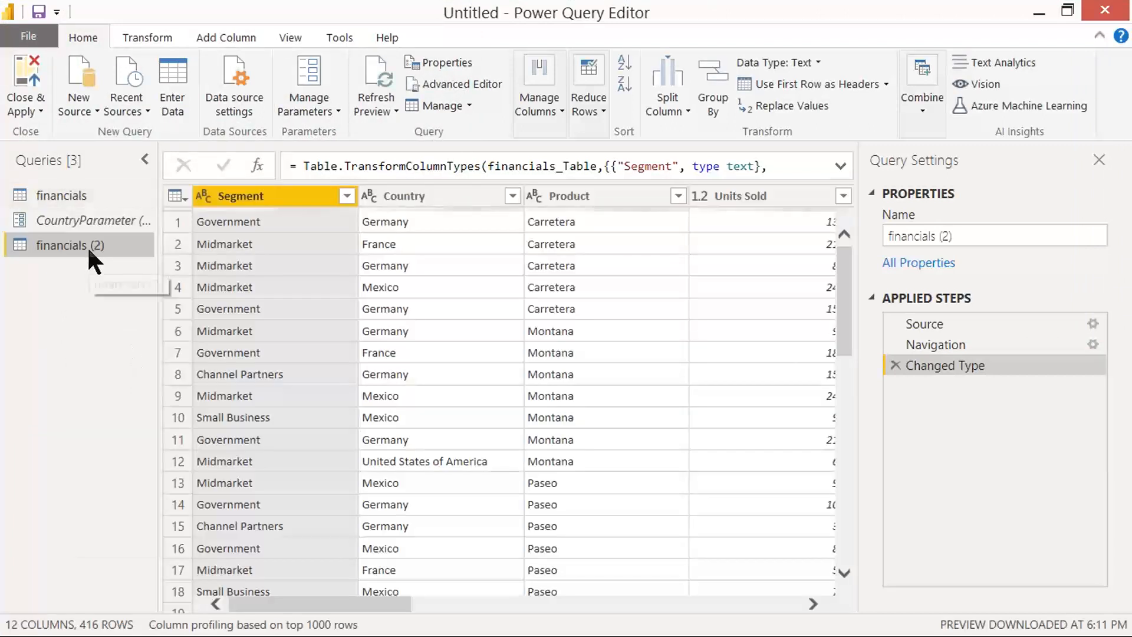
double_click(87, 245)
type("Se")
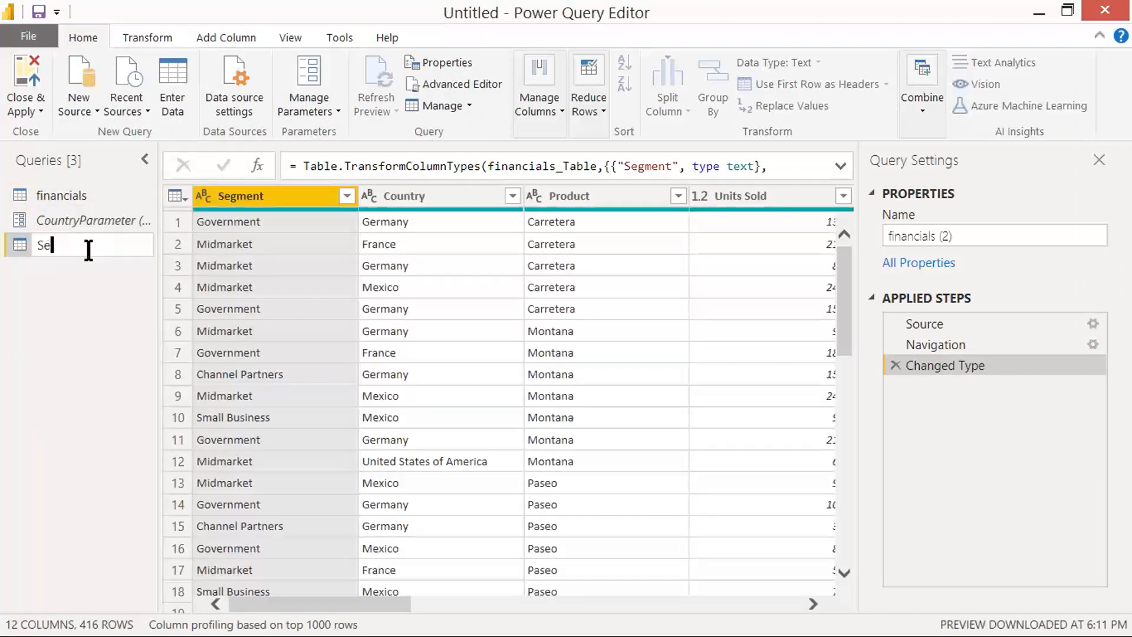
type("gmentList")
key("Return")
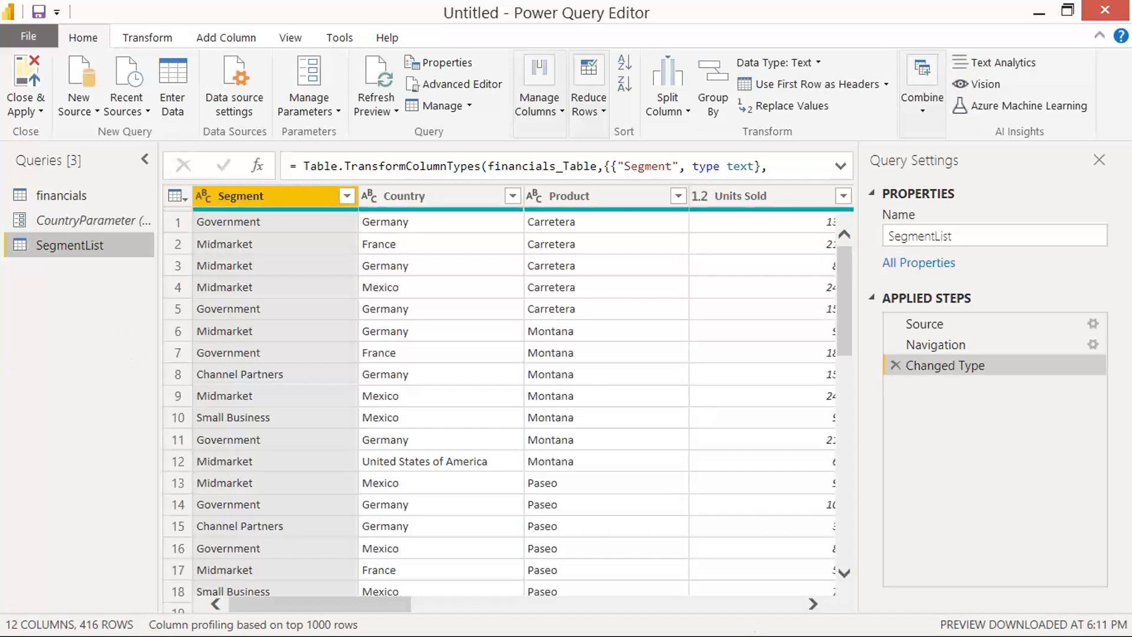
Step: Switch to the Power Query Level 3 notes in Word and review the section on parameters with static drop-down values
mouse_move(913, 603)
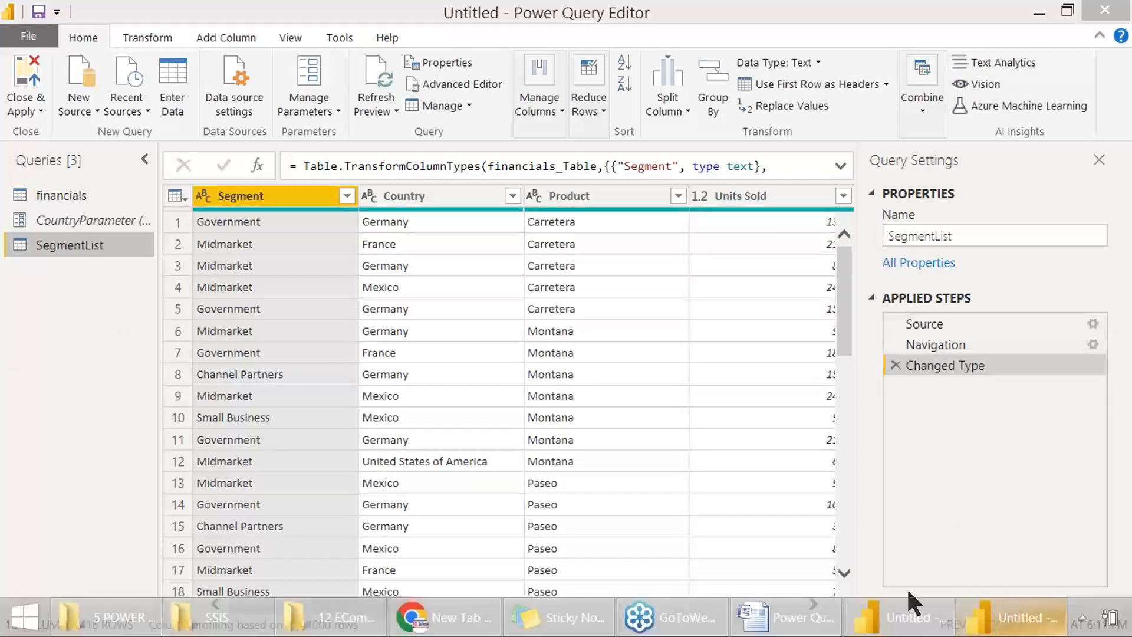
left_click(785, 618)
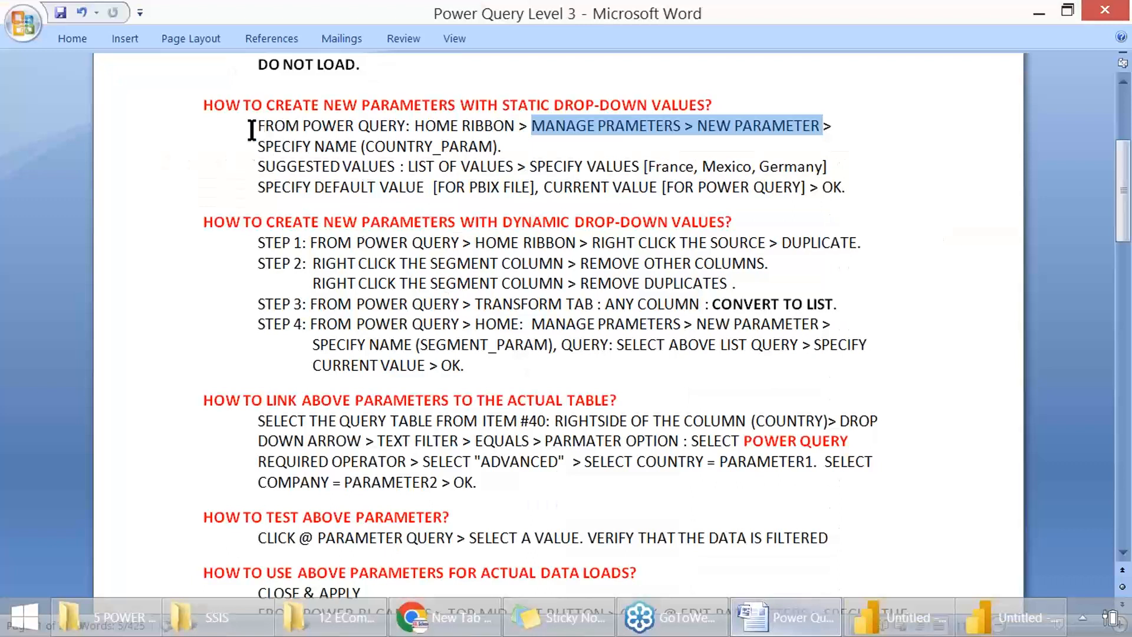
left_click_drag(255, 126, 783, 128)
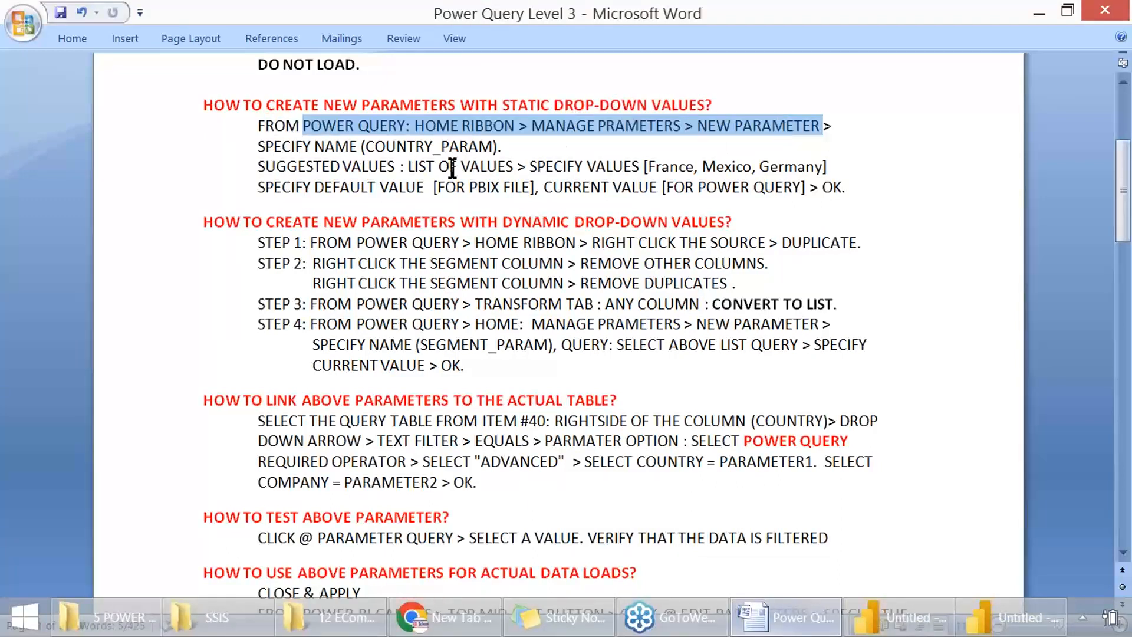
left_click_drag(391, 144, 492, 127)
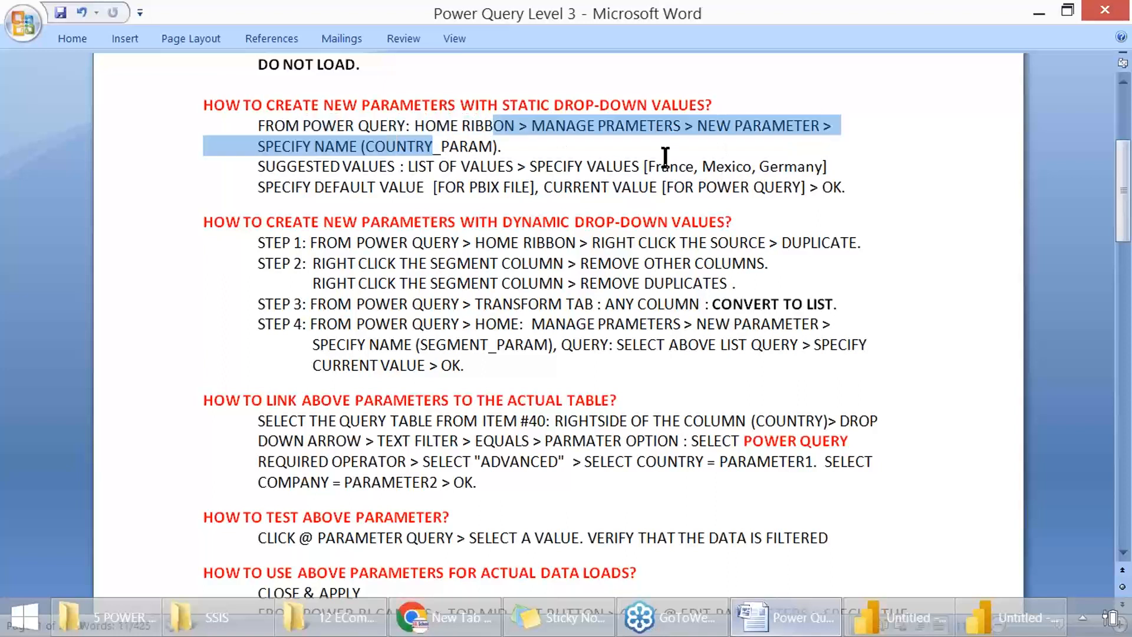
left_click_drag(661, 166, 821, 167)
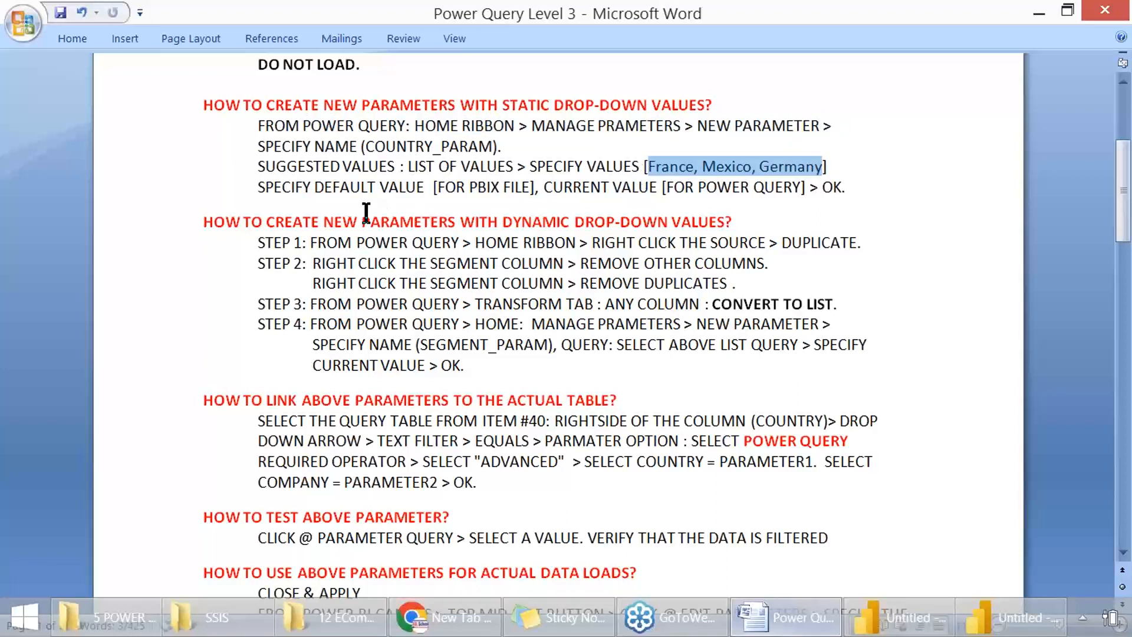
left_click_drag(340, 187, 515, 187)
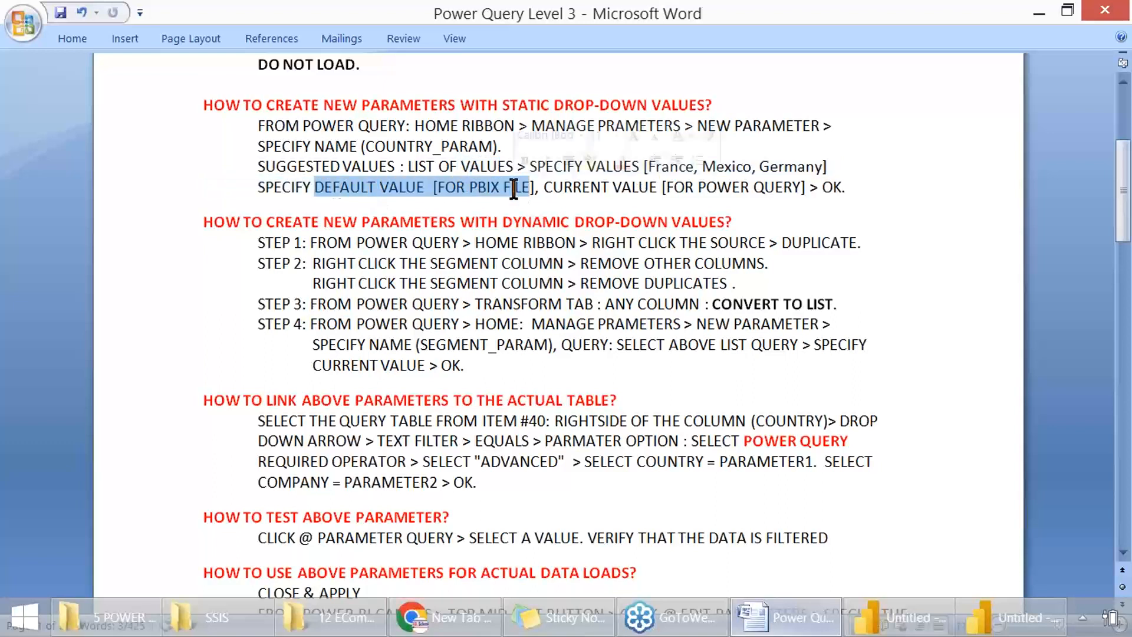
left_click_drag(608, 189, 767, 188)
left_click(663, 188)
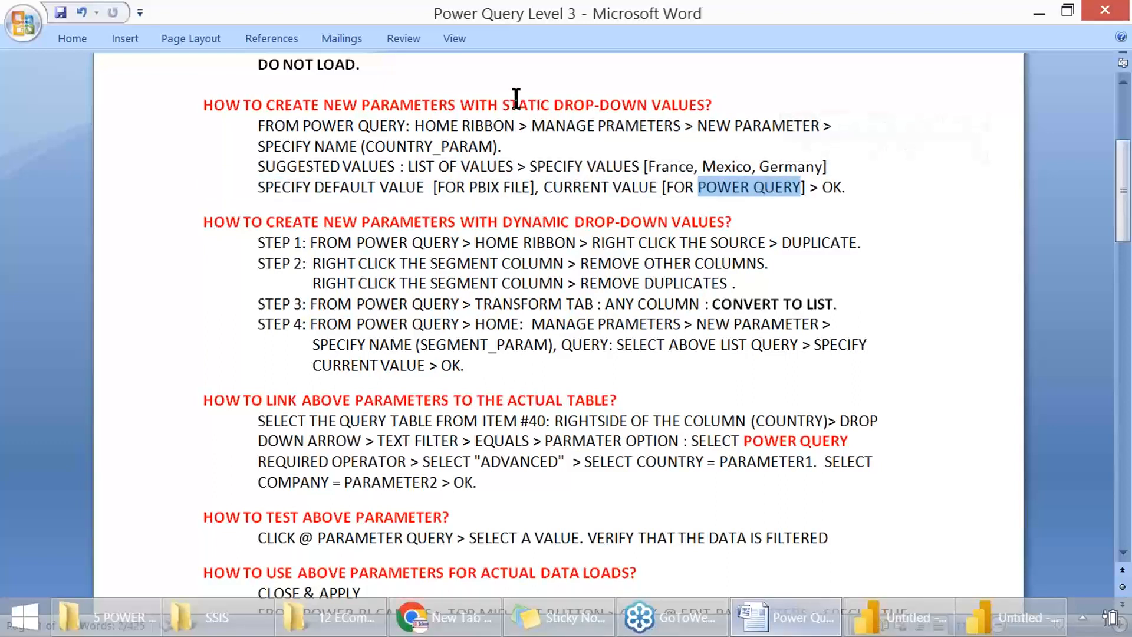
left_click_drag(516, 105, 651, 107)
Step: Review the source duplication and Segment column cleanup steps for dynamic drop-down parameters, and capture a screenshot of that section
left_click_drag(461, 229, 857, 243)
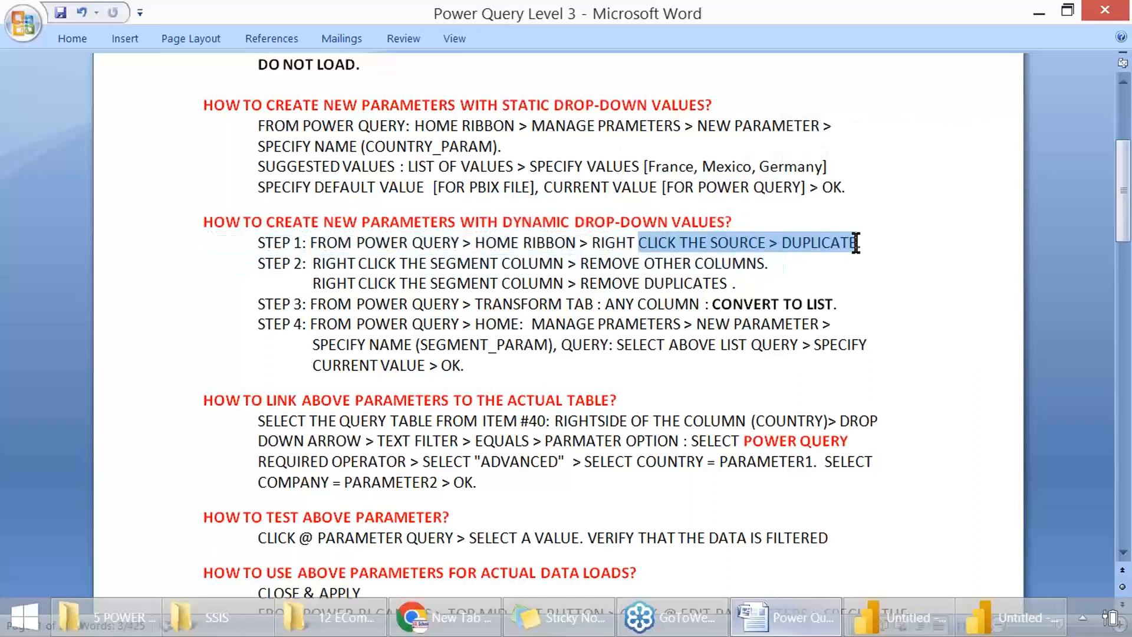
left_click_drag(359, 264, 752, 277)
key("Print")
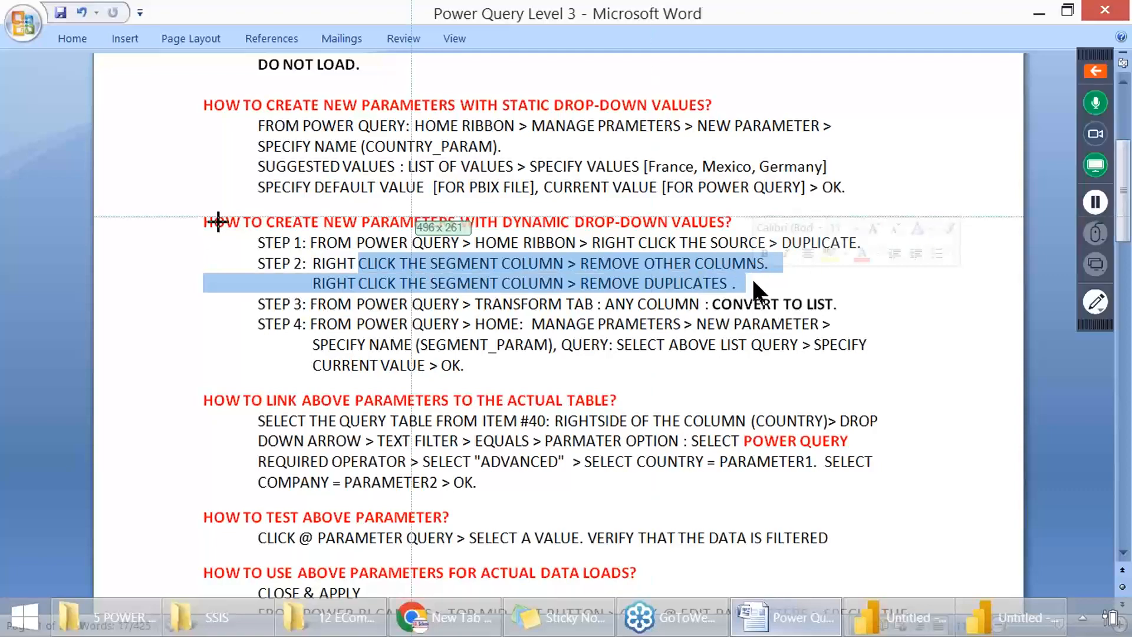
left_click_drag(166, 203, 906, 378)
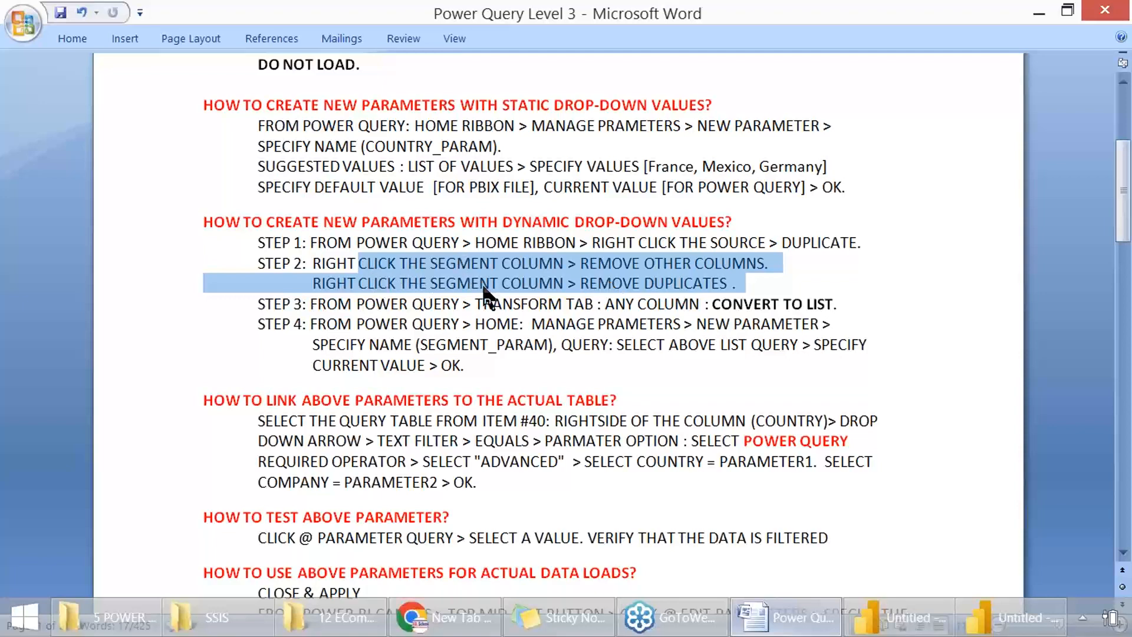
Step: Switch back to Power Query Editor and remove all columns except Segment from SegmentList, capturing a screenshot of the Remove Other Columns option
left_click(1009, 617)
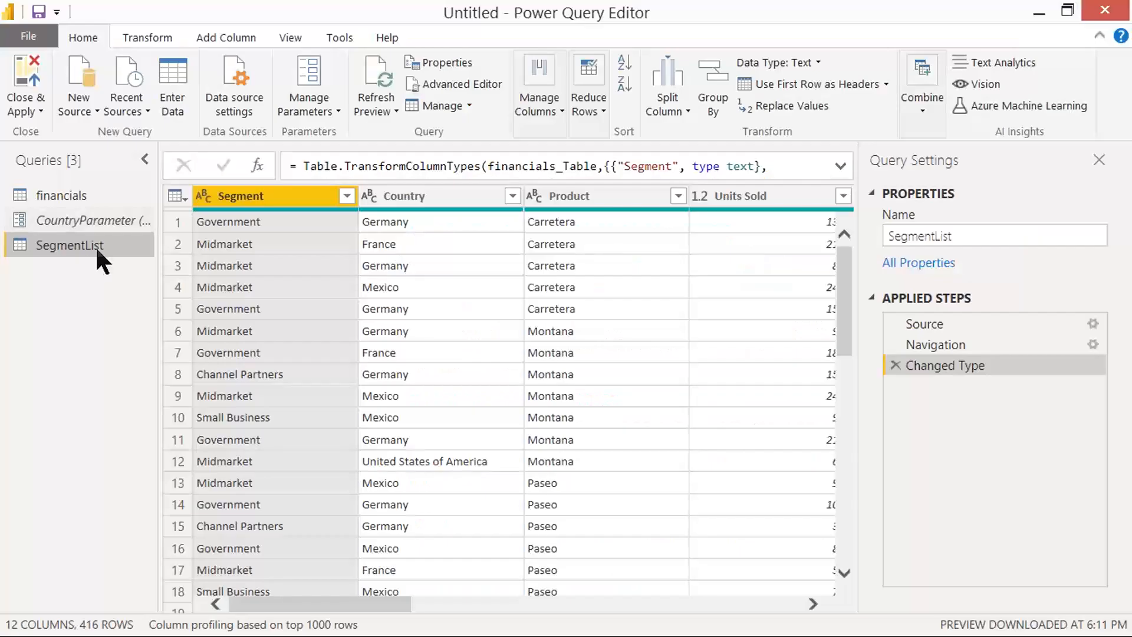
right_click(279, 196)
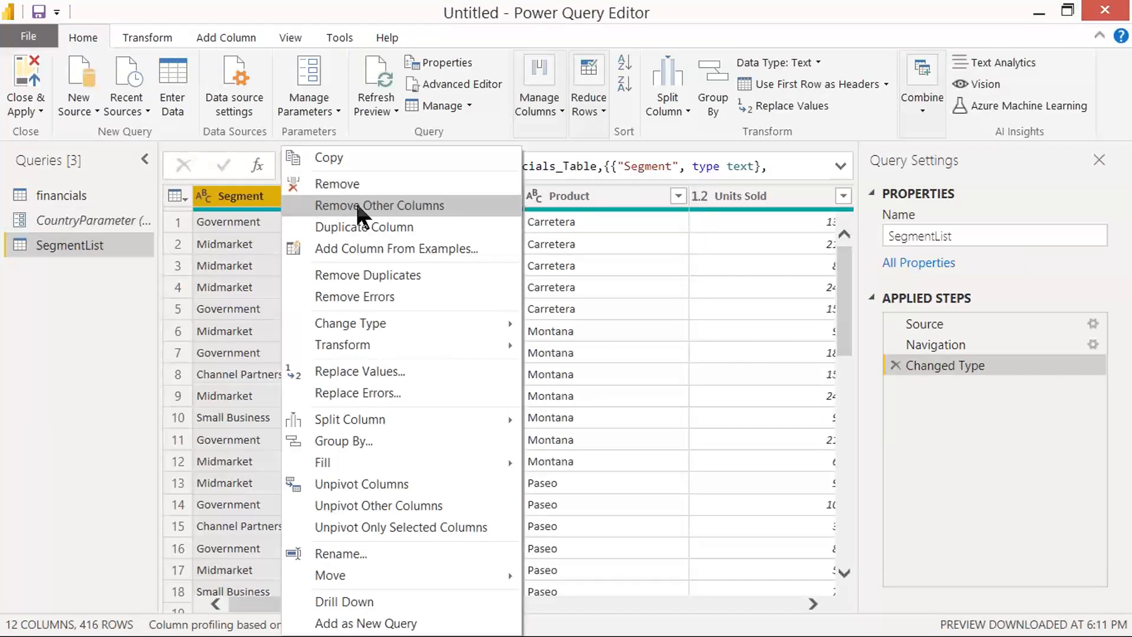
key("Print")
left_click_drag(139, 77, 255, 175)
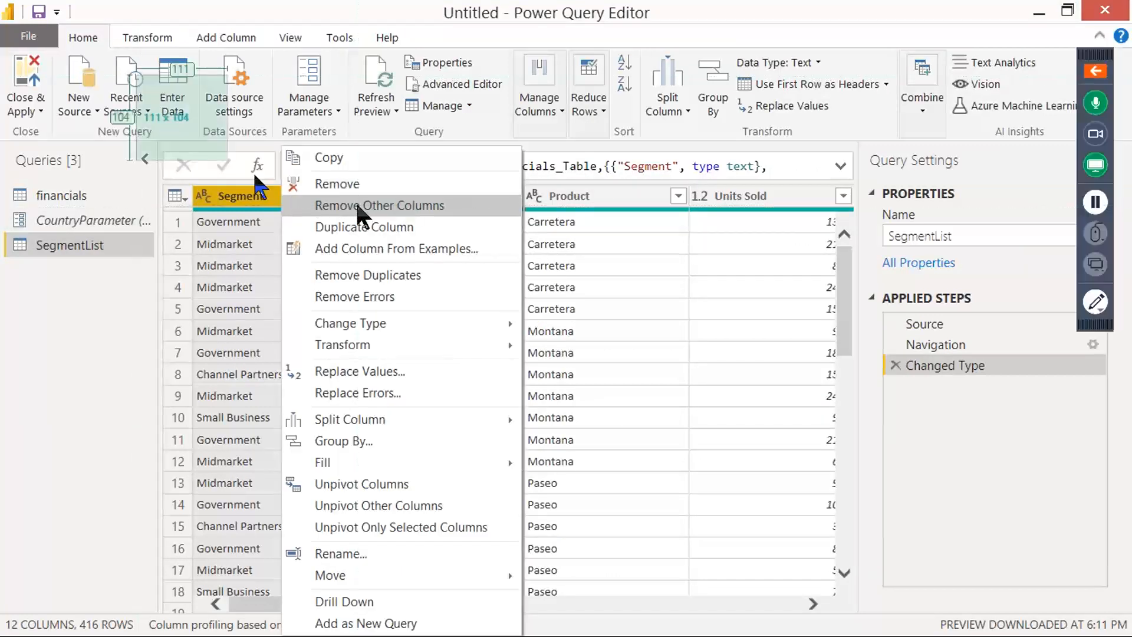
left_click(338, 204)
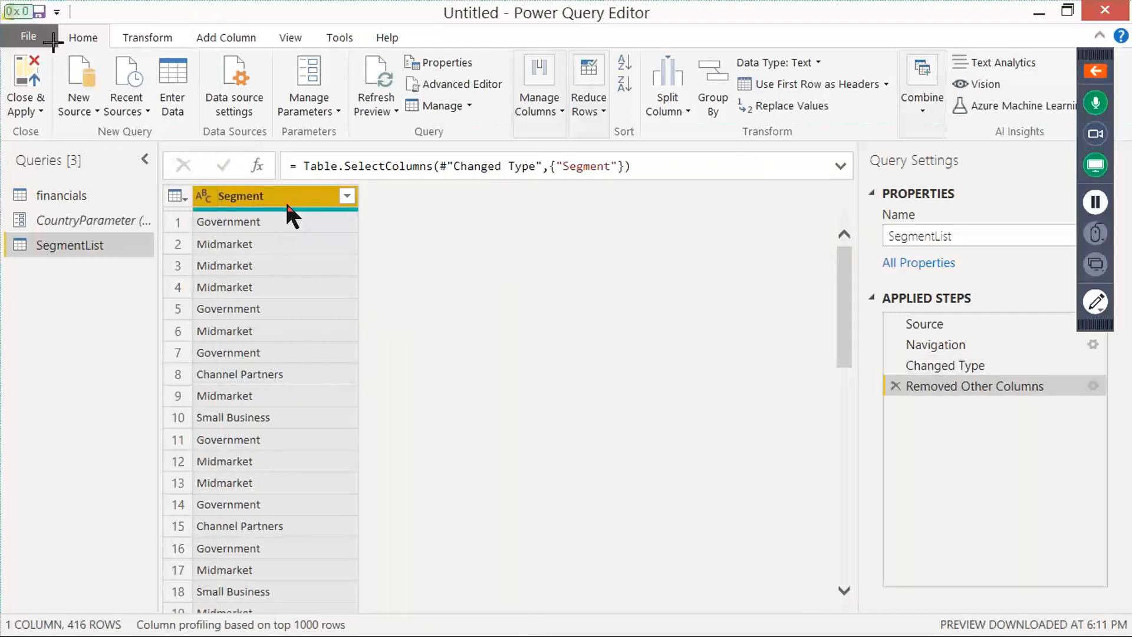
Step: Remove duplicates from the Segment column in SegmentList and capture a screenshot of the distinct segments
right_click(284, 199)
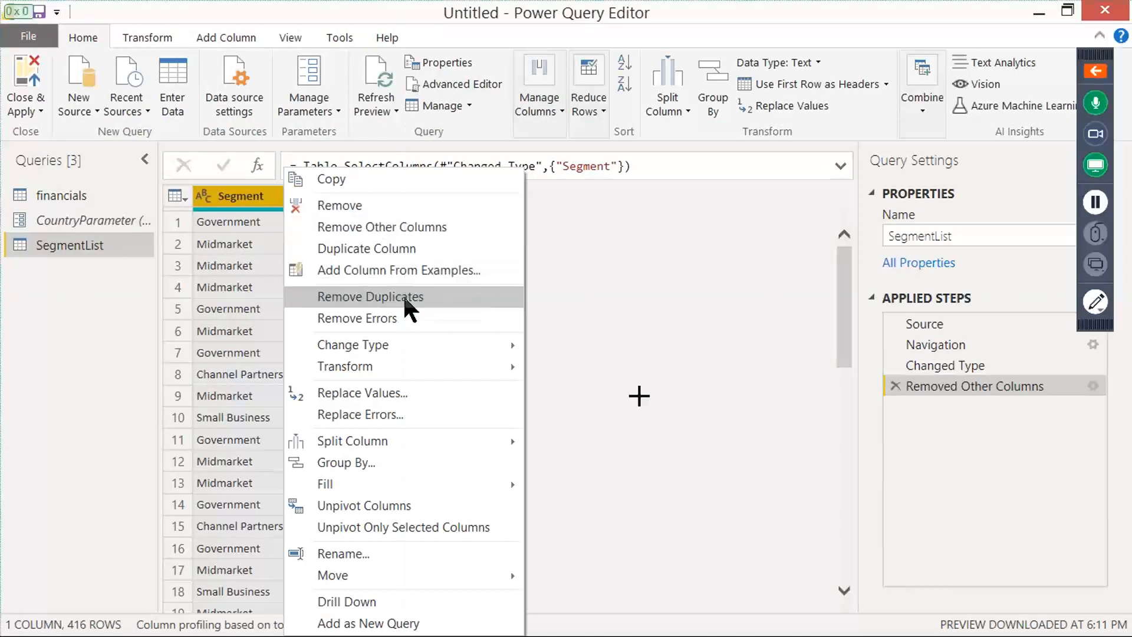
right_click(317, 197)
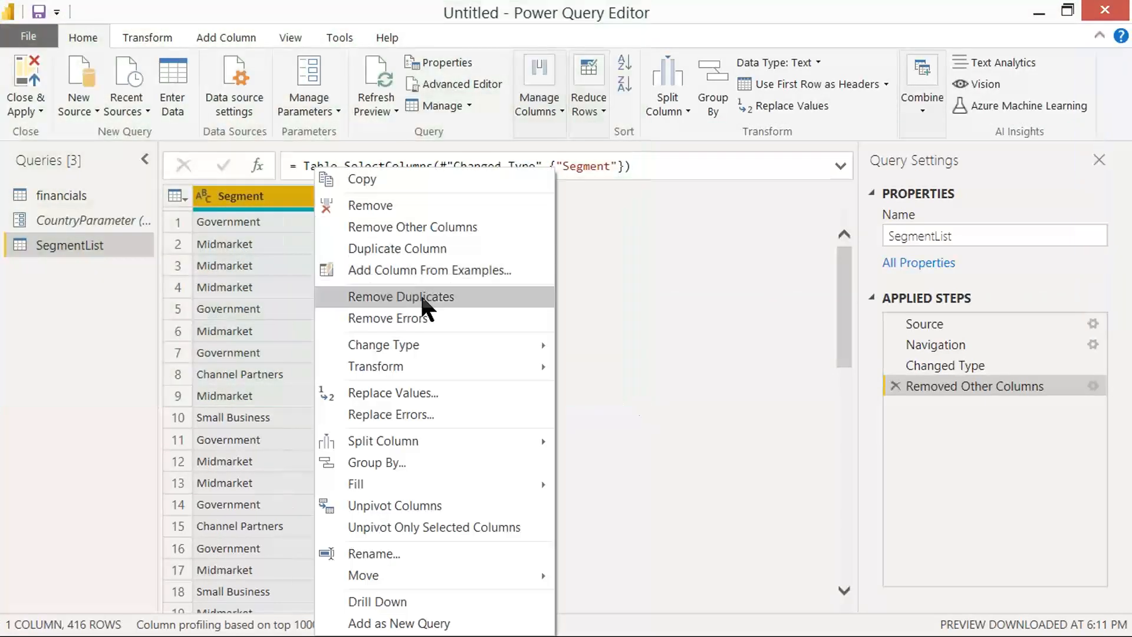
left_click(422, 297)
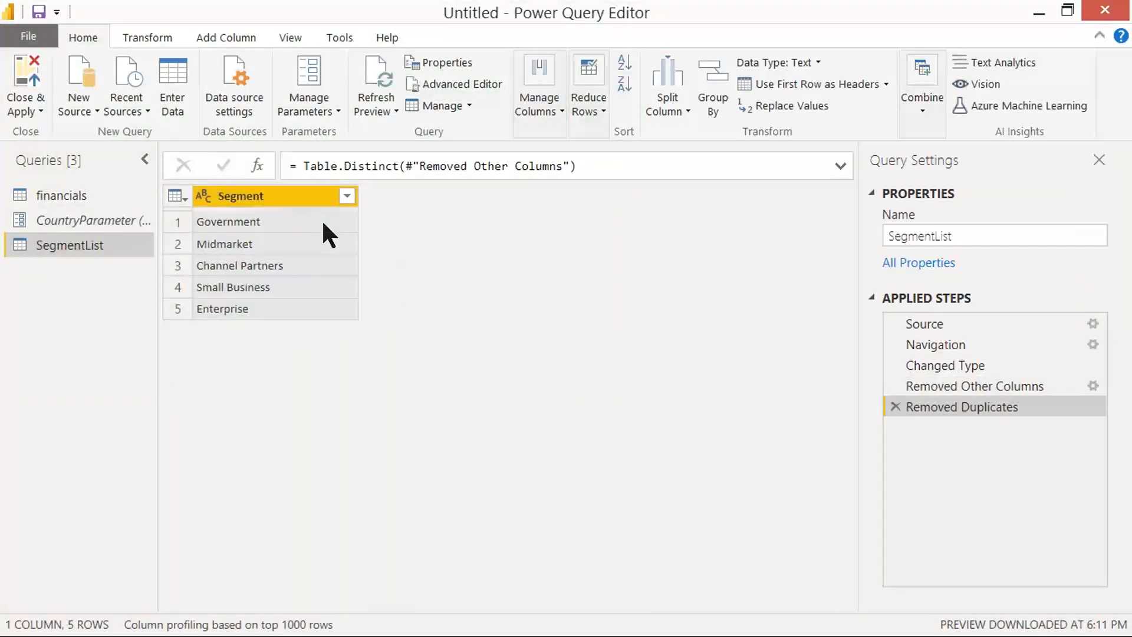
key("Print")
left_click_drag(1, 24, 1039, 480)
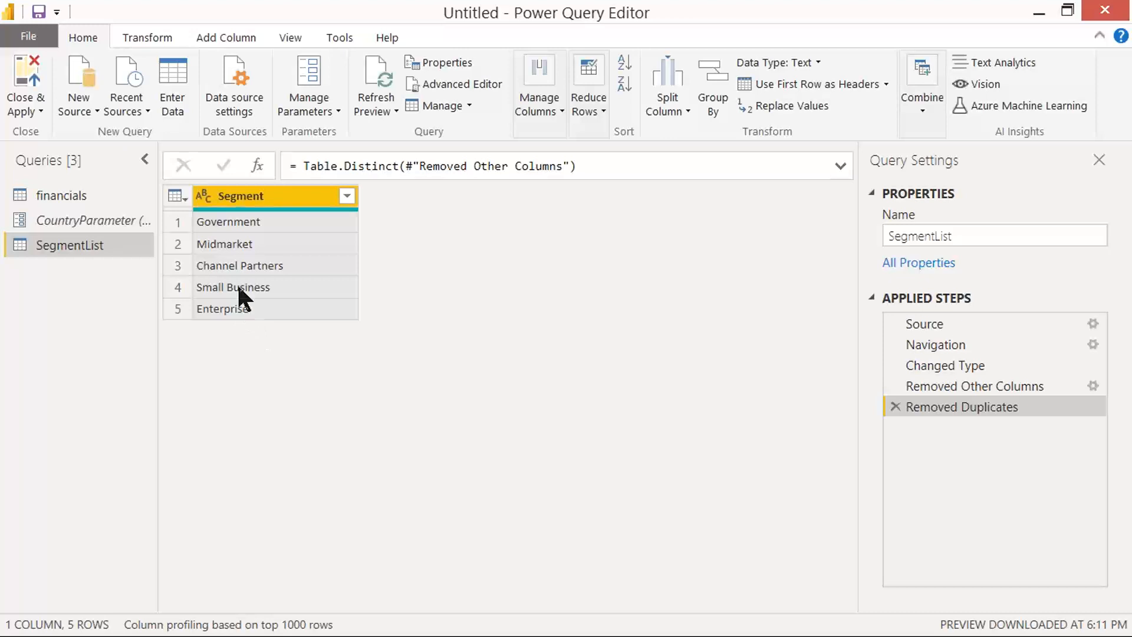
Step: Convert the Segment column to a list, capturing screenshots of the Convert to List command and the resulting list
mouse_move(246, 209)
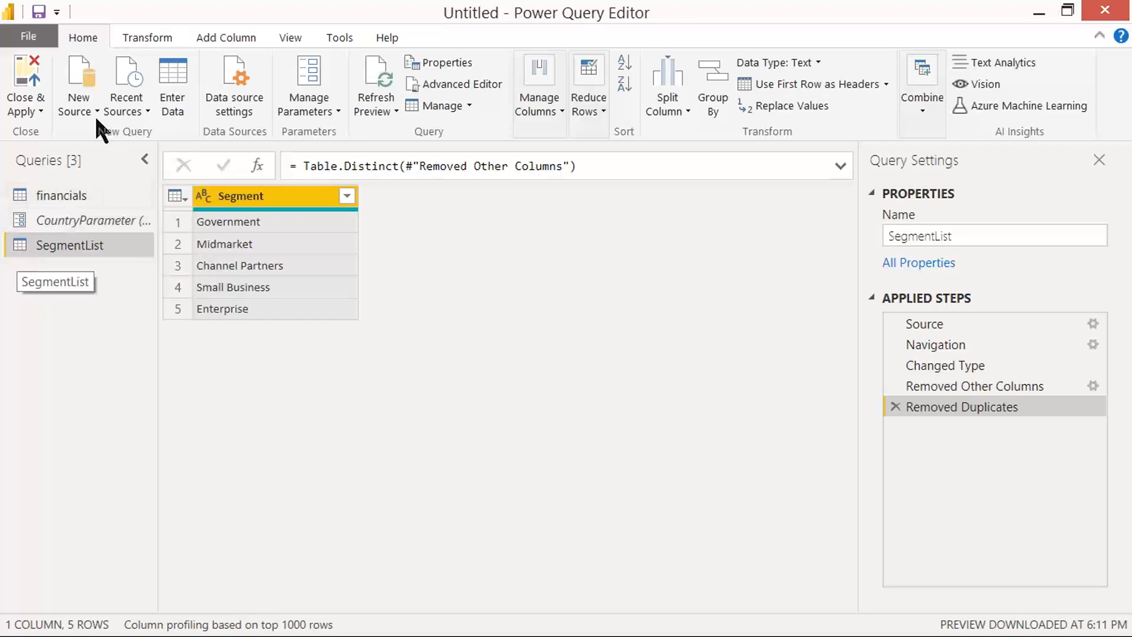
left_click(149, 39)
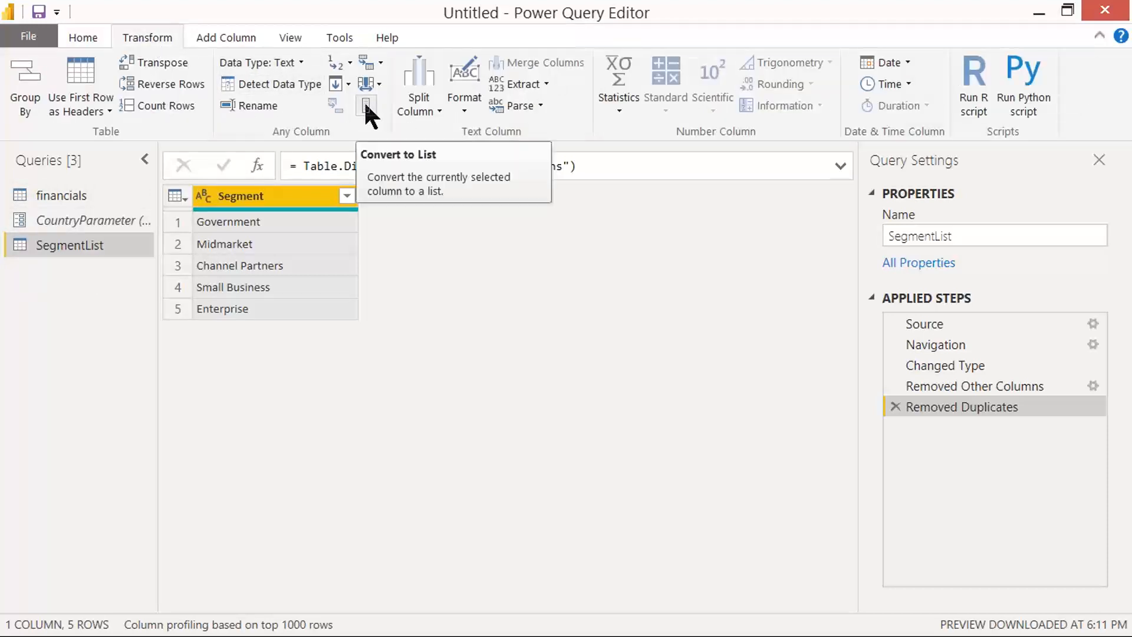
key("Print")
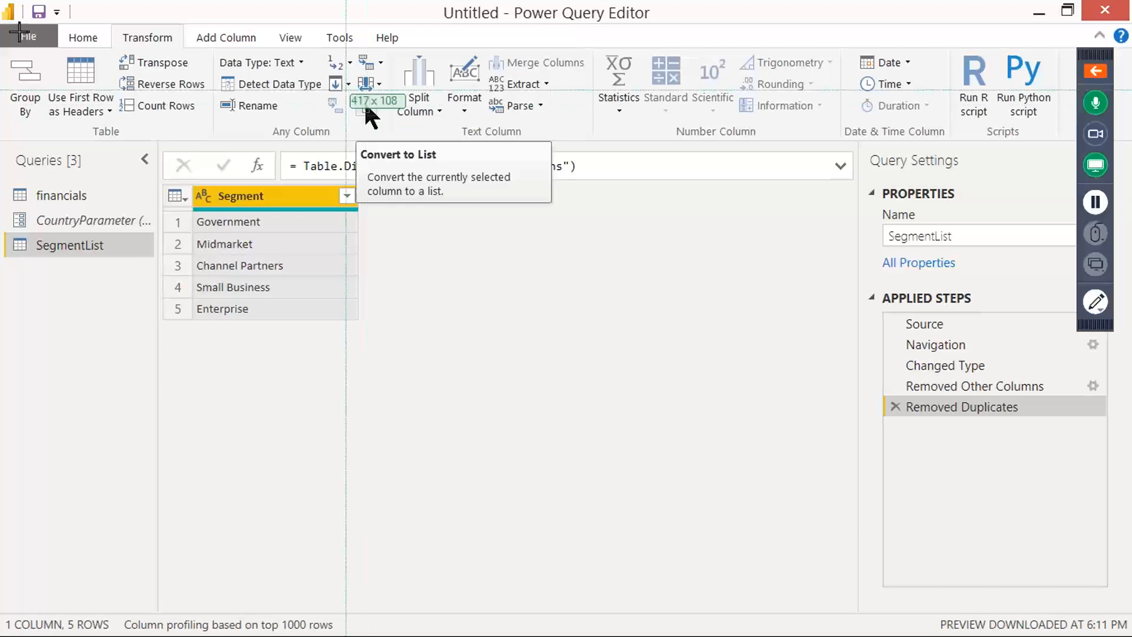
left_click_drag(1, 1, 621, 397)
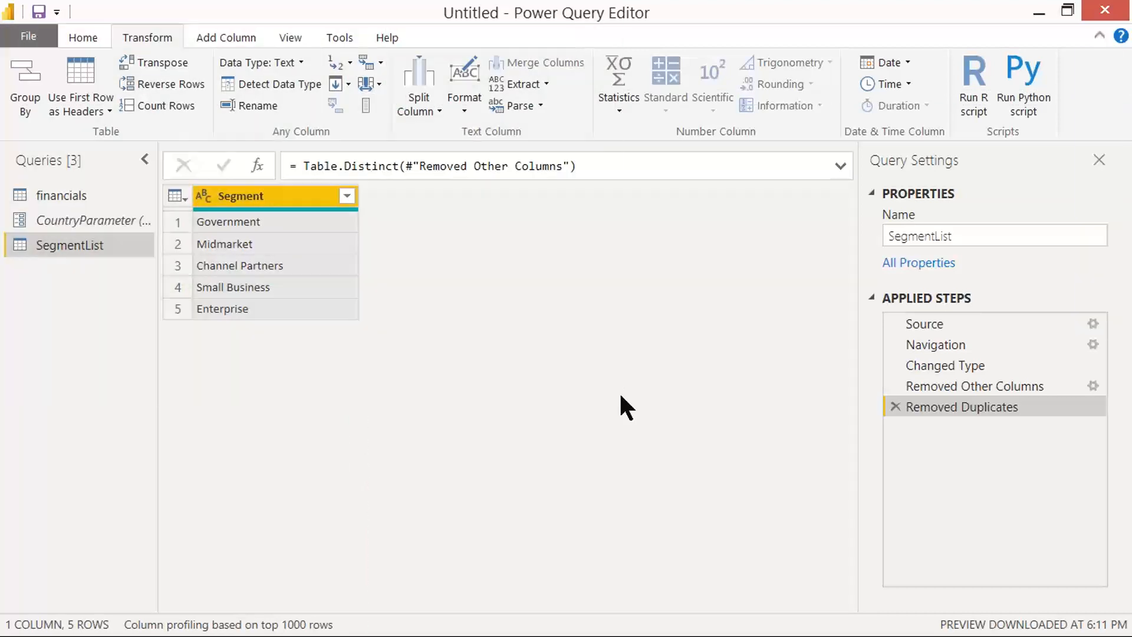
left_click(366, 106)
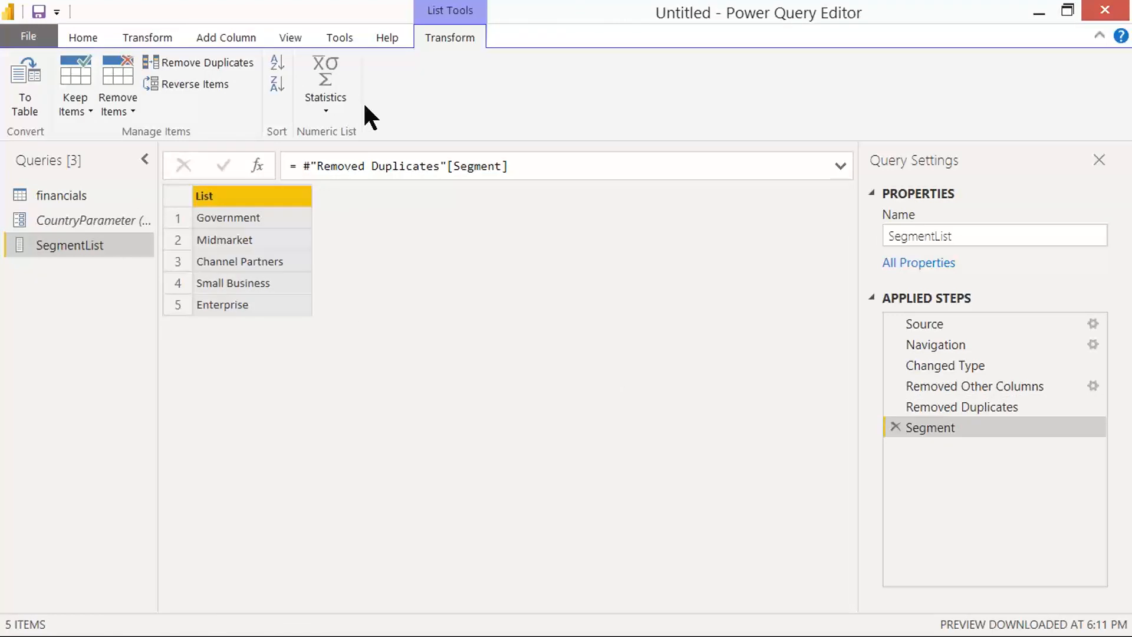
key("Print")
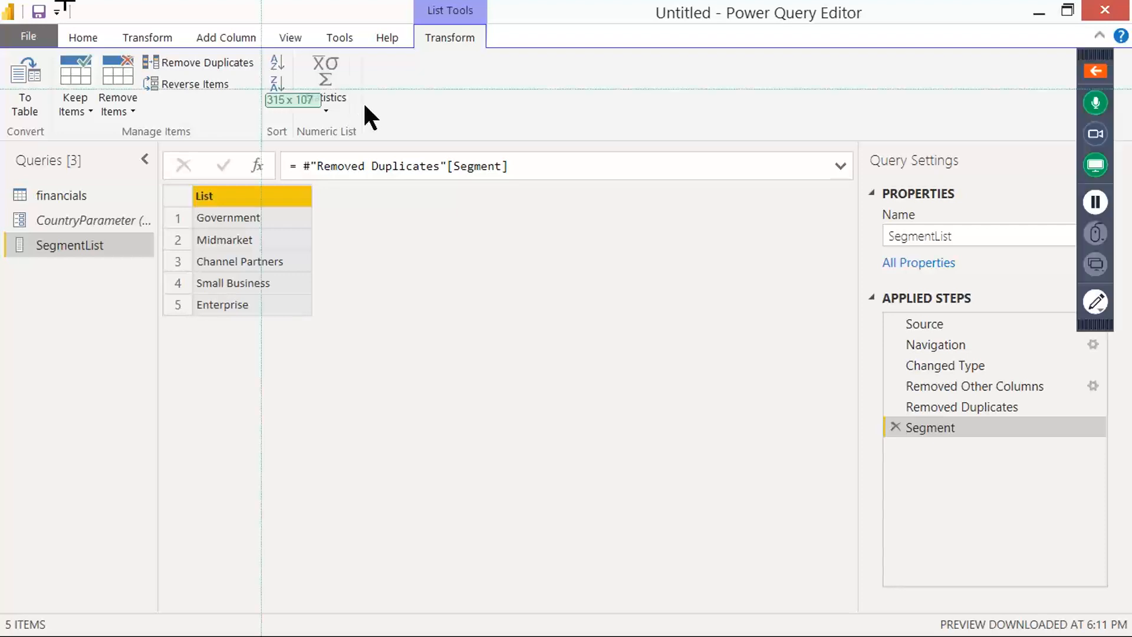
left_click_drag(1047, 503, 1056, 512)
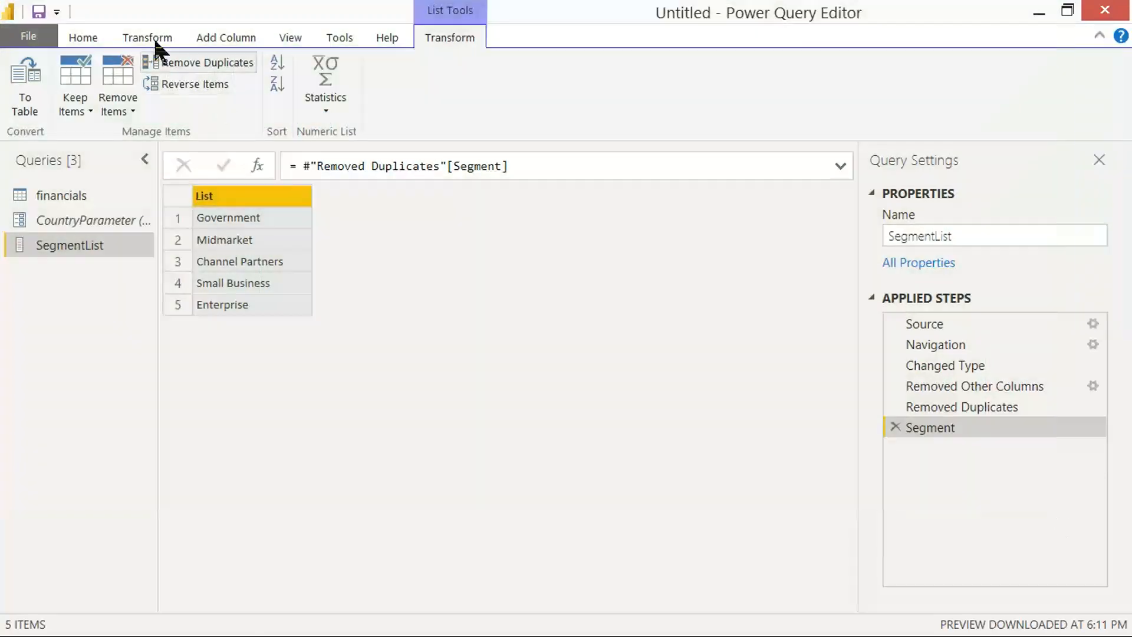
Step: Switch from the SegmentList query back to the financials table
left_click(148, 37)
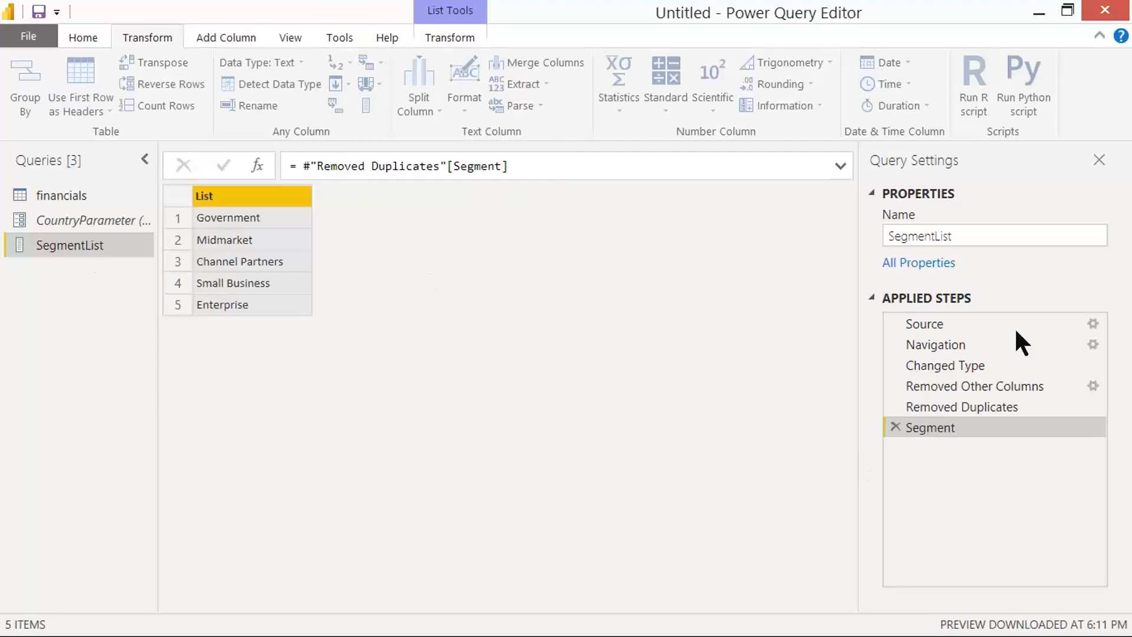
left_click(1089, 319)
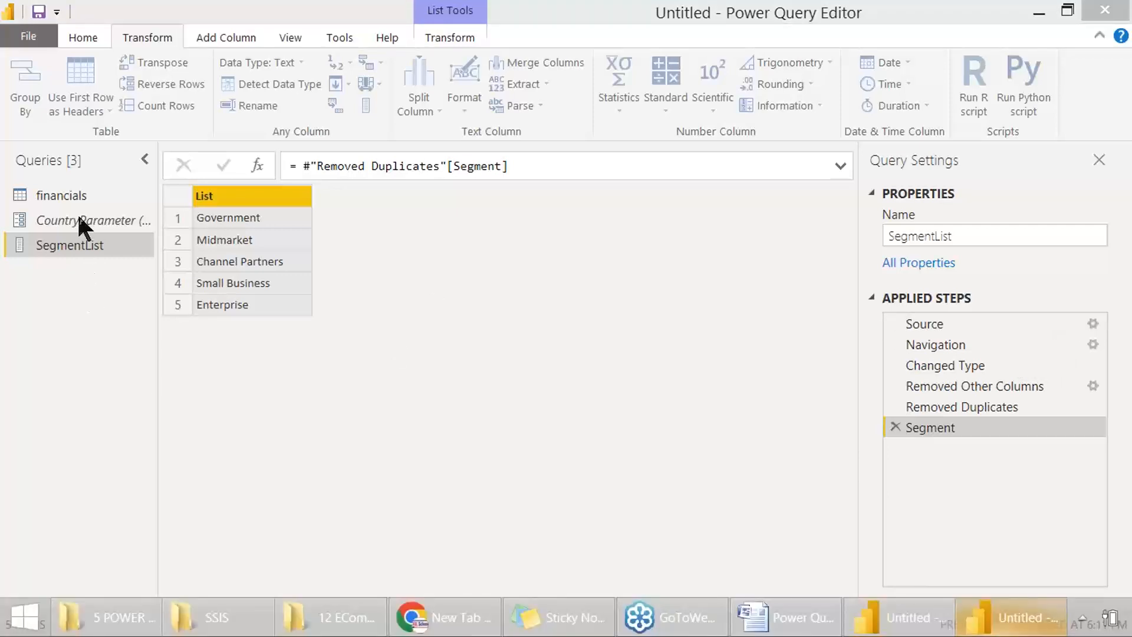
left_click(70, 195)
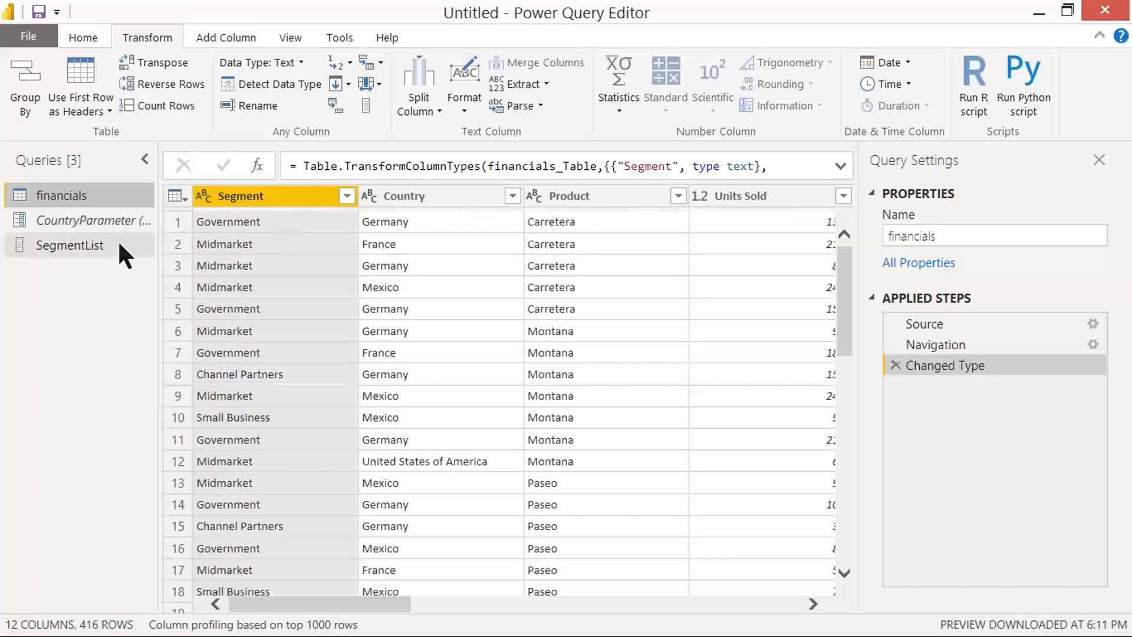
left_click(82, 40)
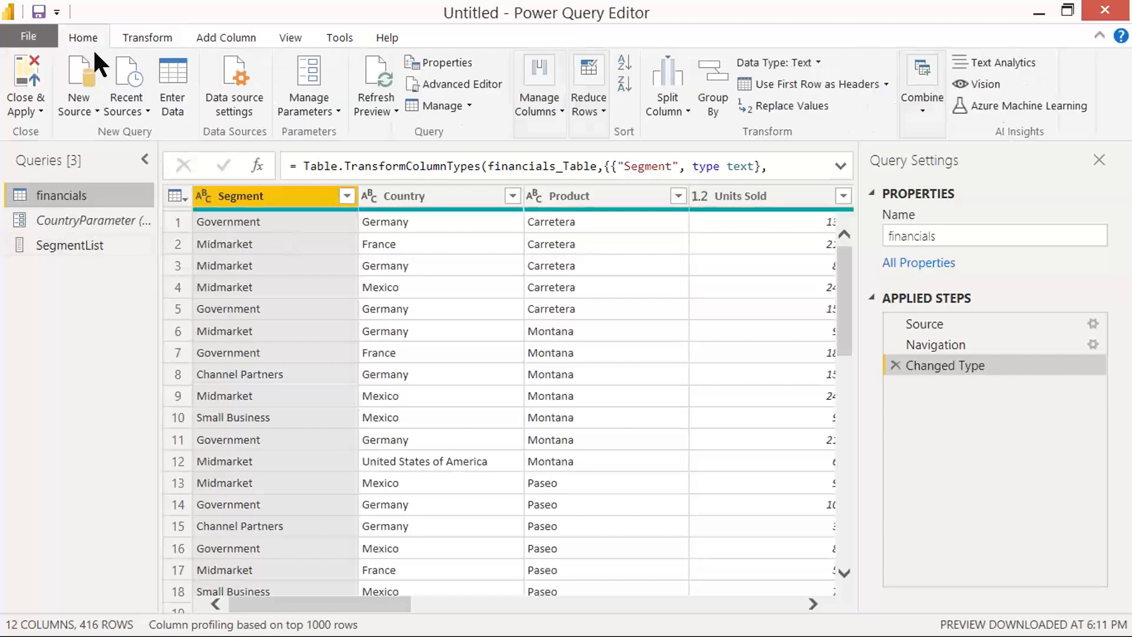
Step: Capture a screenshot of the New Parameter option in the Manage Parameters choices
left_click(330, 101)
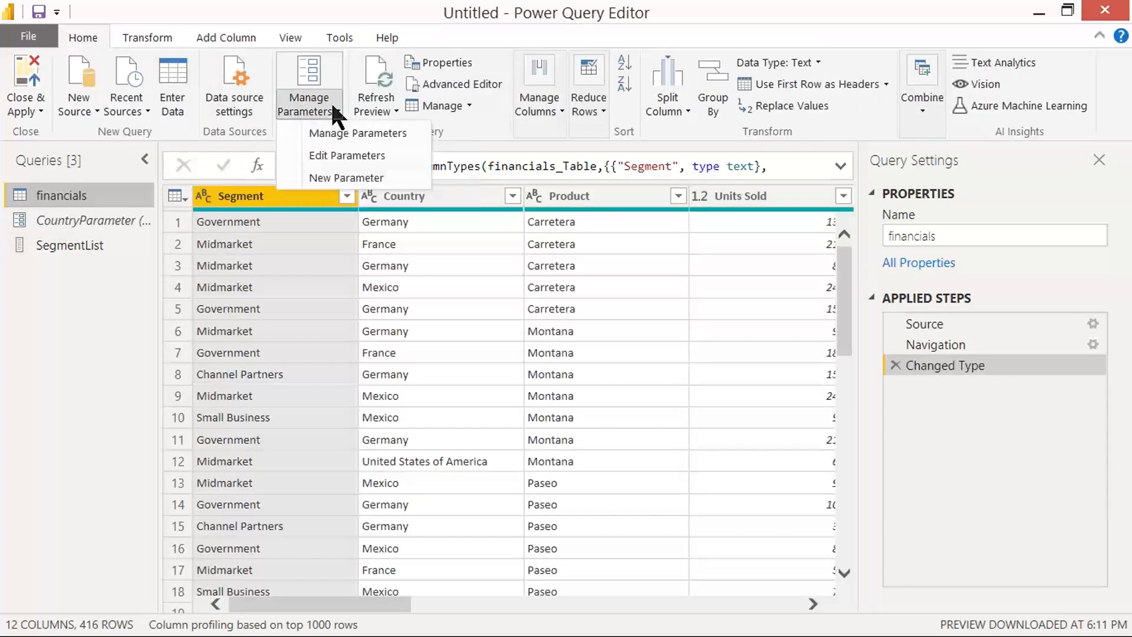
key("Print")
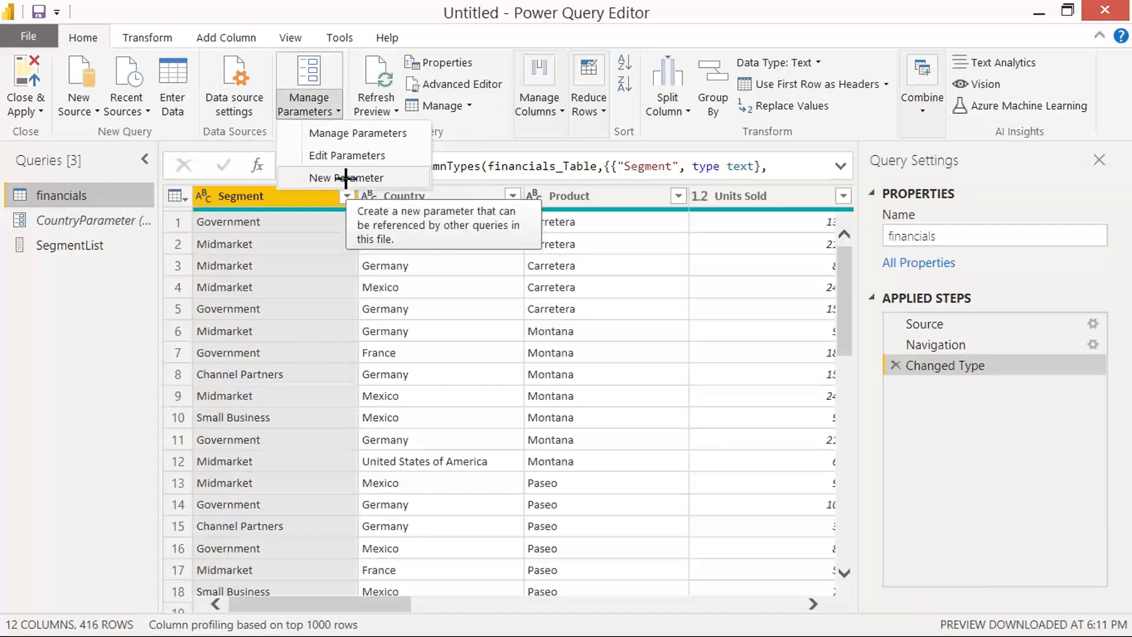
left_click_drag(30, 2, 1033, 436)
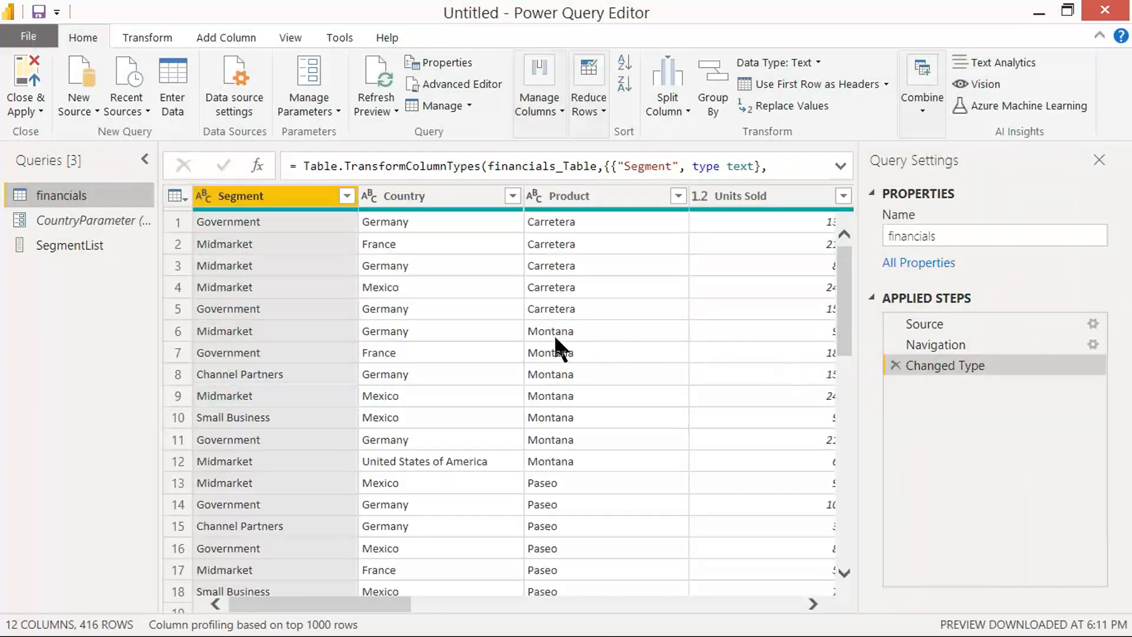
Step: Create a new parameter named SegmentParameter and move the Manage Parameters dialog aside
left_click(330, 108)
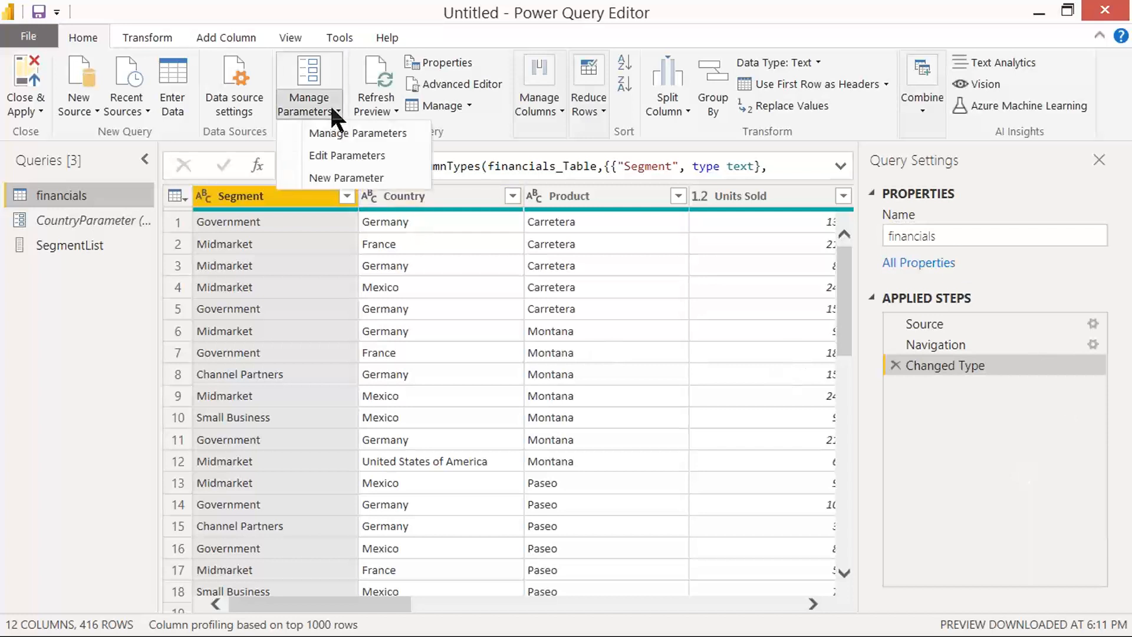
left_click(344, 170)
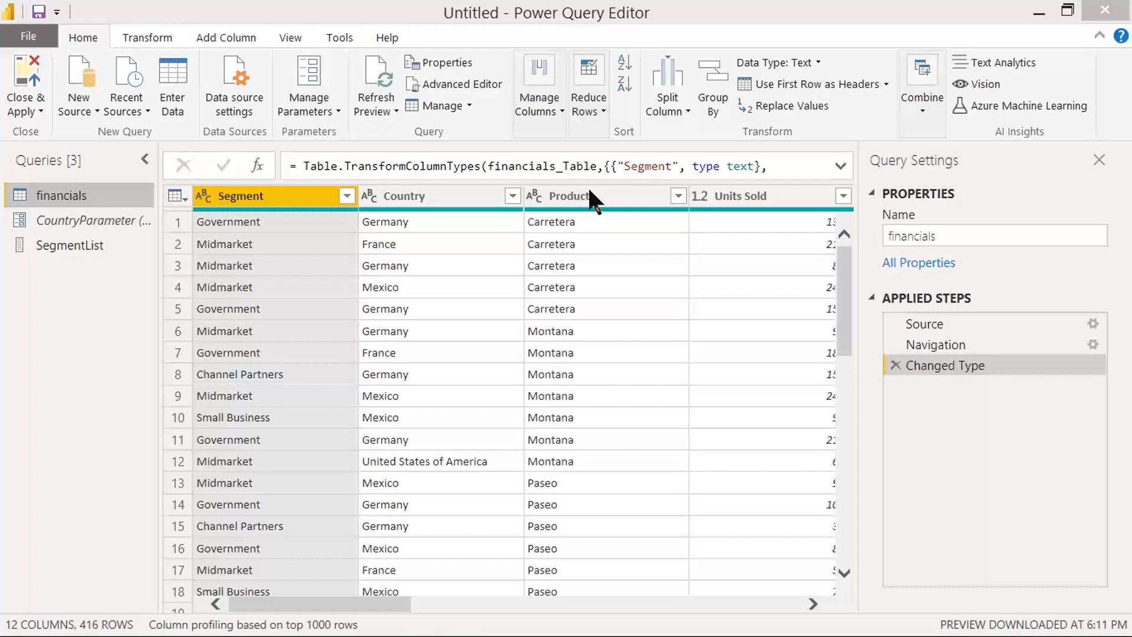
double_click(576, 94)
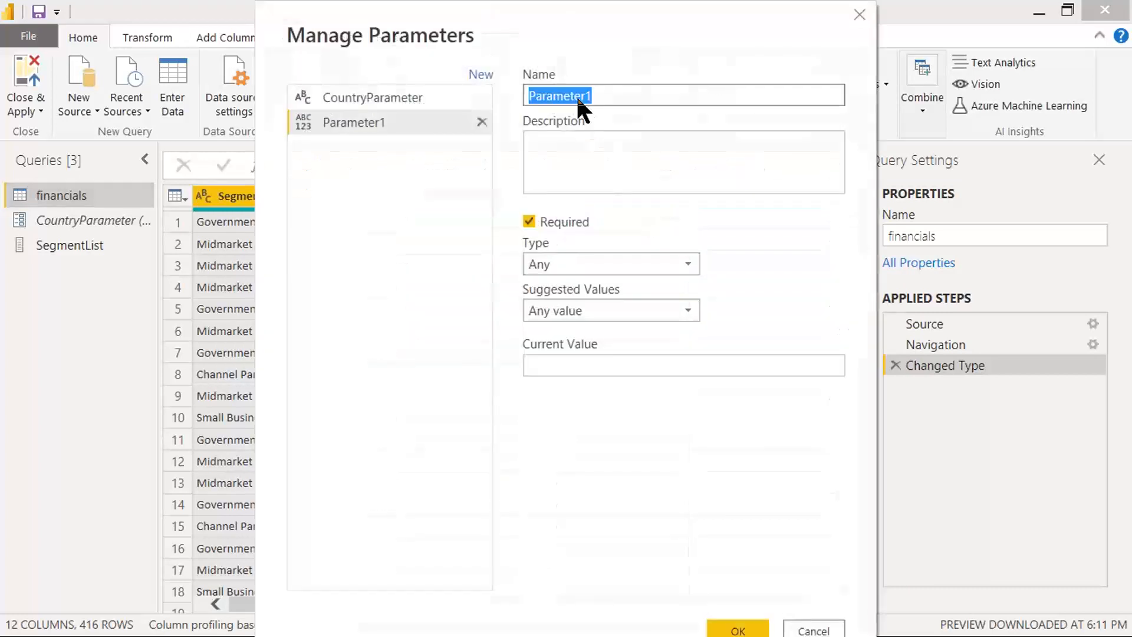
type("Segment")
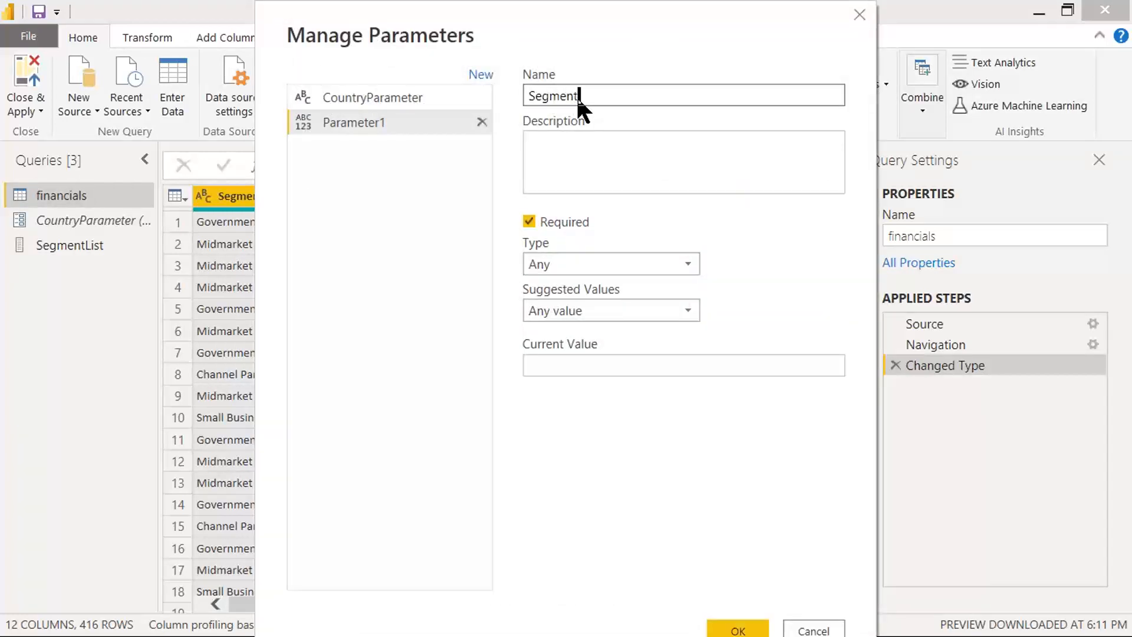
type("Parameter")
left_click_drag(322, 30, 399, 30)
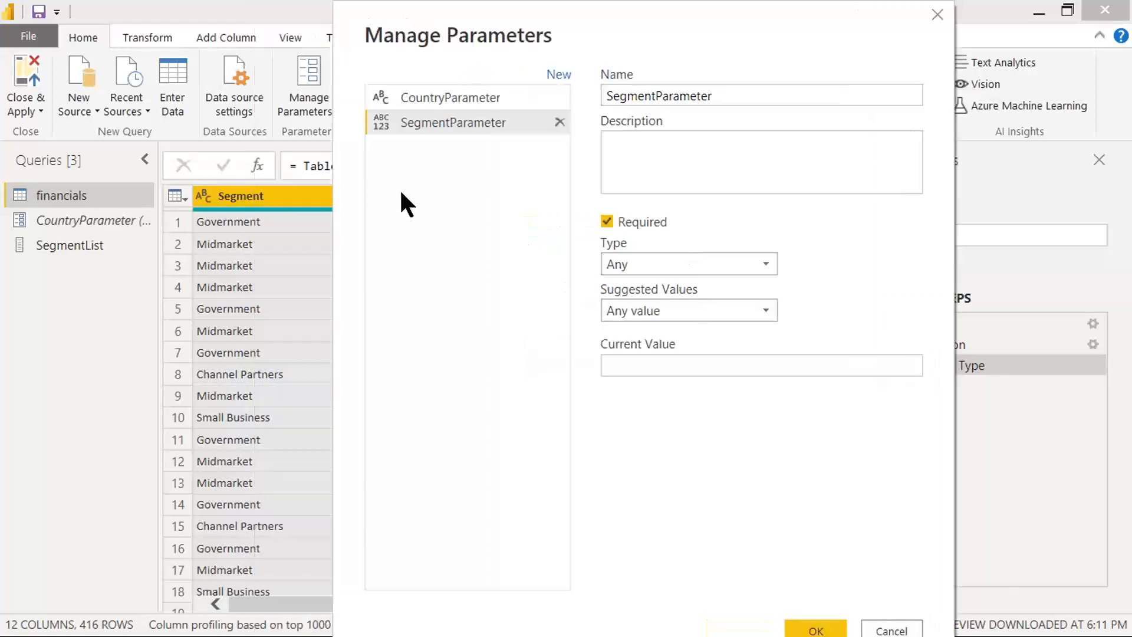
Step: Set SegmentParameter's suggested values to Query and choose SegmentList as the source query
left_click(617, 302)
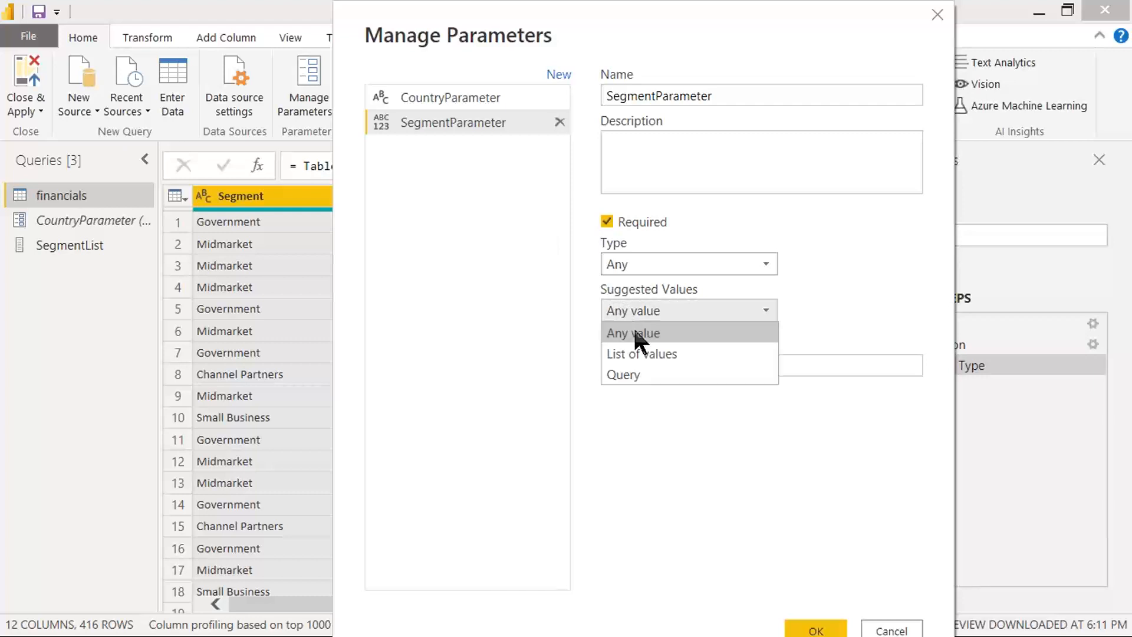
left_click(630, 373)
left_click(646, 356)
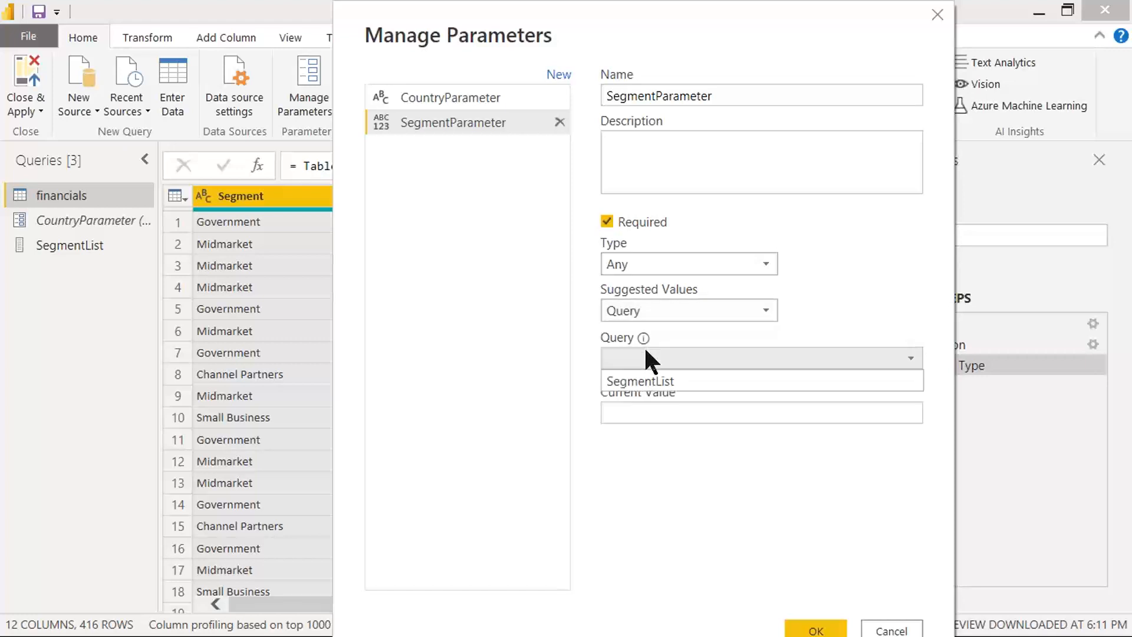
left_click(644, 383)
left_click(651, 414)
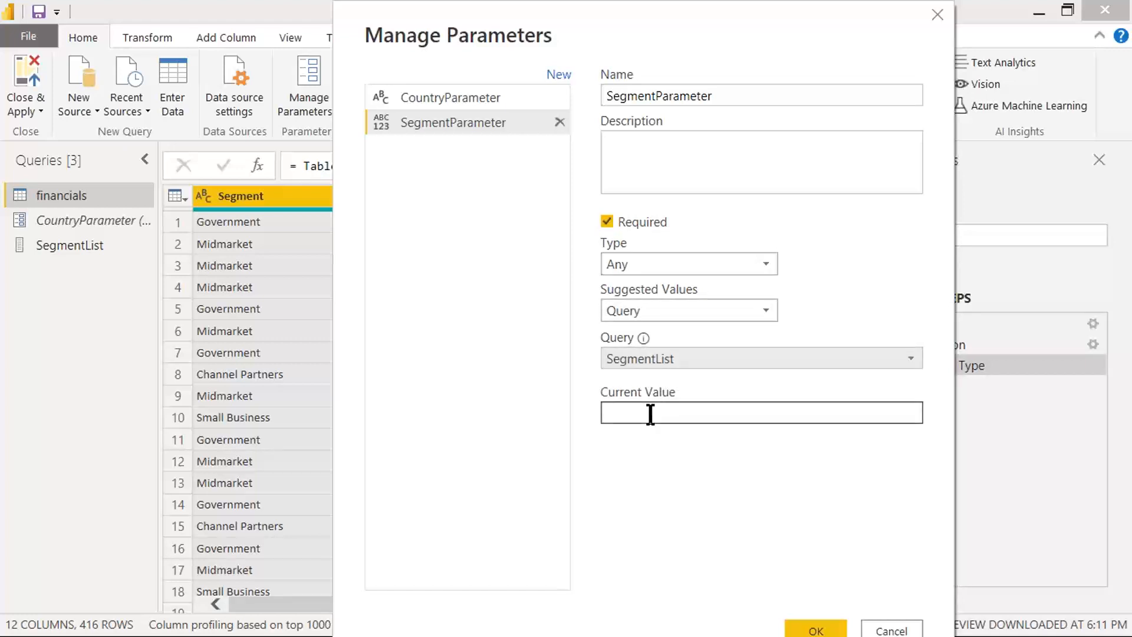
left_click(644, 358)
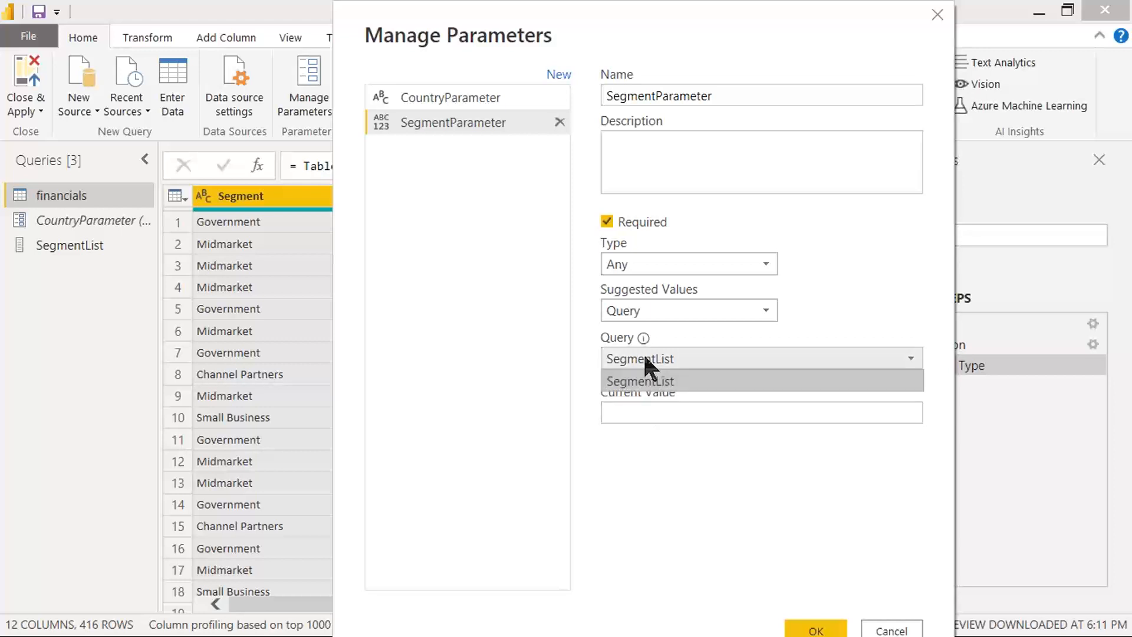
left_click(628, 381)
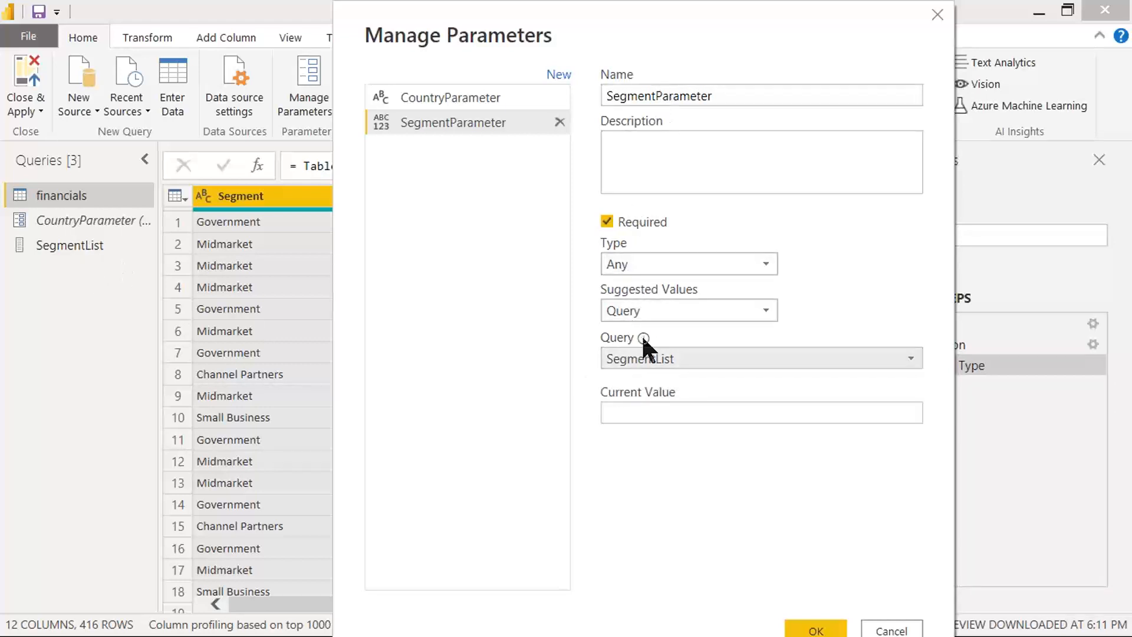
Step: Capture screenshots of the Query field's information hint and of SegmentParameter's settings with the current value empty
mouse_move(643, 339)
key("Print")
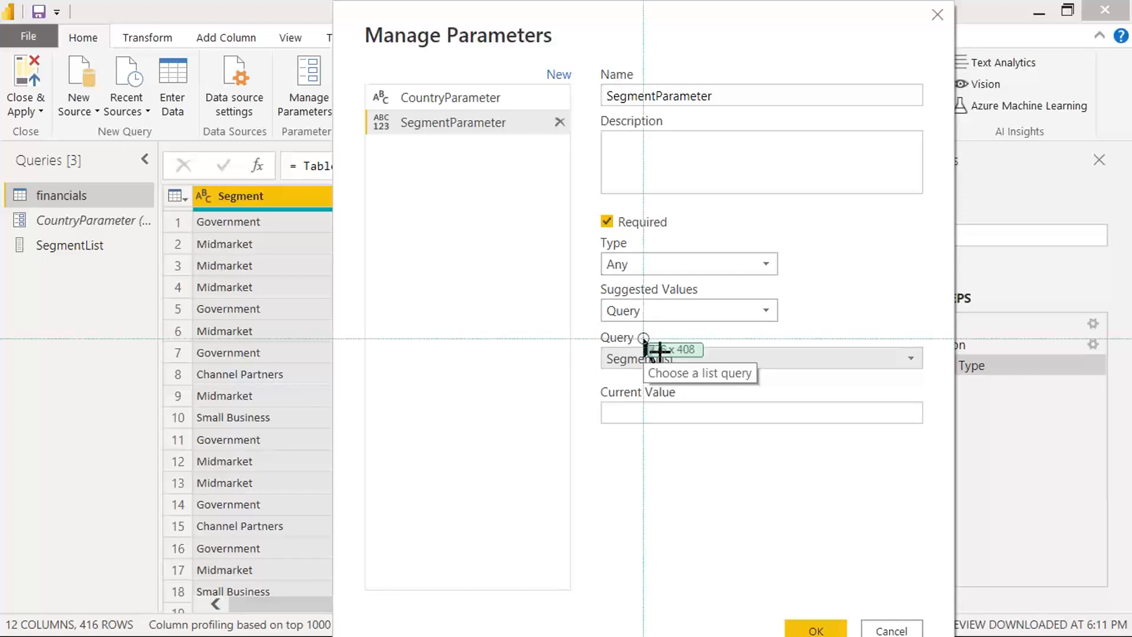
left_click_drag(713, 373, 757, 385)
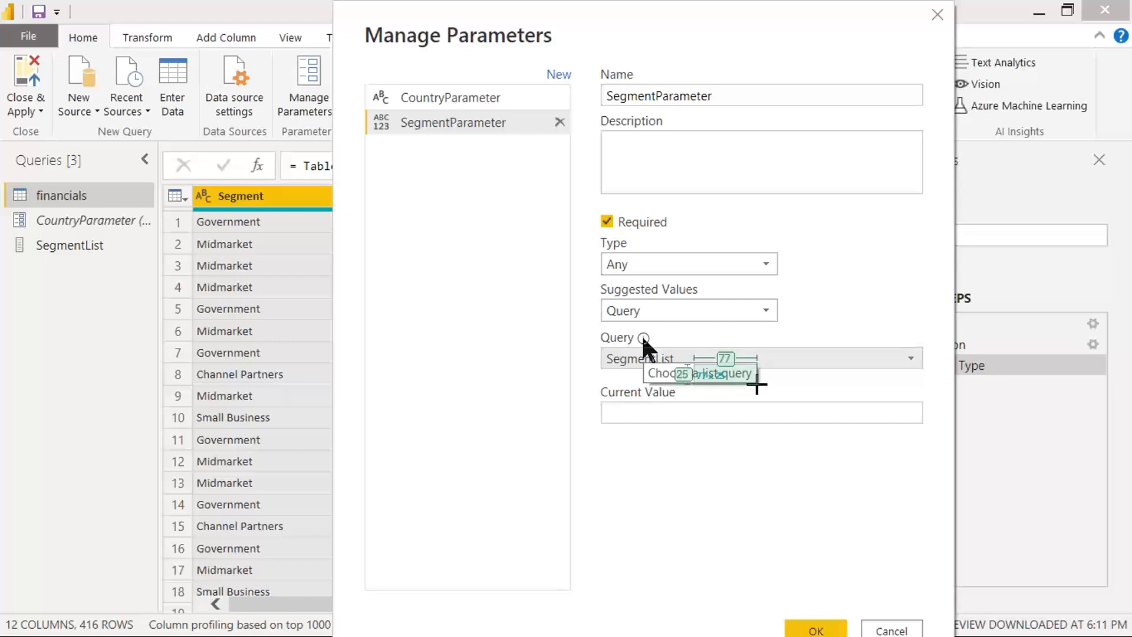
left_click(614, 96)
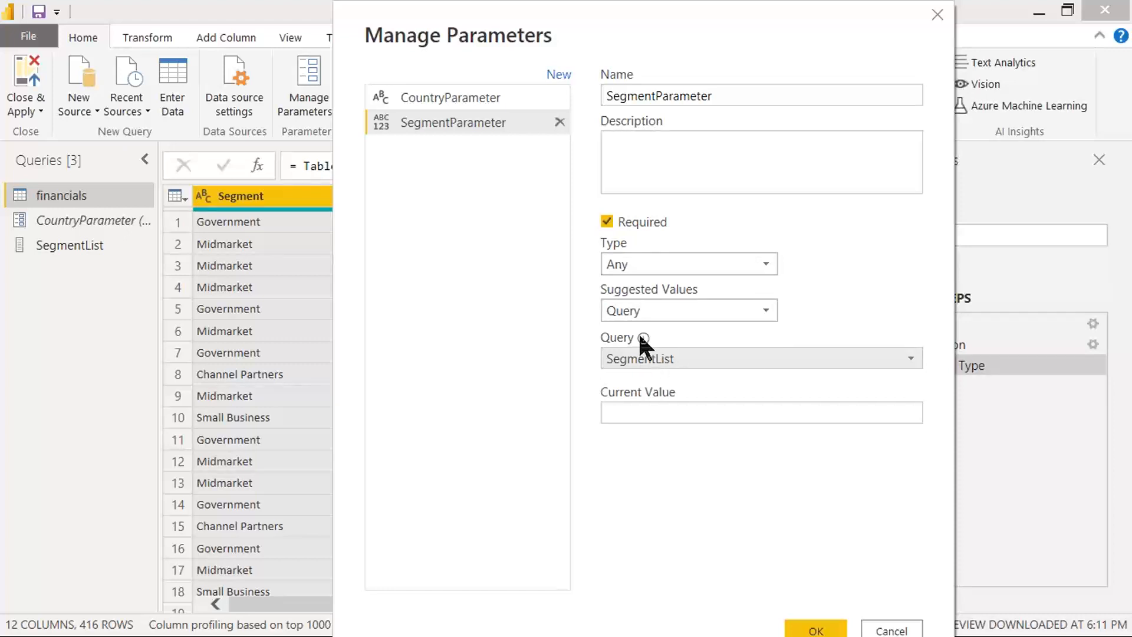
mouse_move(641, 339)
left_click(619, 412)
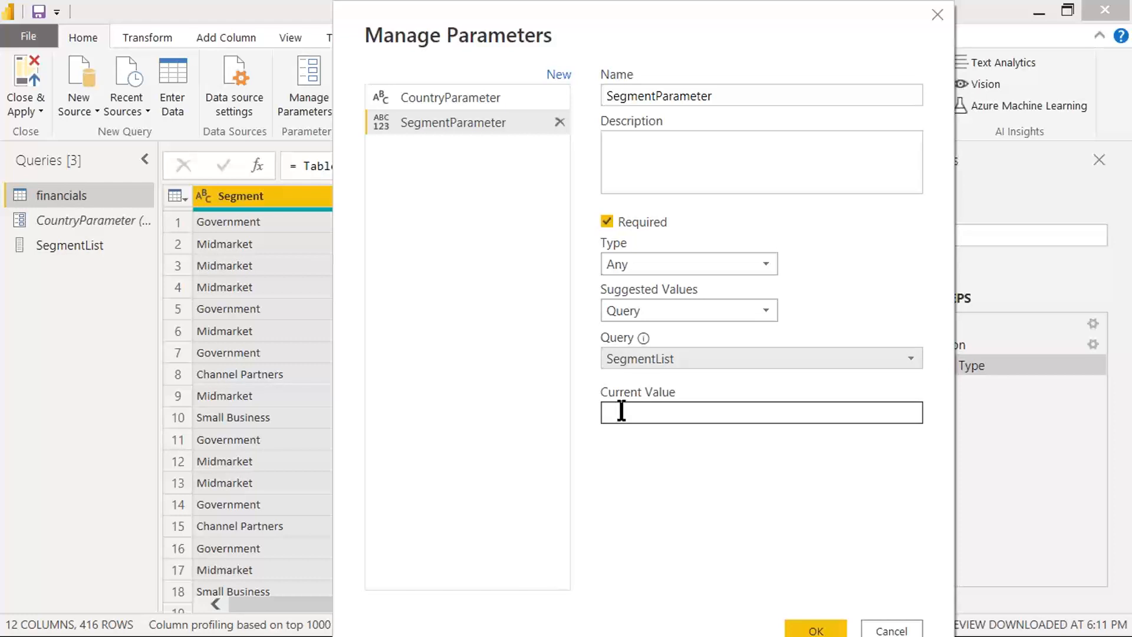
key("Print")
left_click_drag(1, 0, 954, 636)
Step: Set SegmentParameter's current value to Government, capture a screenshot of the completed settings, and confirm the parameter
left_click(651, 410)
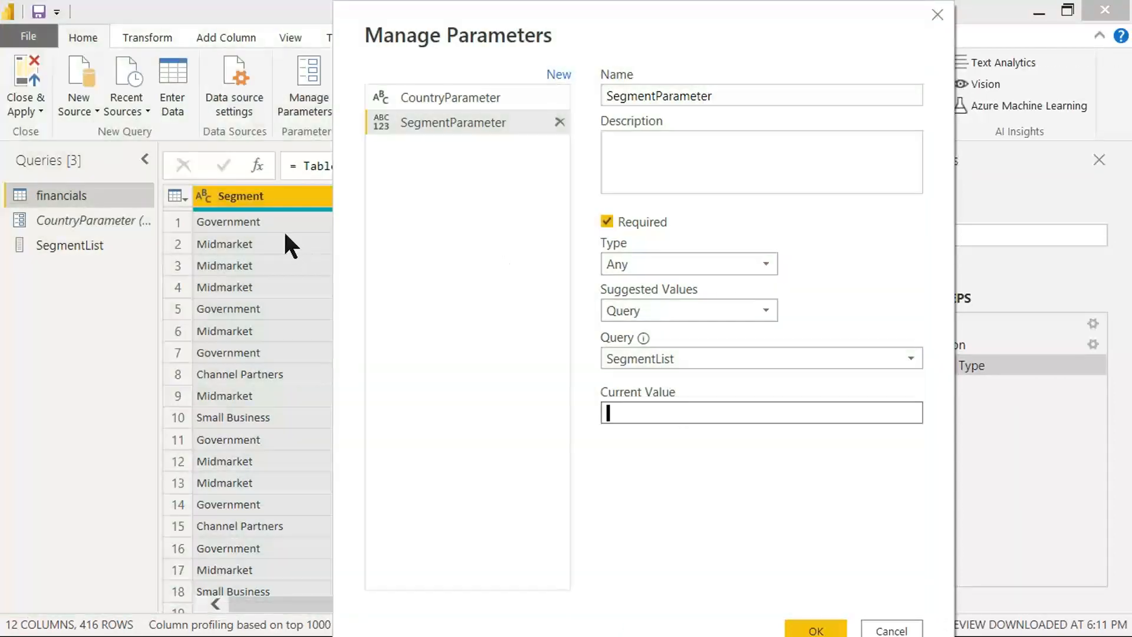
type("Government")
key("Print")
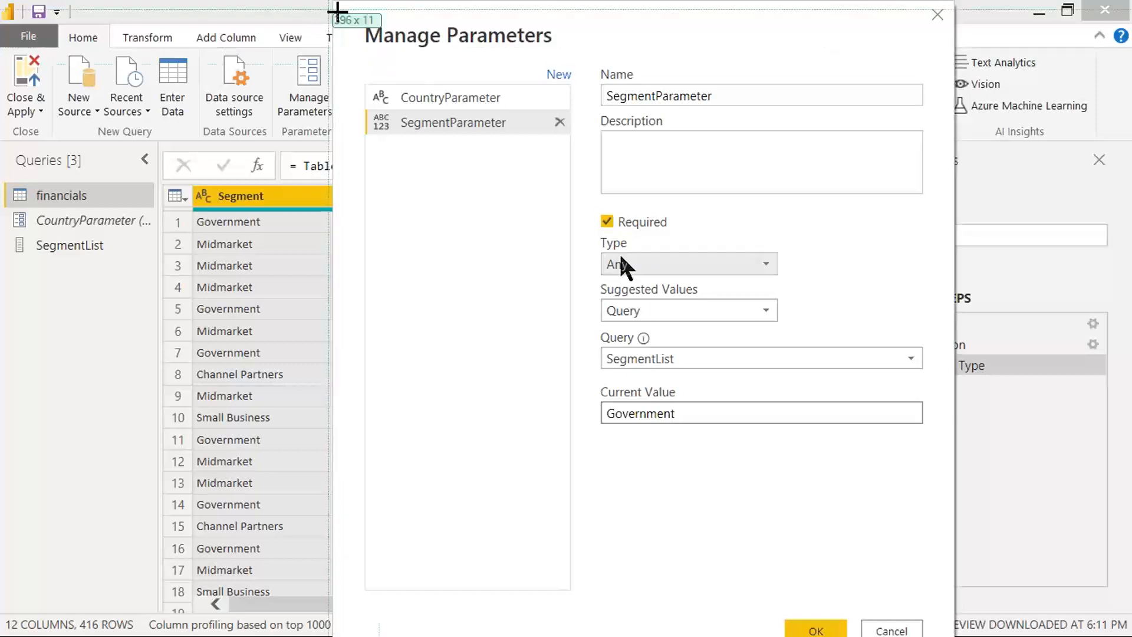
left_click_drag(337, 12, 888, 634)
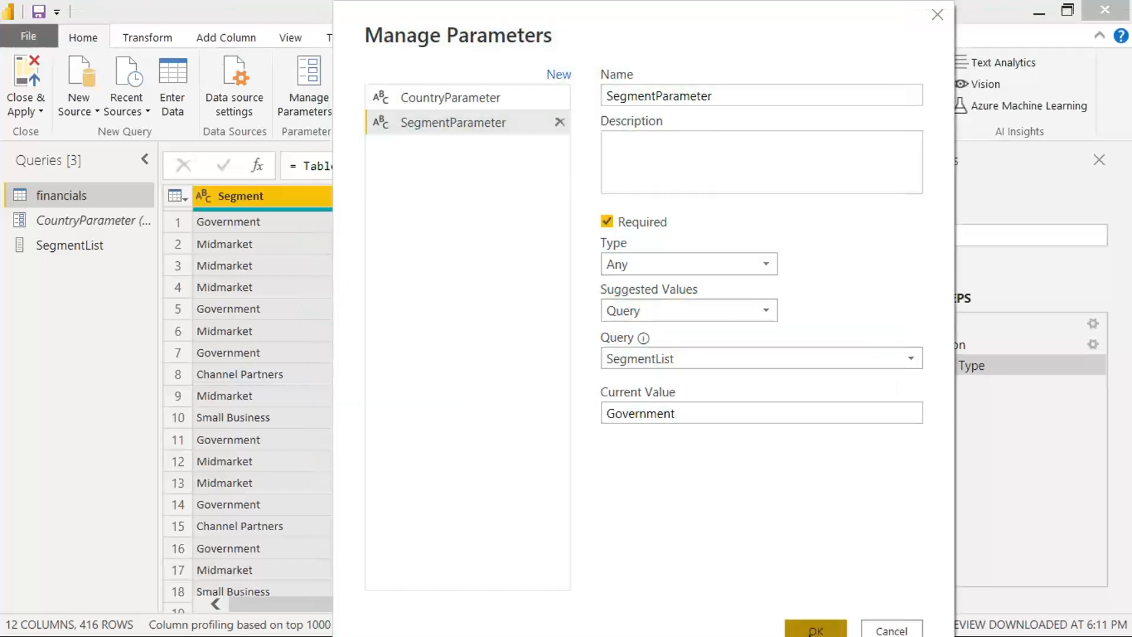
left_click(813, 629)
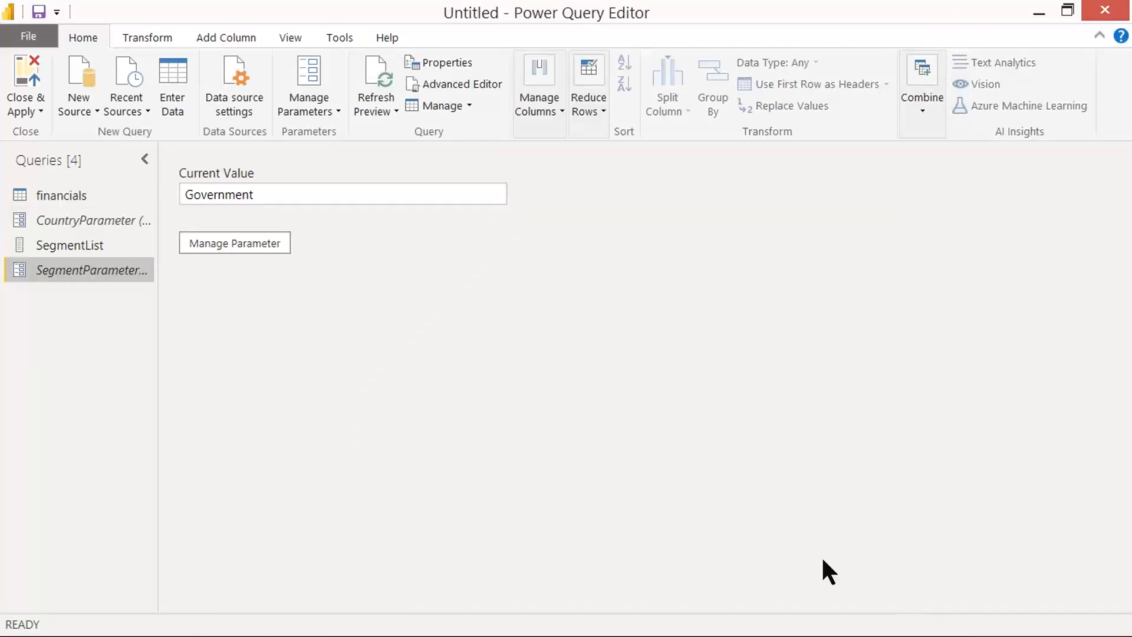
Step: Switch to the Power Query Level 3 notes in Word and make CONVERT TO LIST bold in step 3
key("alt+Tab")
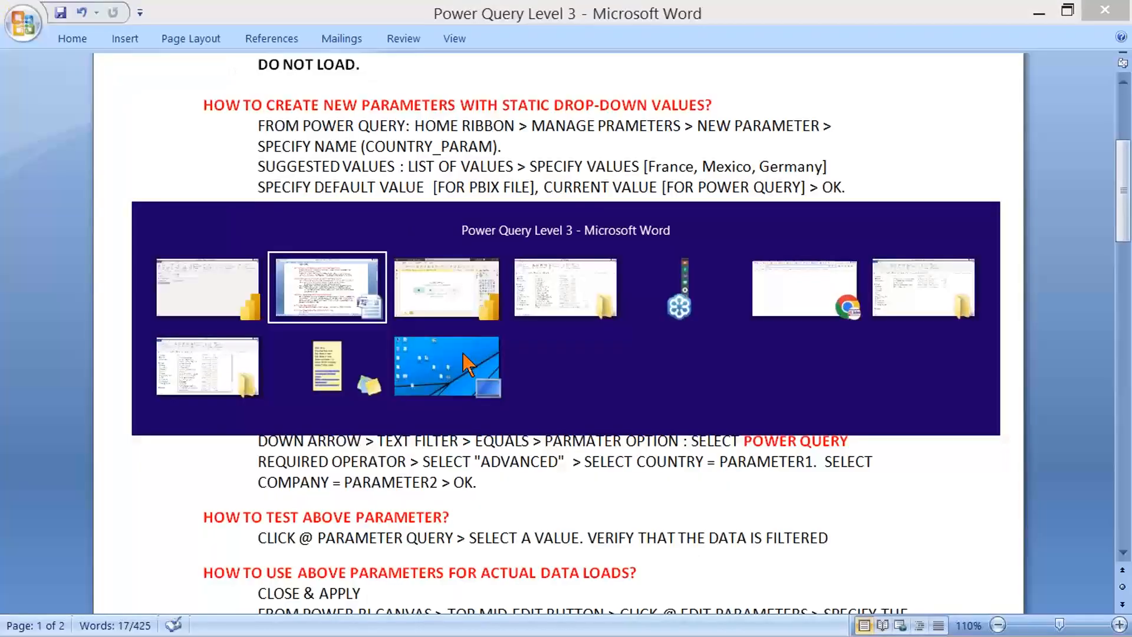
key("alt+Tab")
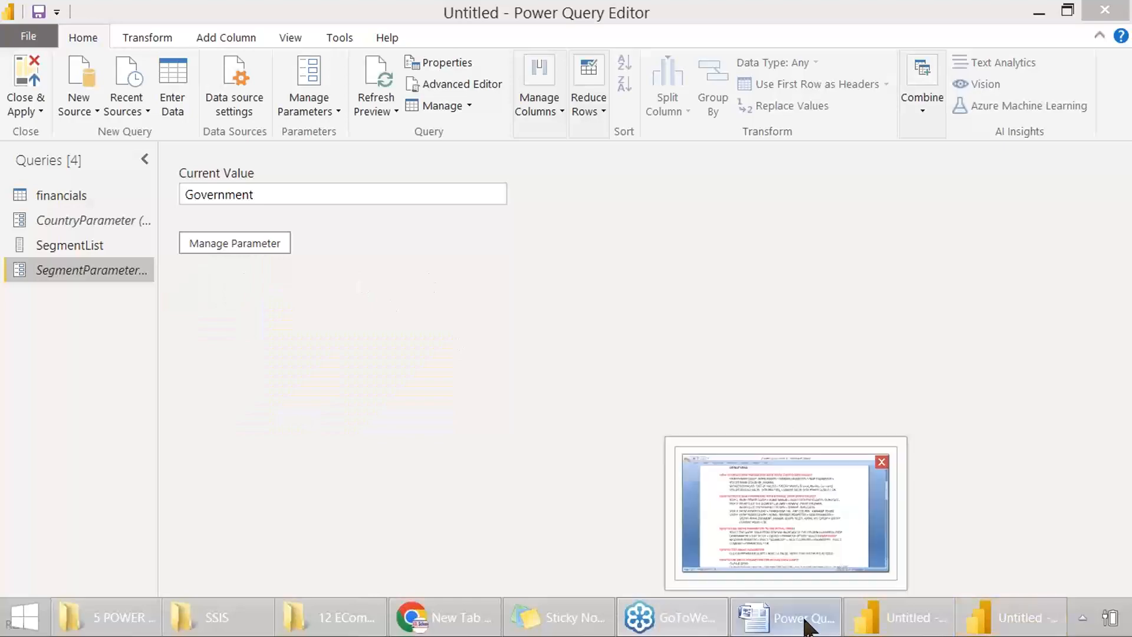
left_click(806, 618)
left_click_drag(309, 304, 837, 300)
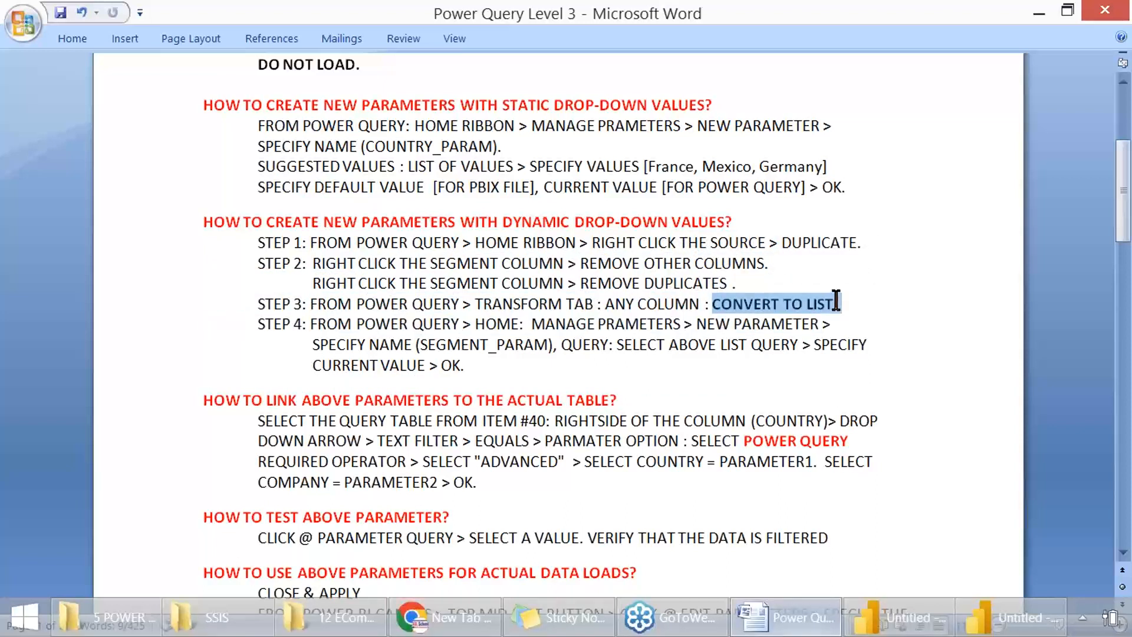
key("ctrl+b")
left_click(485, 325)
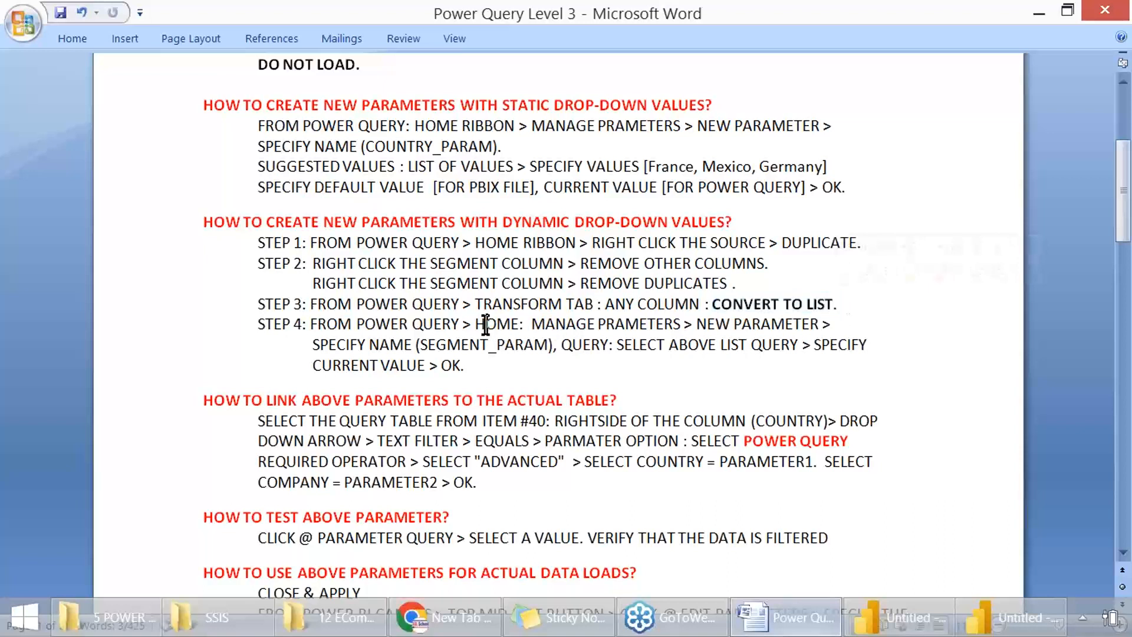
Step: Highlight the parameter names COUNTRY_PARAM and SEGMENT_PARAM in yellow in the notes
left_click_drag(485, 324, 802, 324)
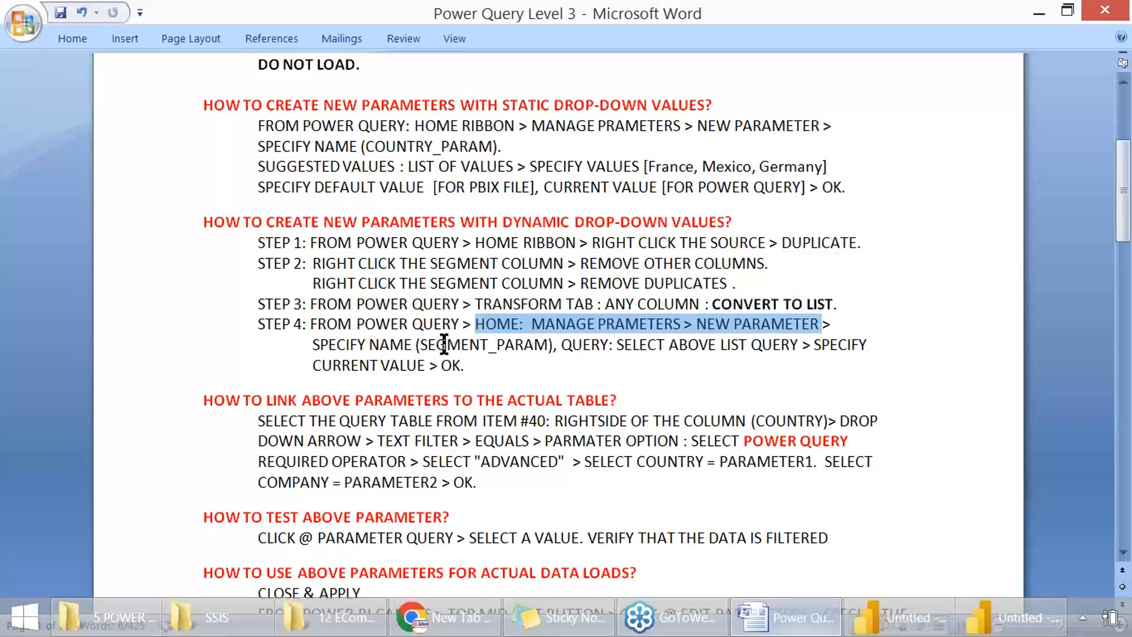
left_click_drag(444, 345, 543, 343)
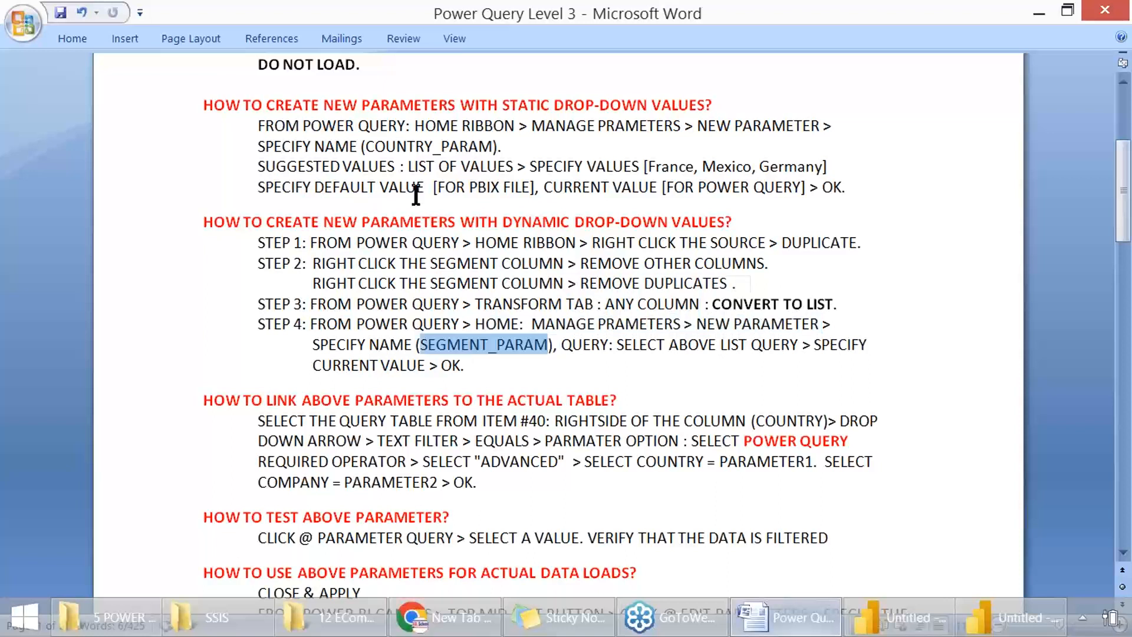
left_click_drag(367, 146, 488, 151)
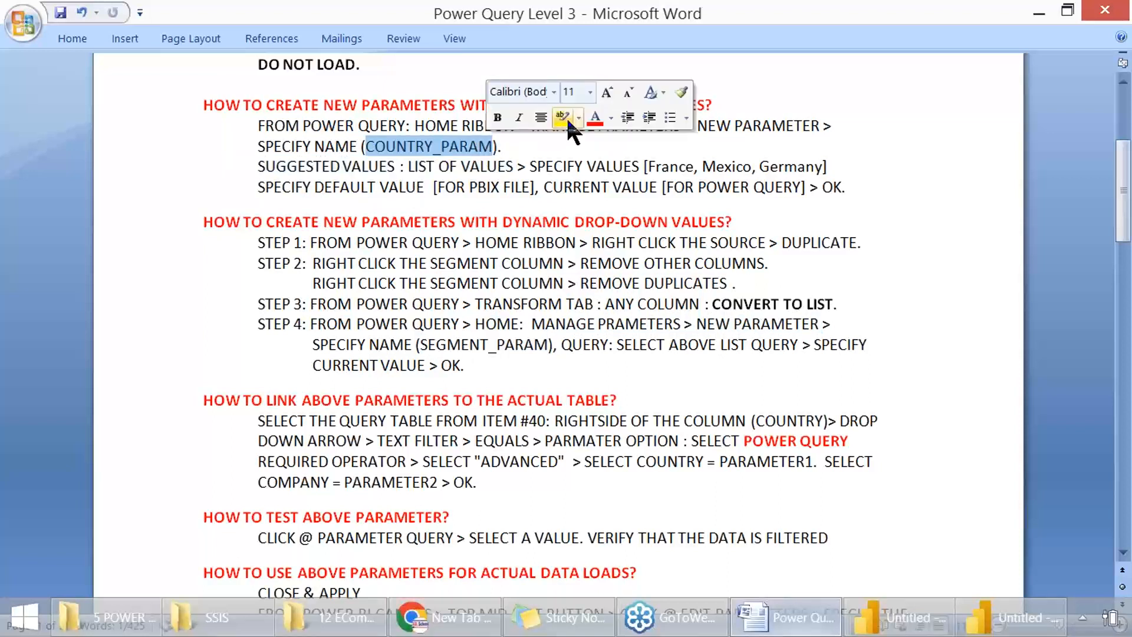
left_click(562, 117)
left_click_drag(444, 347, 549, 348)
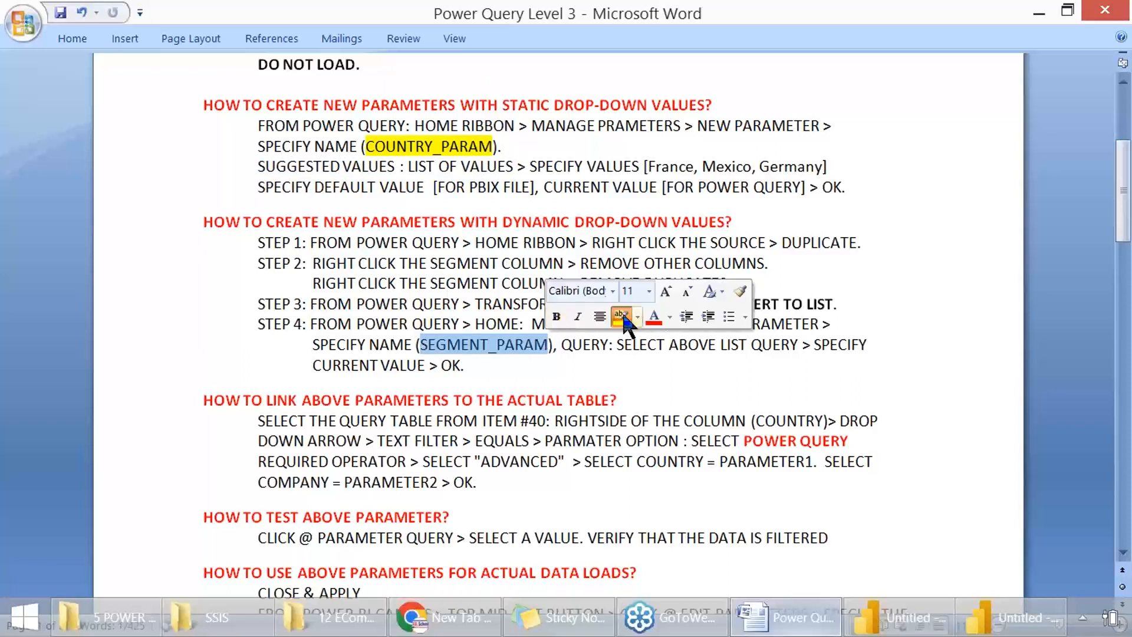
left_click(621, 313)
left_click(588, 388)
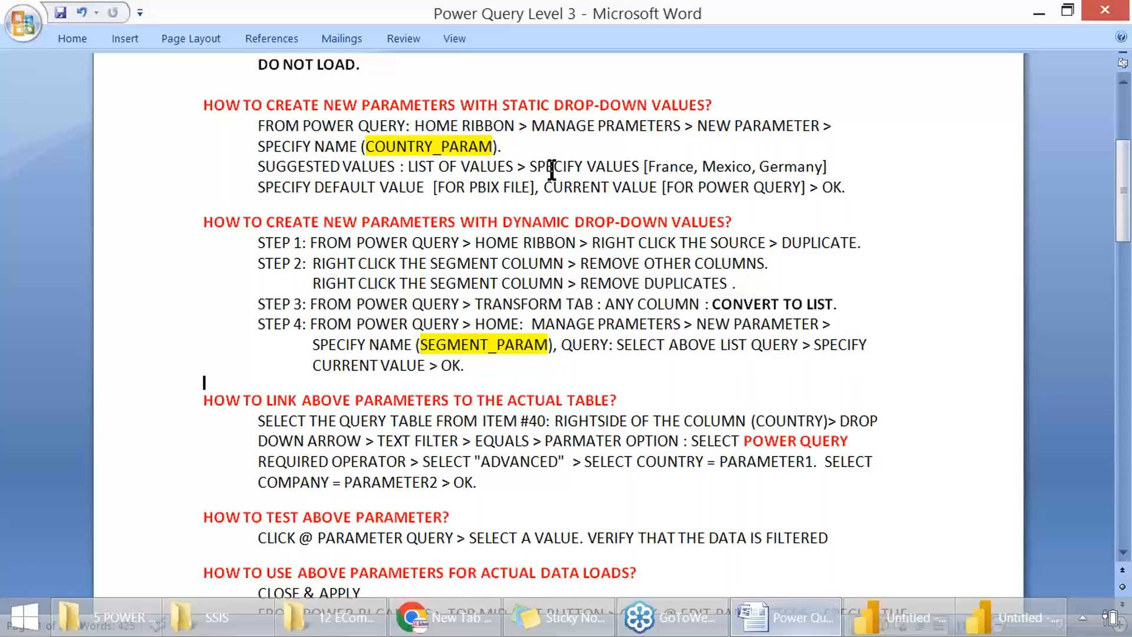
Step: Make LIST QUERY bold and italic in step 4 of the dynamic drop-down notes and save the document
left_click_drag(552, 170, 665, 192)
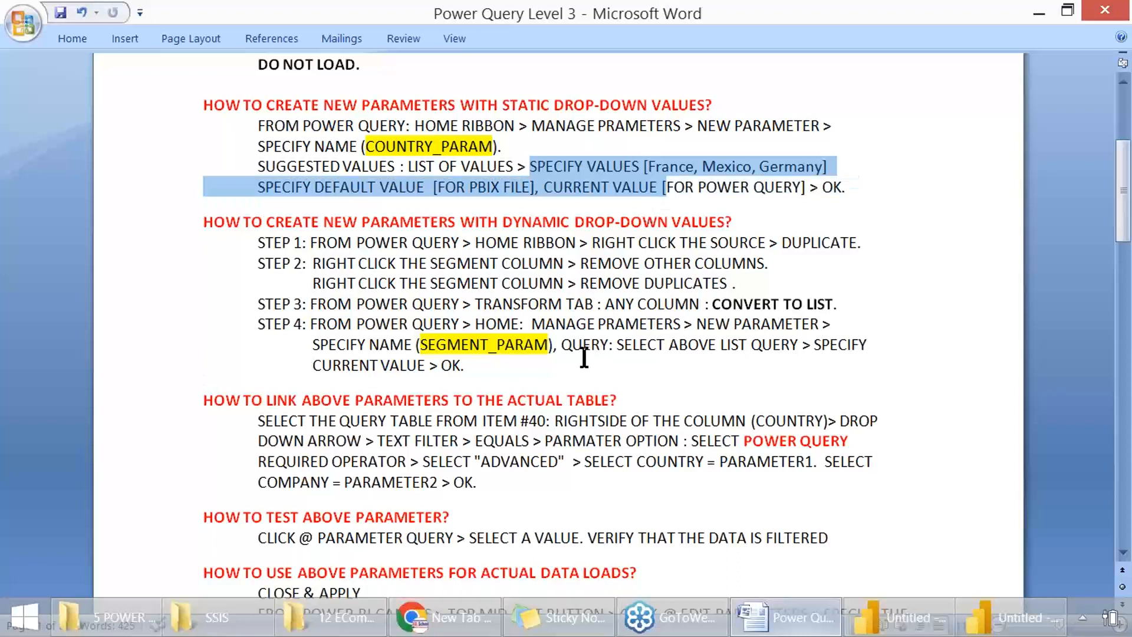
left_click_drag(609, 345, 794, 348)
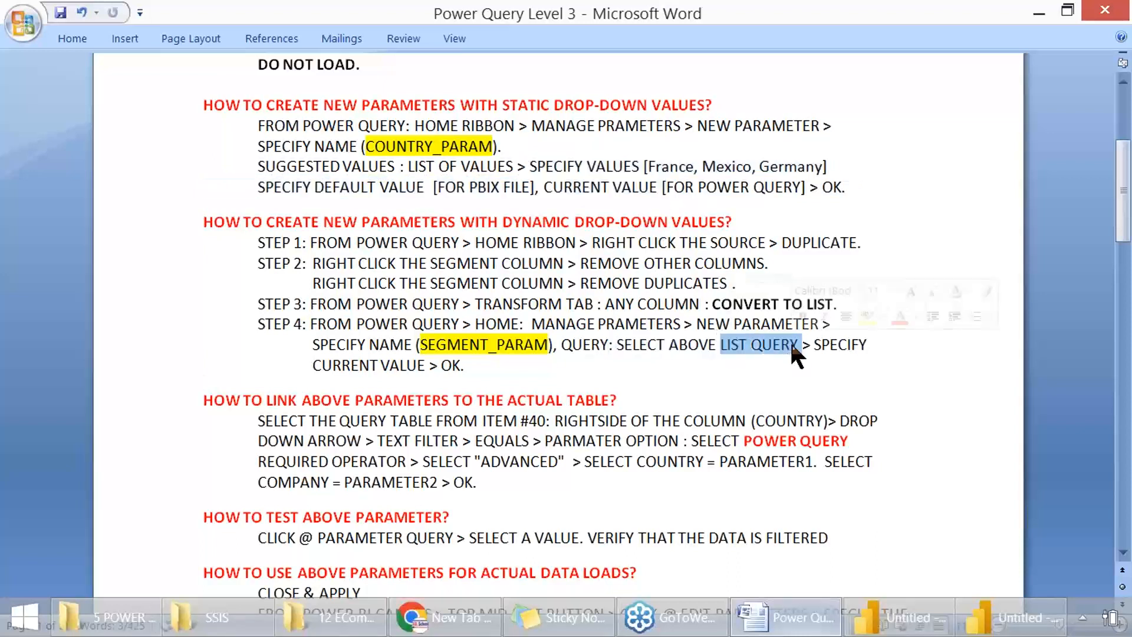
key("ctrl+b")
key("ctrl+i")
left_click(756, 378)
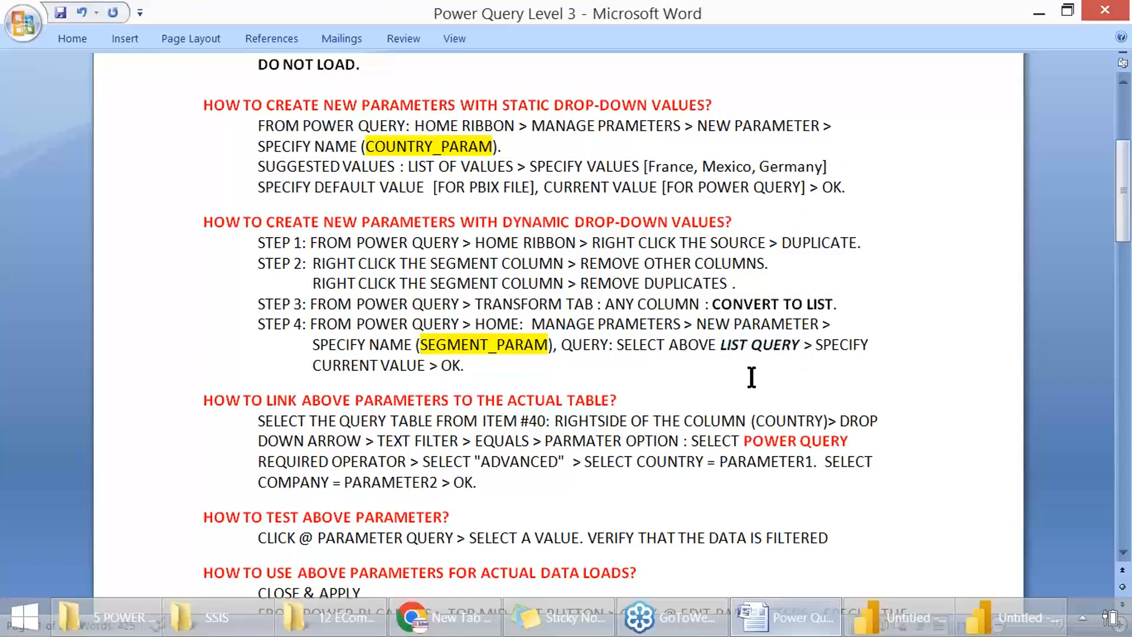
key("ctrl+s")
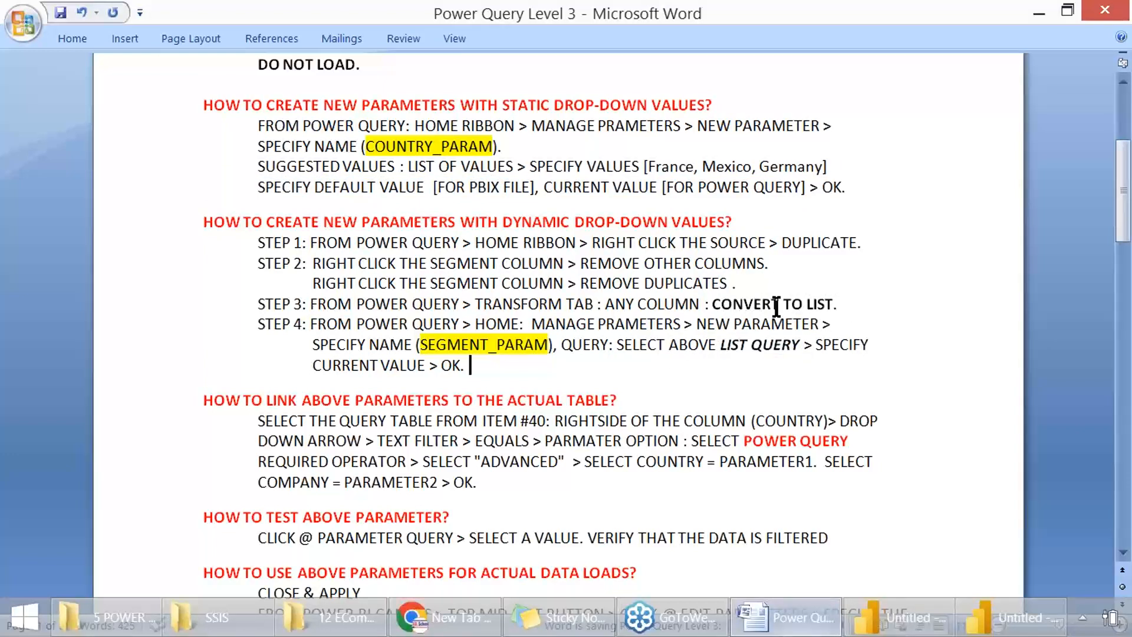
double_click(809, 305)
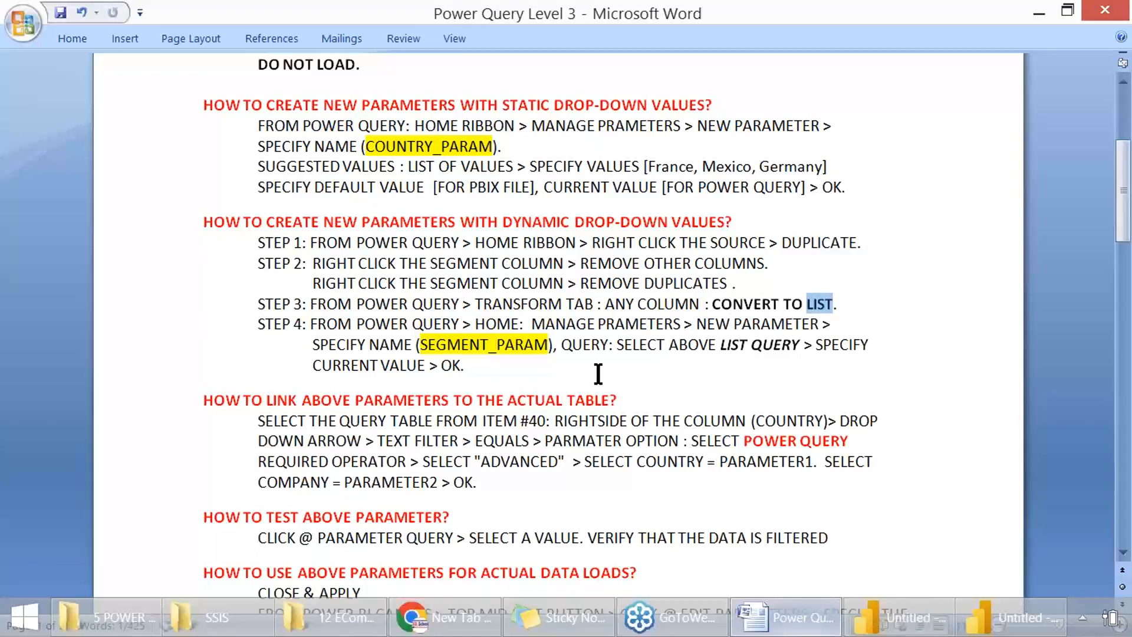
Step: Review the notes on static and dynamic drop-down parameters and the heading on linking the parameters to the actual table
key("ctrl+b")
left_click(509, 101)
left_click_drag(509, 102, 662, 104)
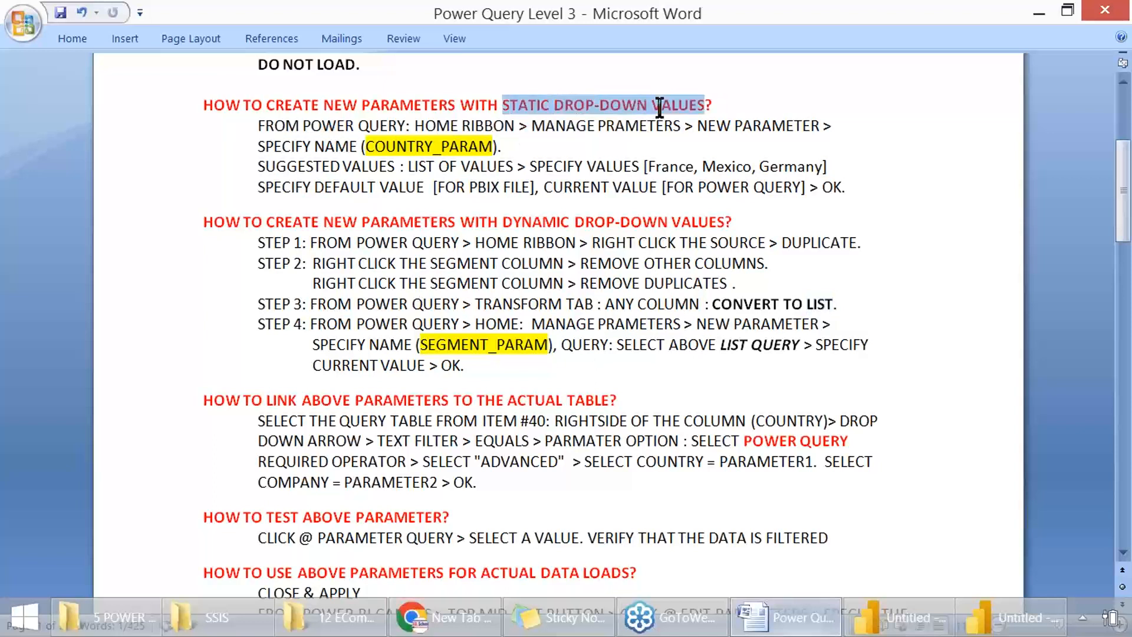
double_click(415, 144)
left_click_drag(504, 221, 707, 220)
left_click_drag(448, 346, 521, 335)
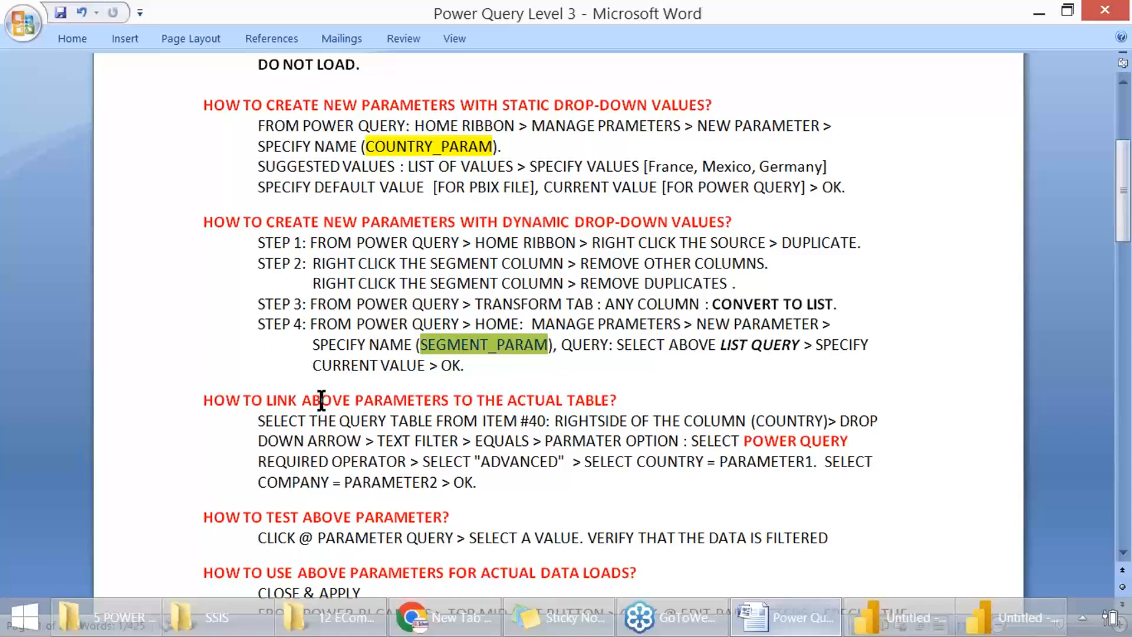
left_click_drag(321, 401, 426, 407)
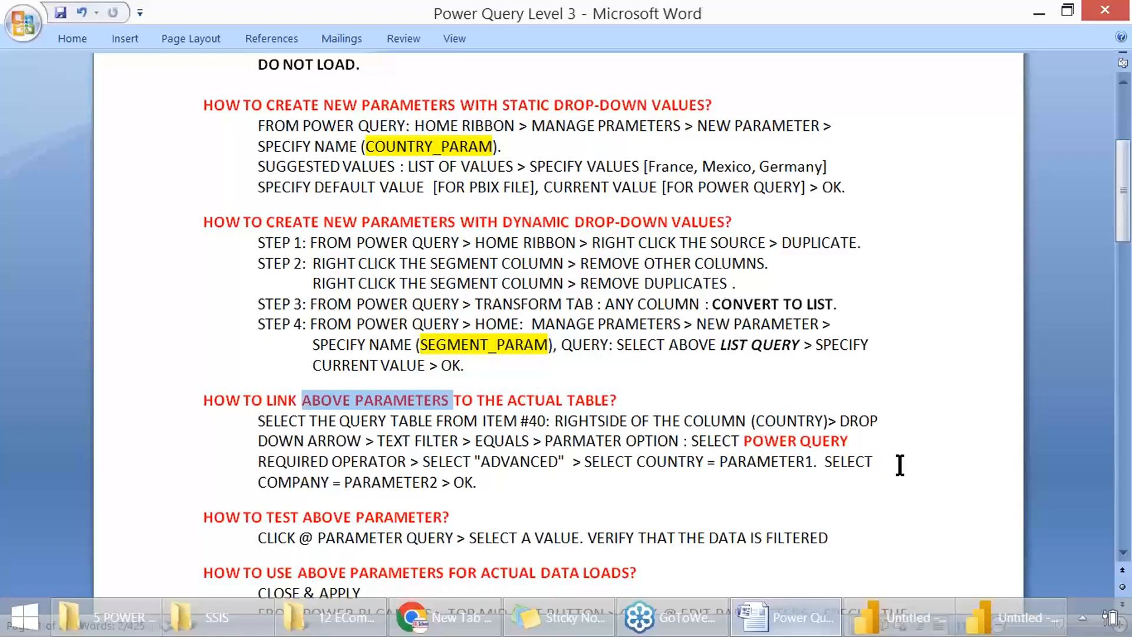
Step: Switch to Power Query Editor and check the current values of CountryParameter and SegmentParameter, including the country choices
left_click(1002, 617)
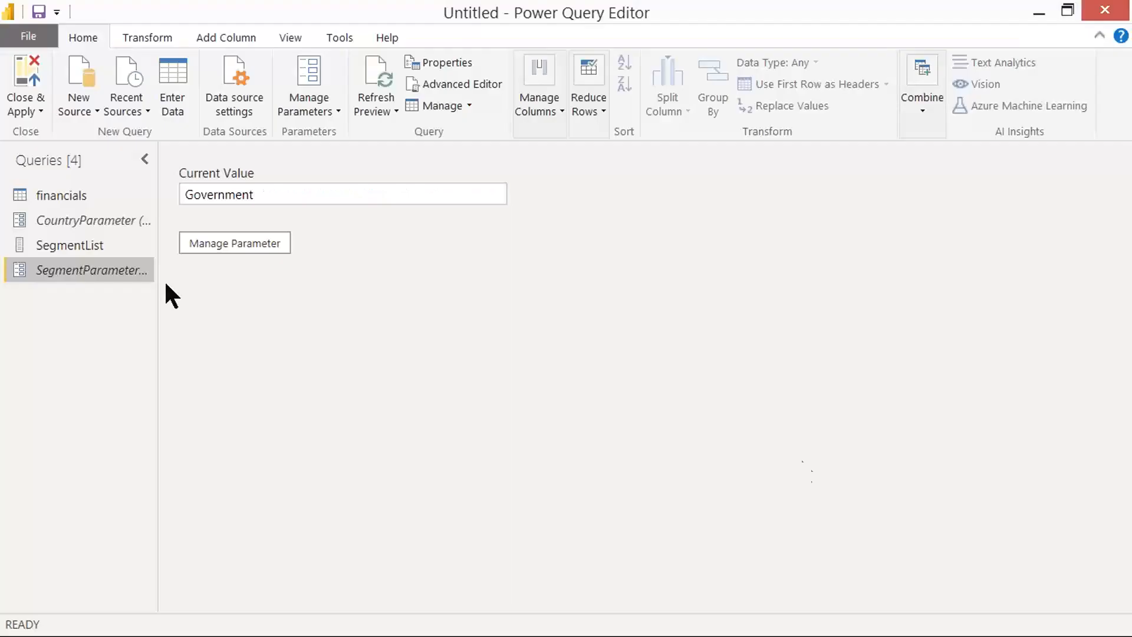
left_click(102, 227)
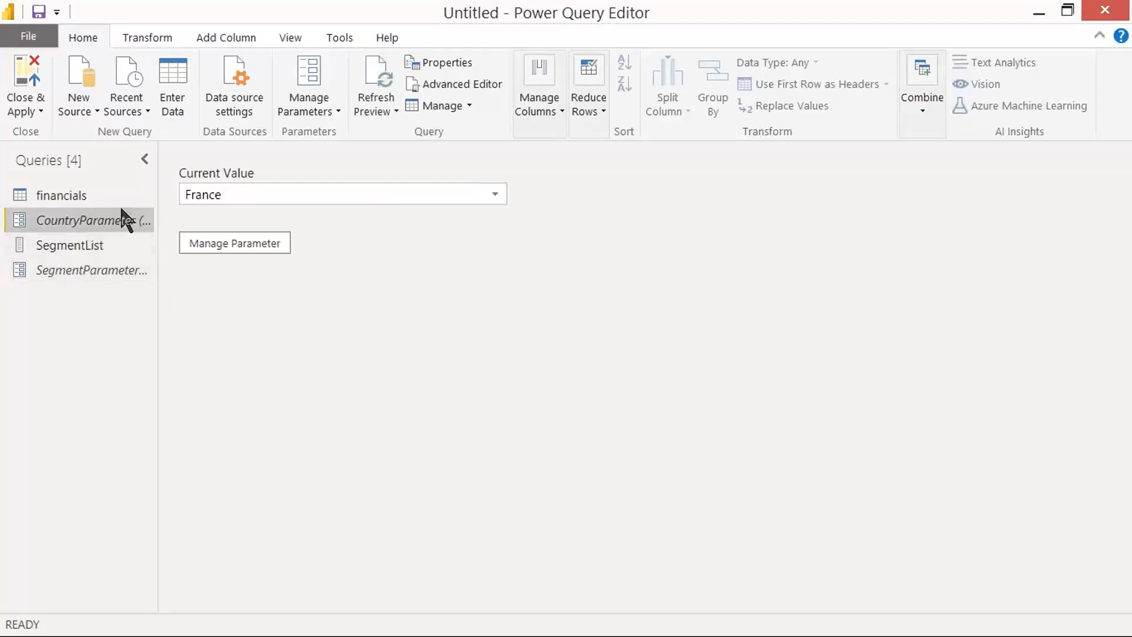
left_click(488, 193)
left_click(487, 193)
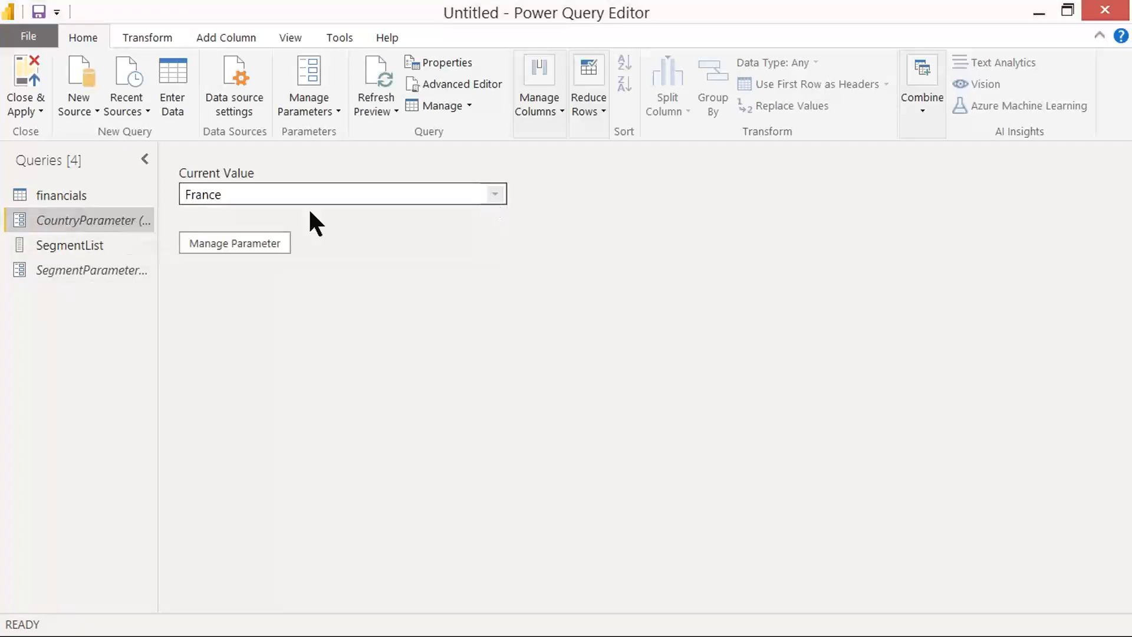
left_click(97, 268)
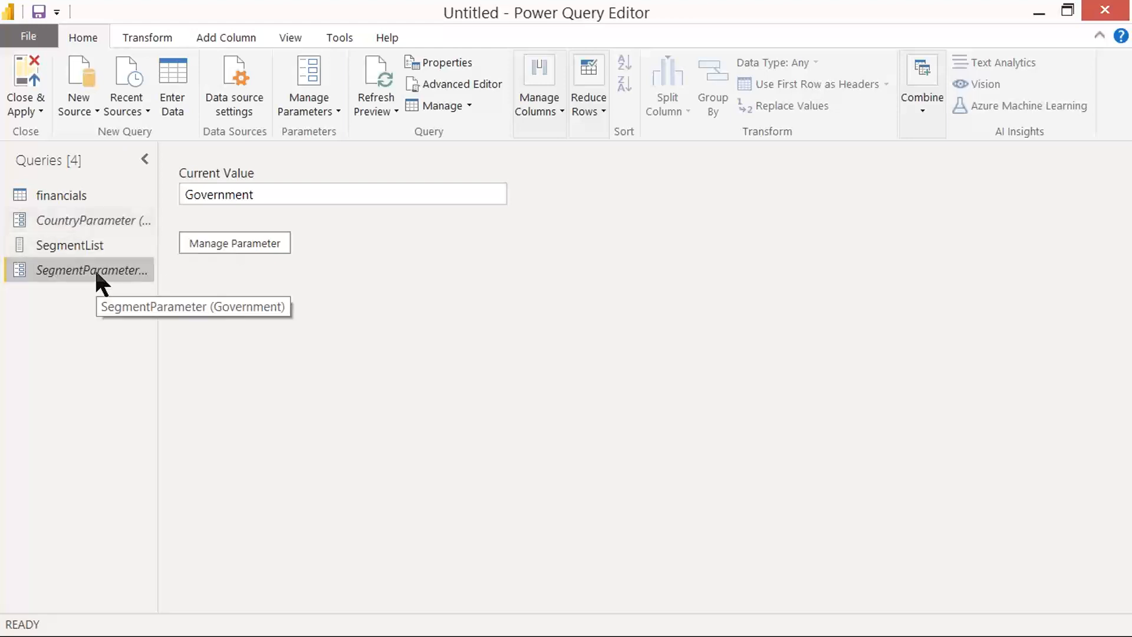
Step: Open the financials query and capture screenshots of its table and the Segment column's text filter options
left_click(62, 188)
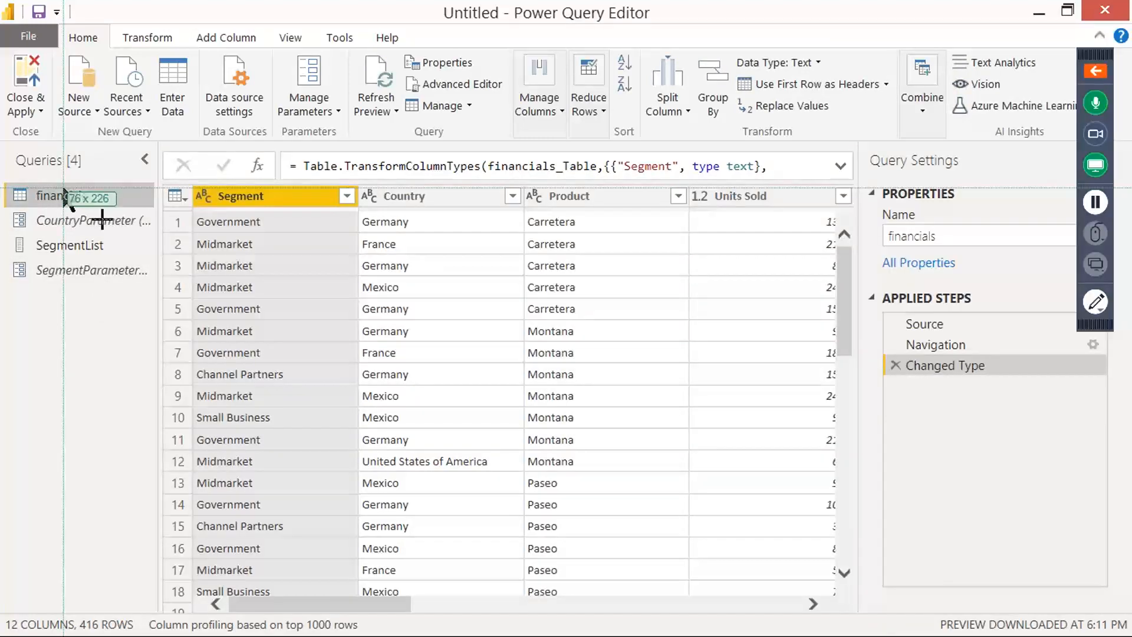
left_click_drag(2, 11, 984, 444)
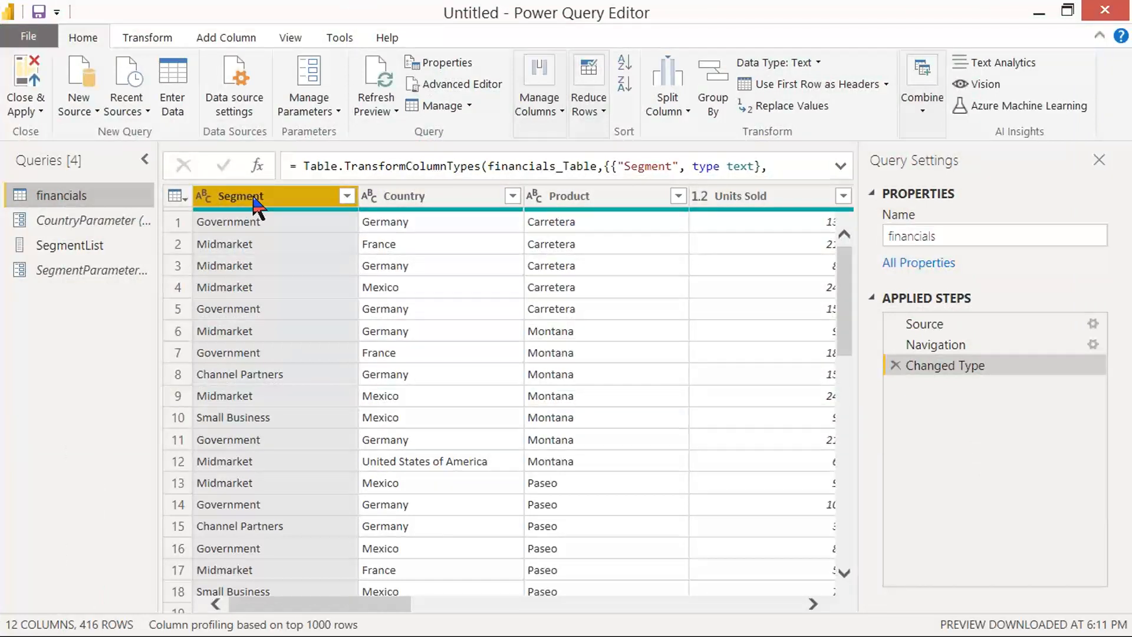
left_click(347, 196)
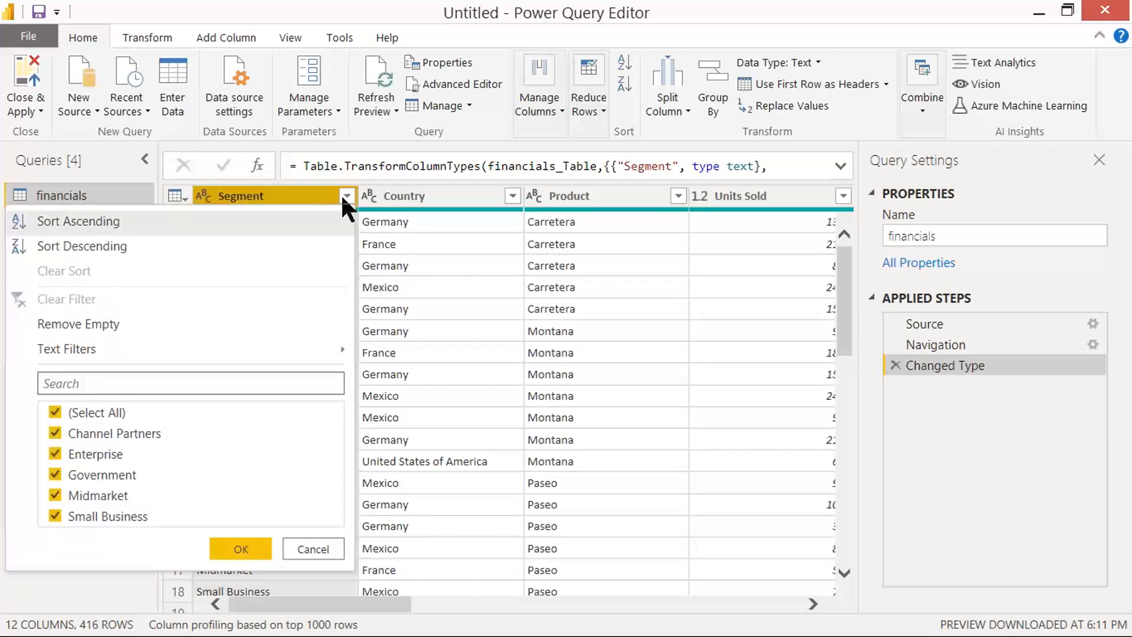
mouse_move(345, 350)
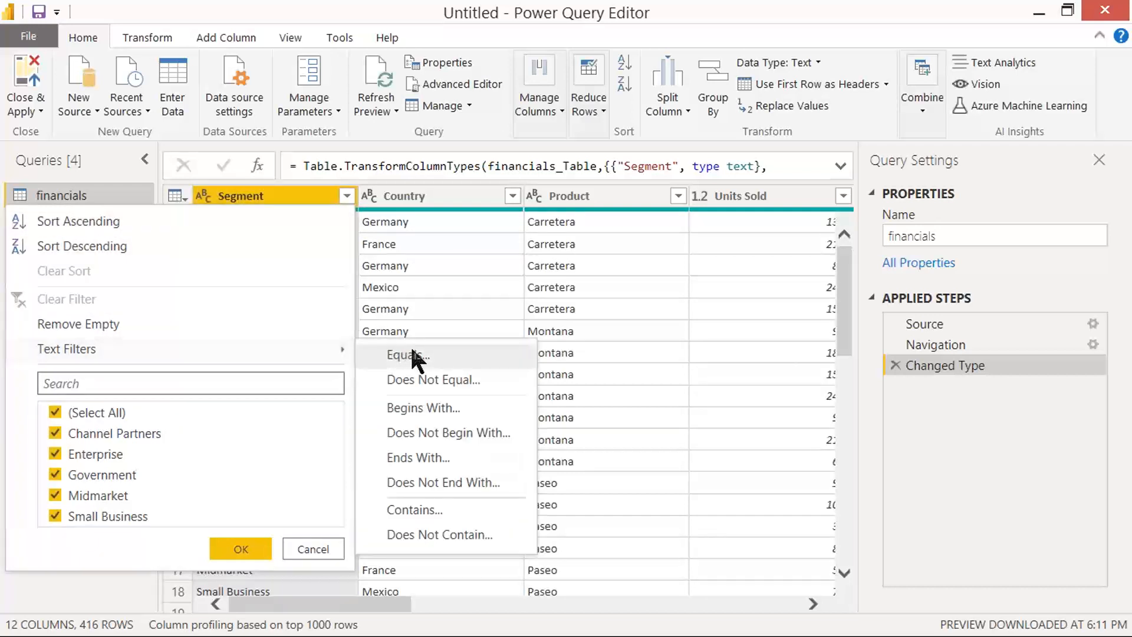
key("Print")
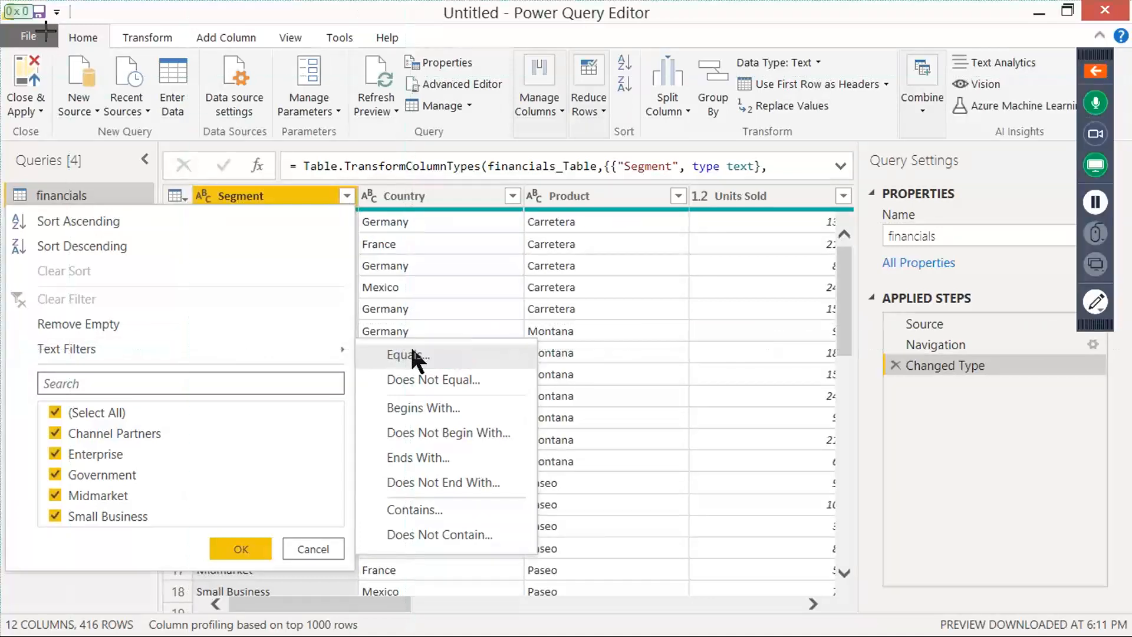
left_click_drag(0, 0, 673, 523)
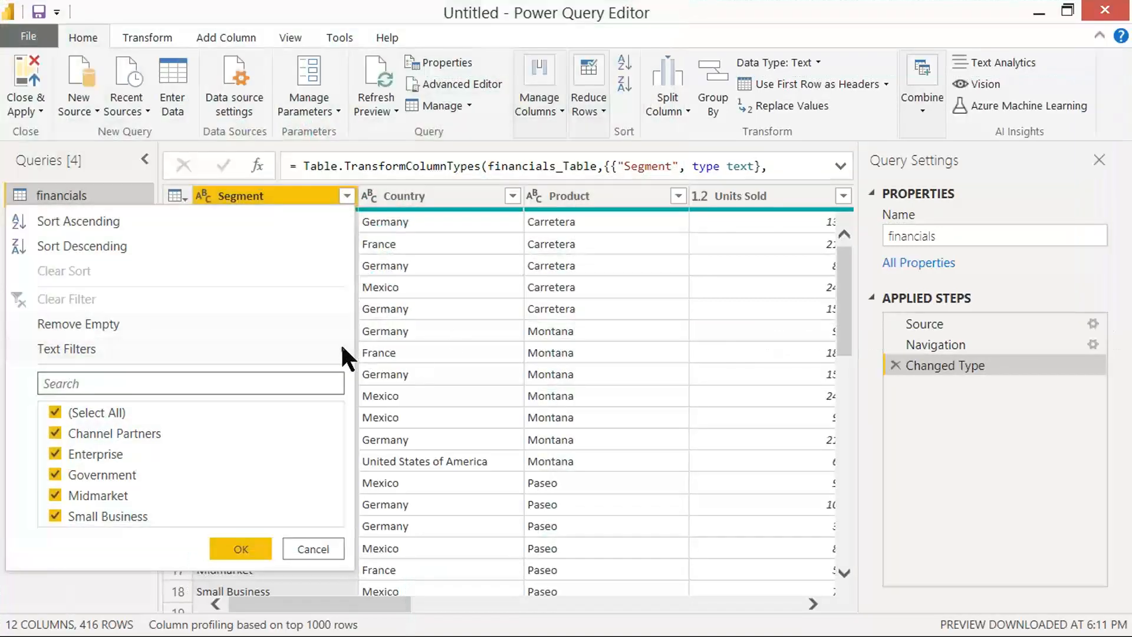
Step: Start an Equals text filter on the Segment column, switch it to Advanced, and capture a screenshot of the filter settings
mouse_move(347, 354)
left_click(412, 356)
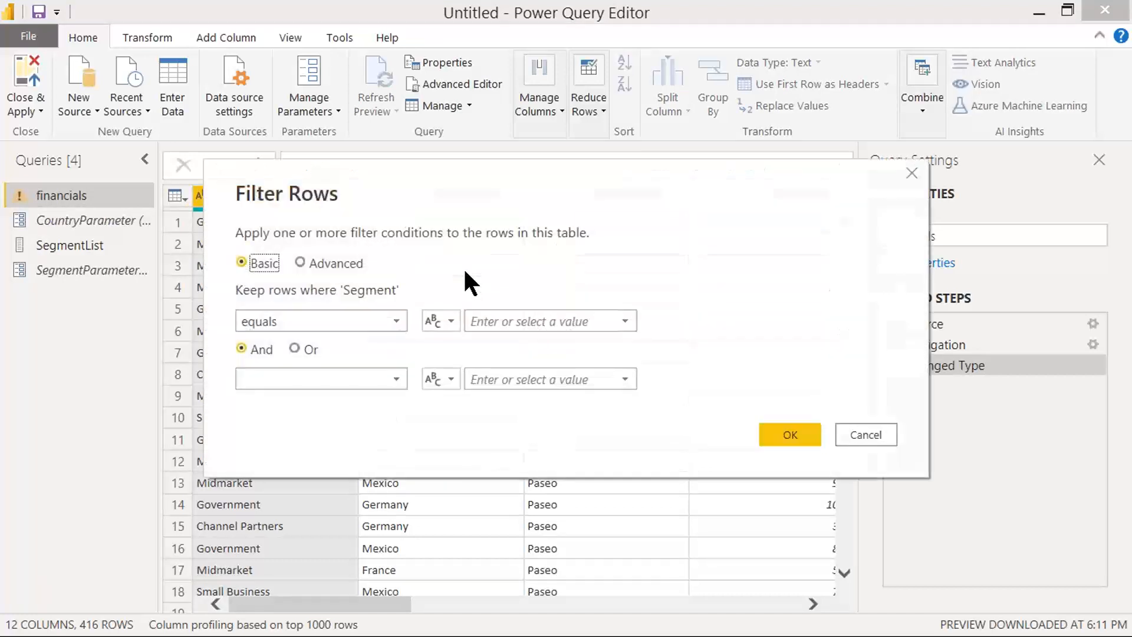
left_click(329, 265)
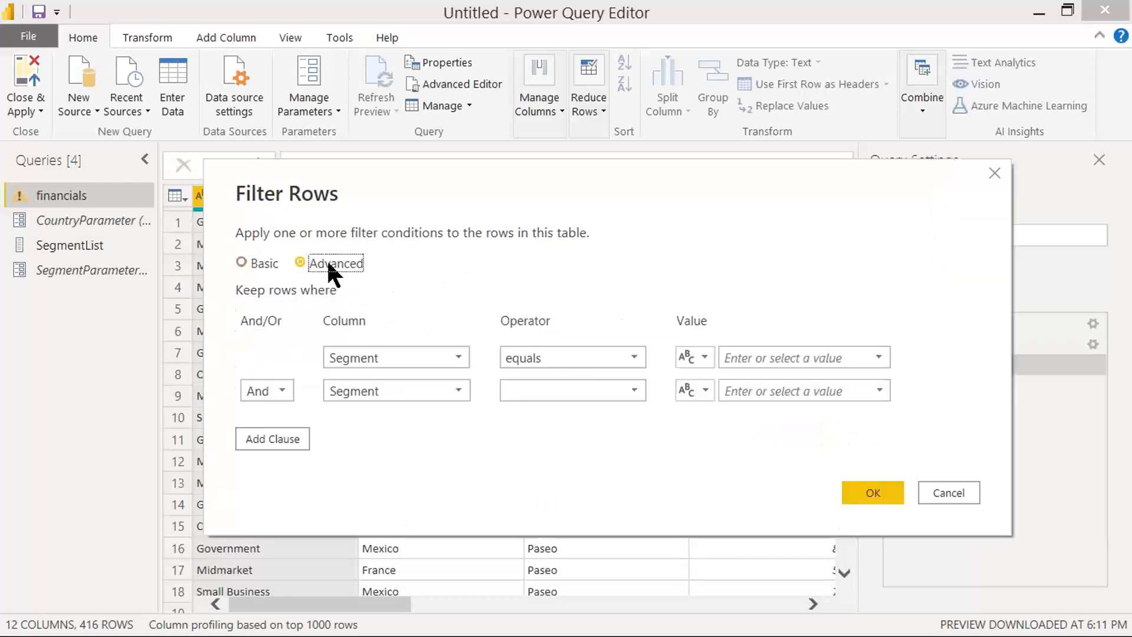
key("Print")
left_click_drag(0, 0, 1003, 555)
Step: Set the first filter clause to keep rows where Segment equals the parameter SegmentParameter
left_click(691, 355)
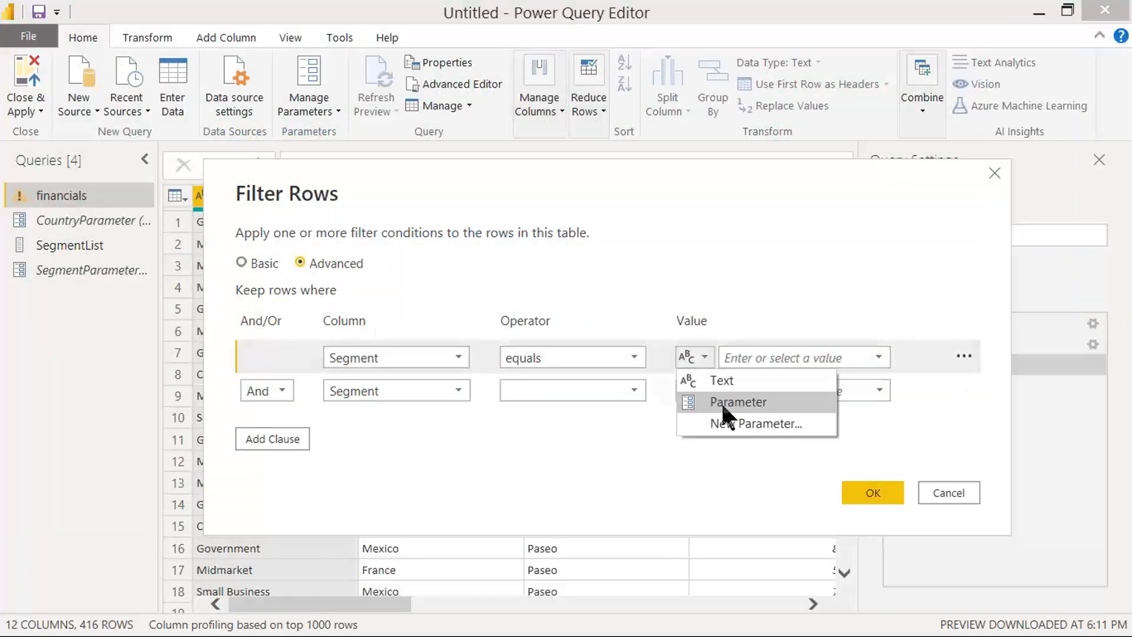
left_click(720, 402)
left_click(759, 358)
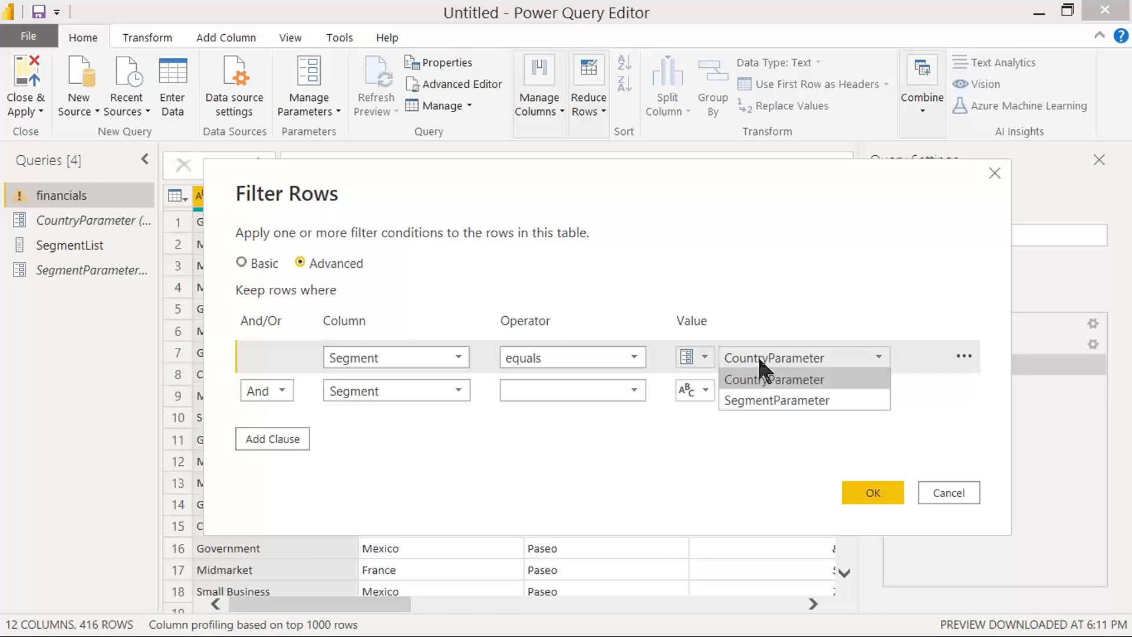
left_click(759, 401)
Step: Set the second filter clause, joined with And, to keep rows where Country equals the parameter CountryParameter
left_click(394, 391)
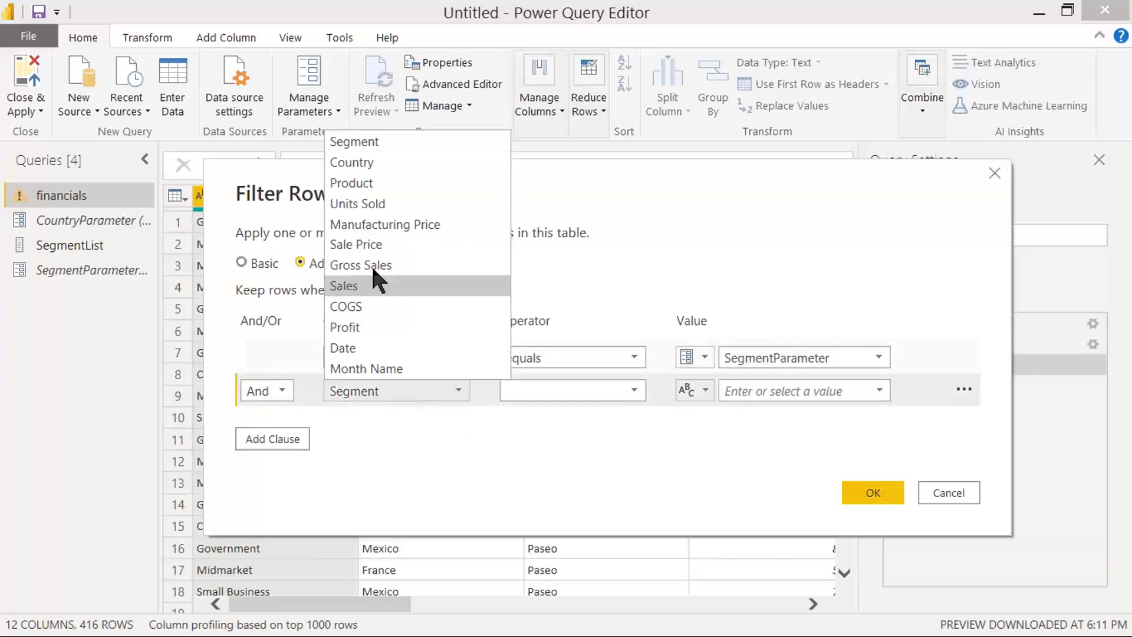
left_click(352, 163)
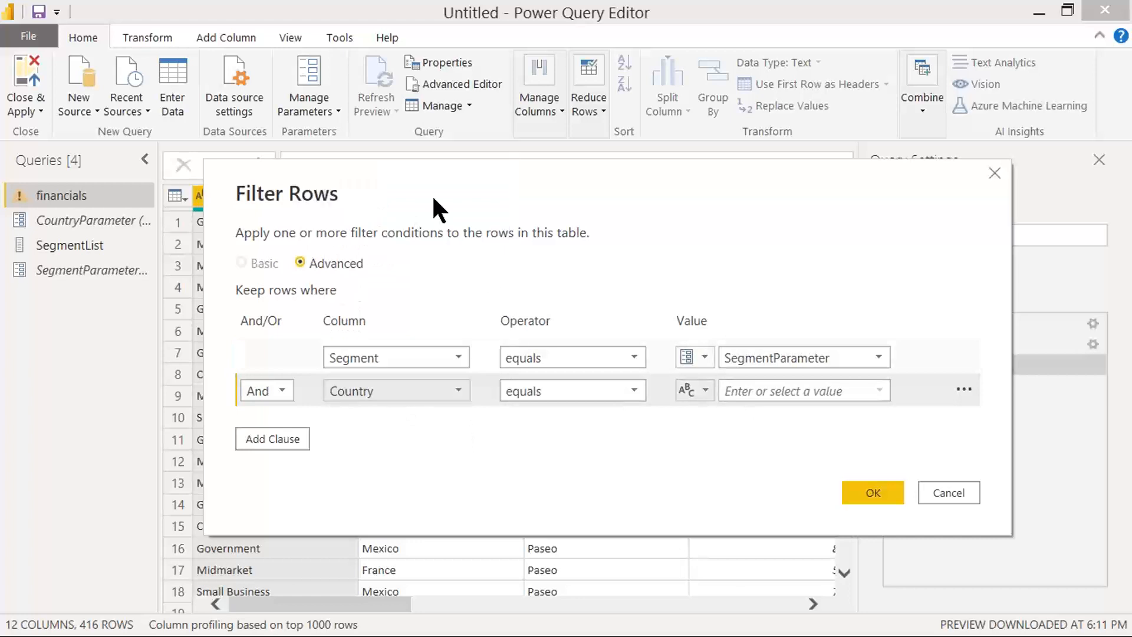
left_click(698, 389)
left_click(717, 435)
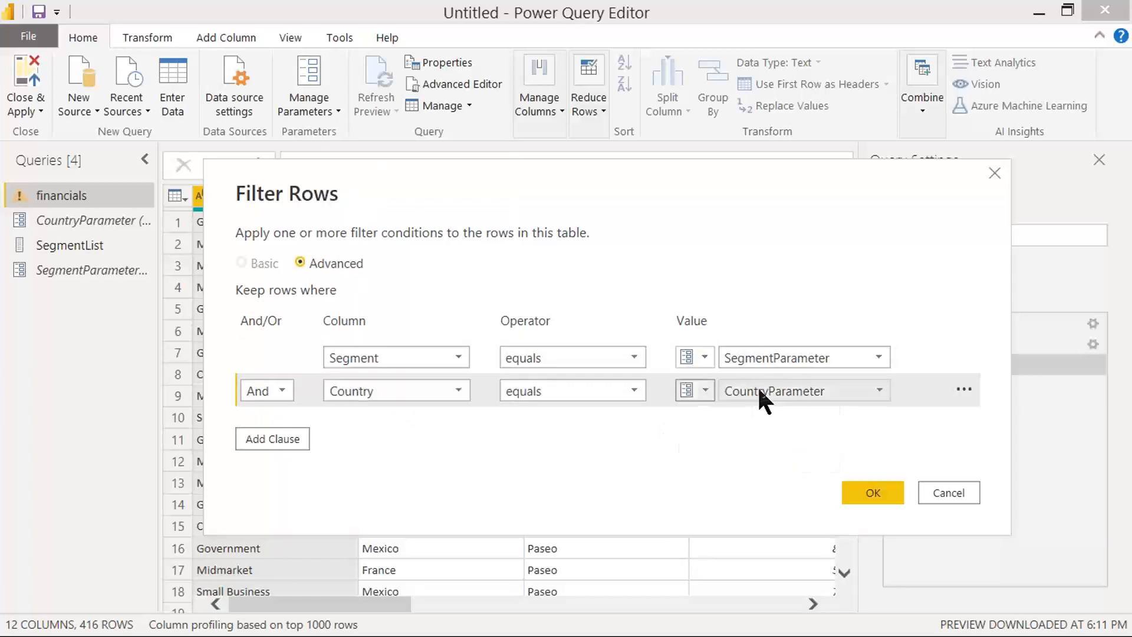
left_click(758, 385)
left_click(727, 411)
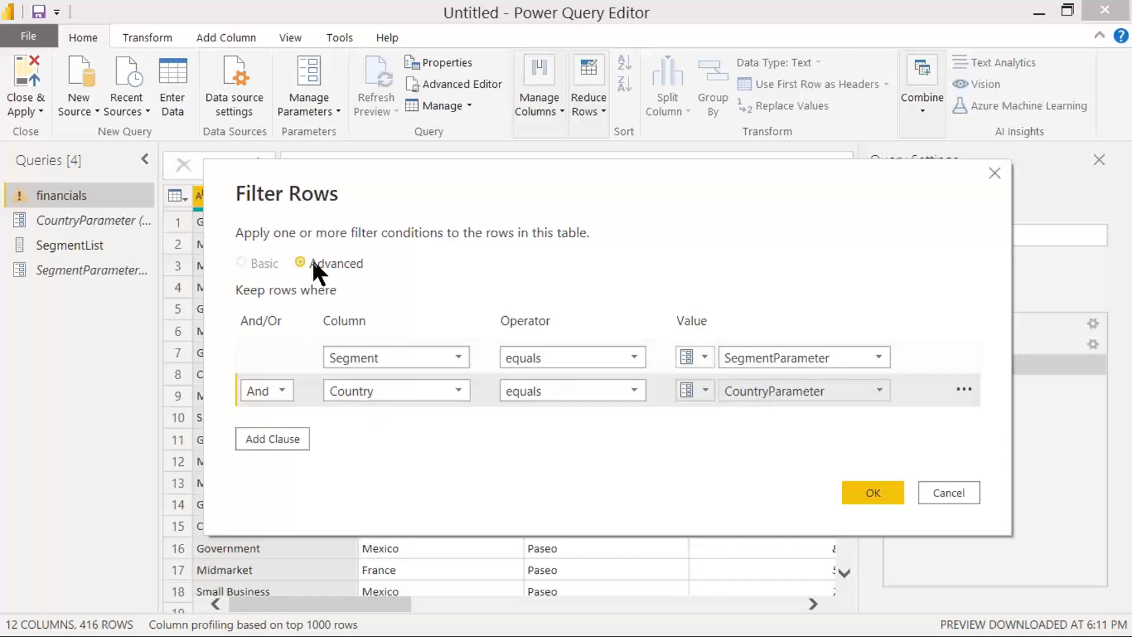
Step: Capture a screenshot of the completed two-clause filter and apply it to the financials table
key("Print")
left_click_drag(0, 56, 1020, 545)
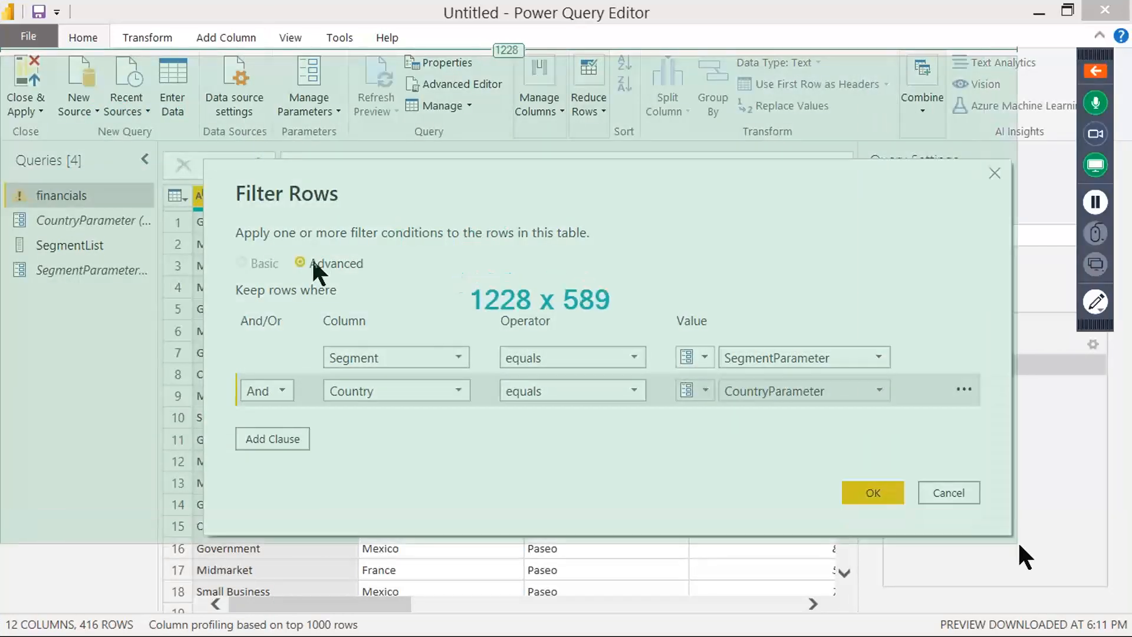
left_click(845, 492)
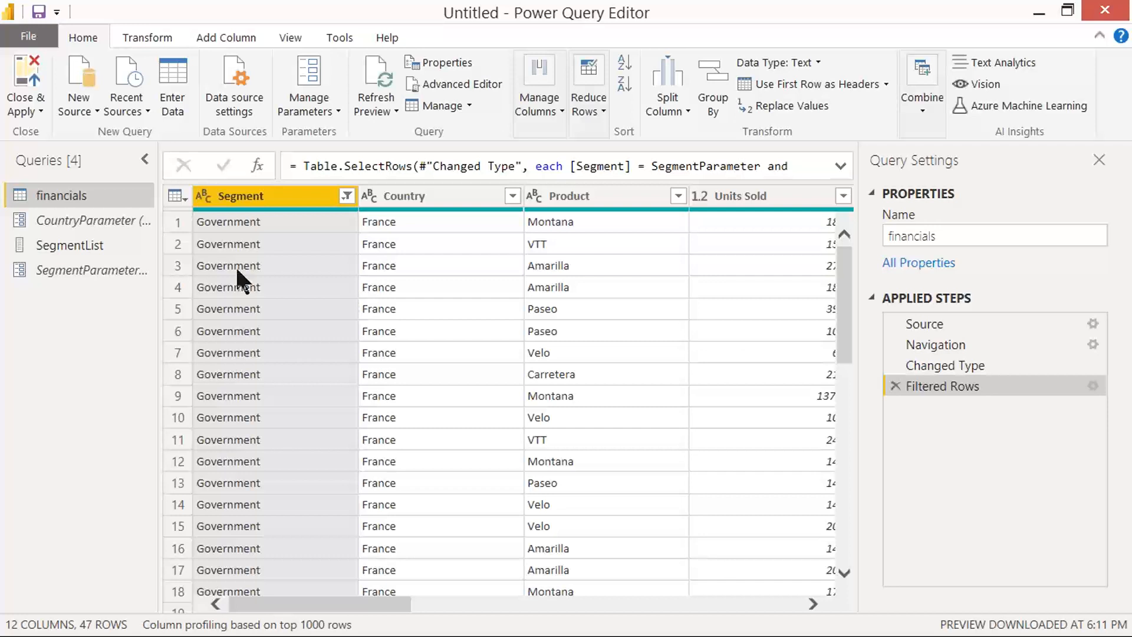
Step: Check CountryParameter, SegmentList and SegmentParameter against the filtered financials table
left_click(106, 221)
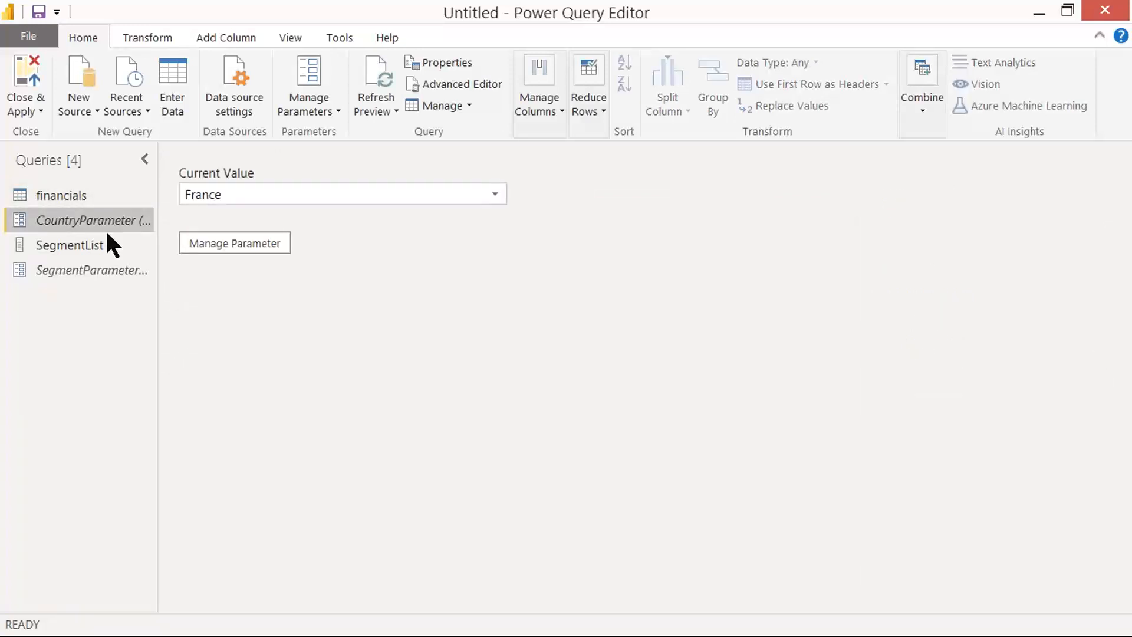
left_click(82, 246)
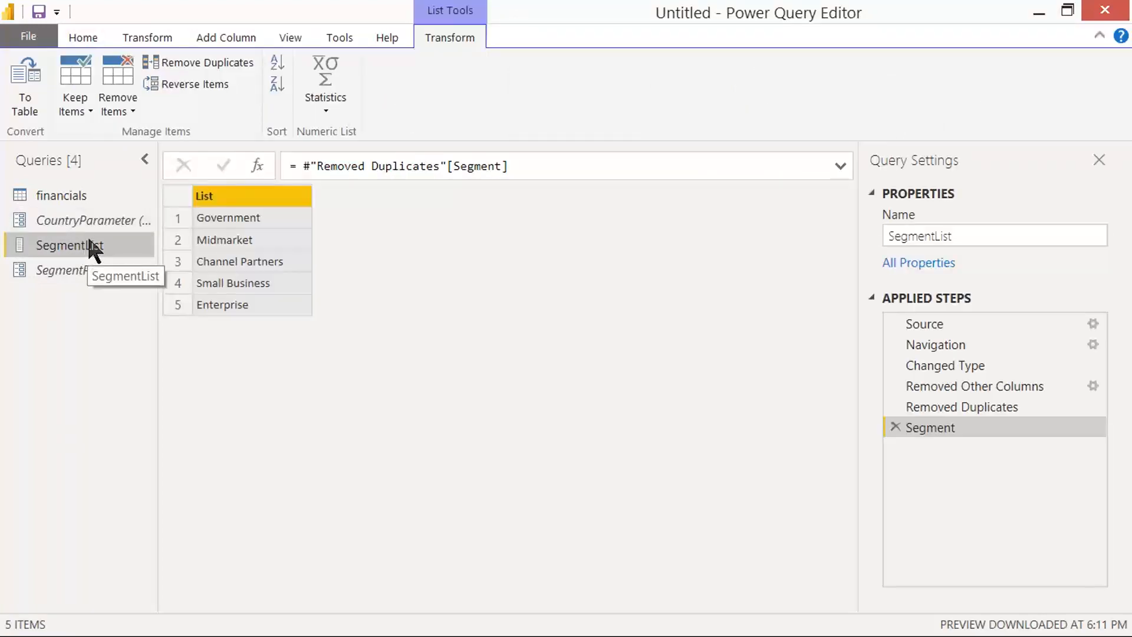
left_click(96, 271)
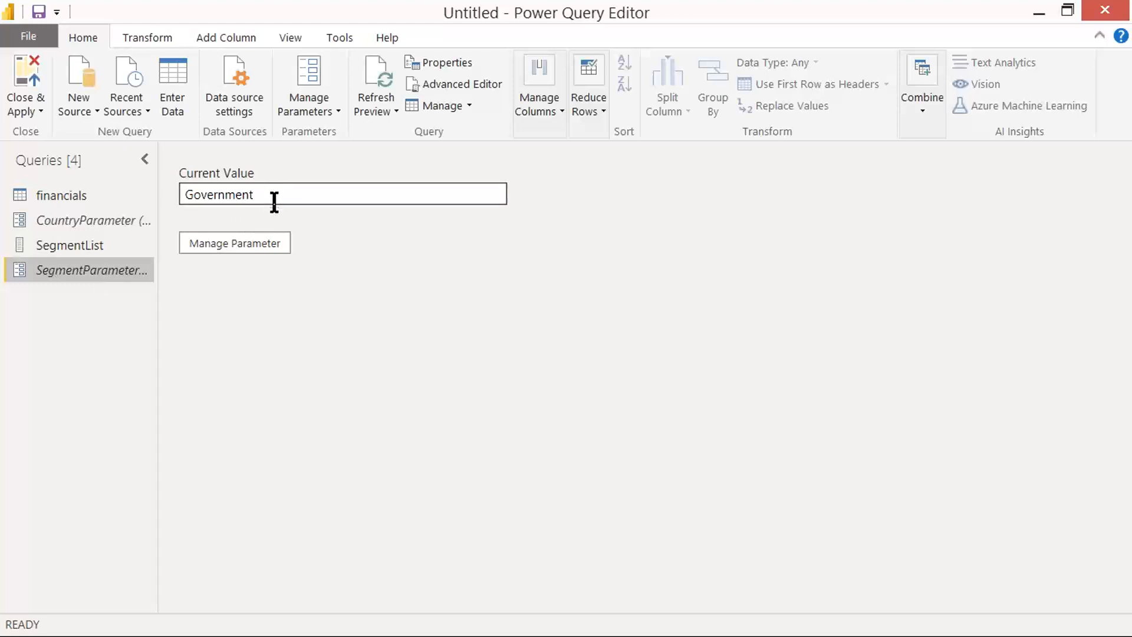
left_click(59, 196)
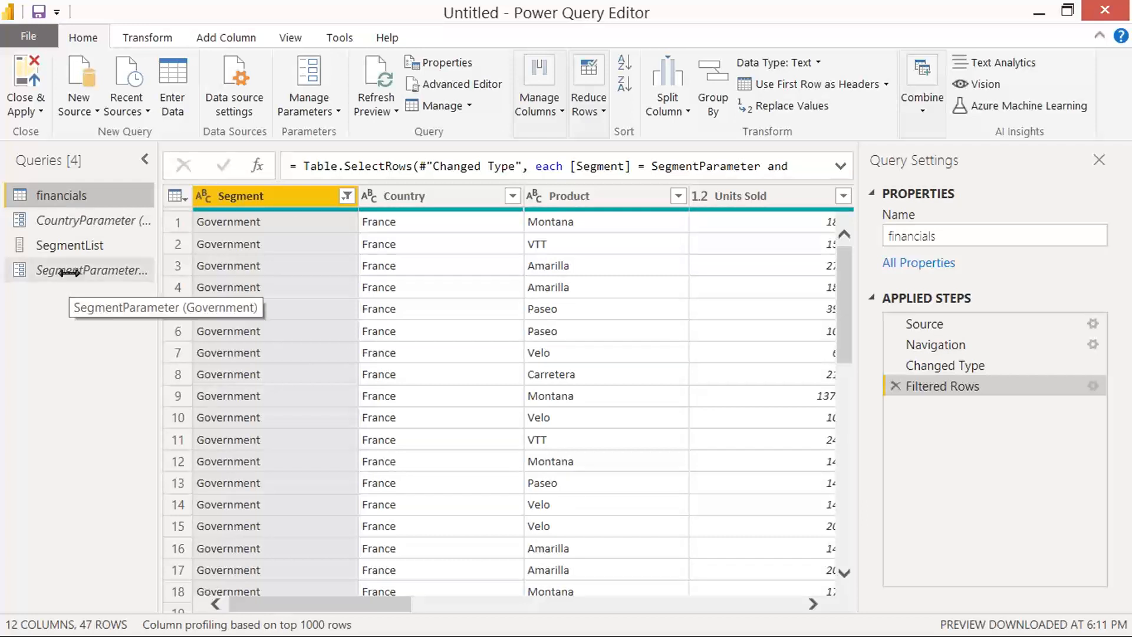
Step: Reopen the settings of the financials query's Filtered Rows step, capture a screenshot of its clauses, and confirm them
left_click(347, 195)
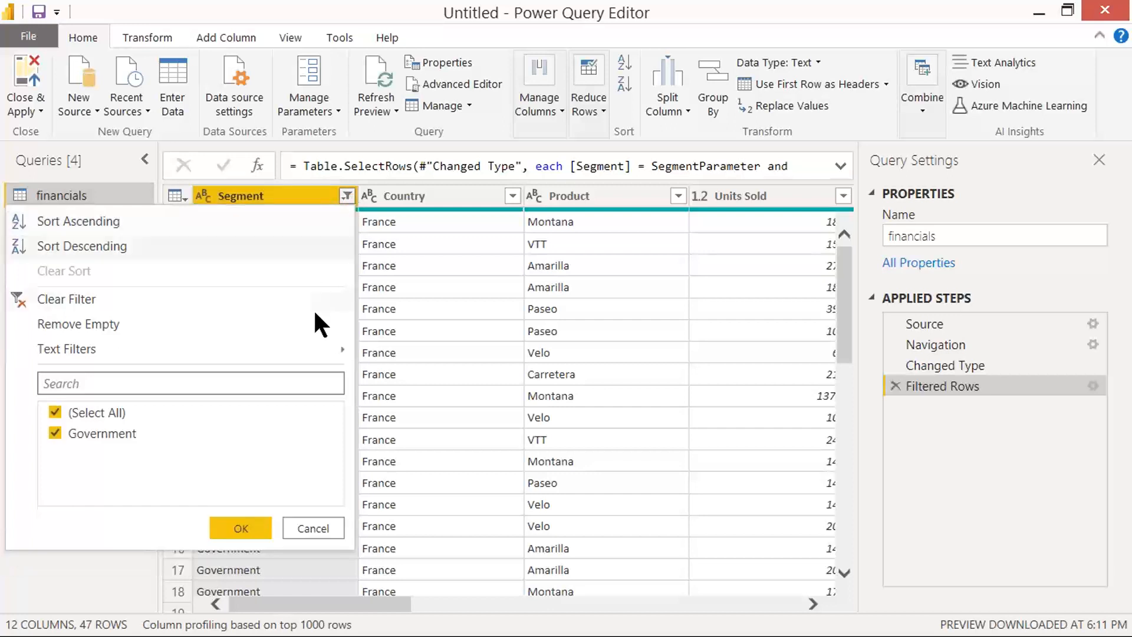
mouse_move(328, 349)
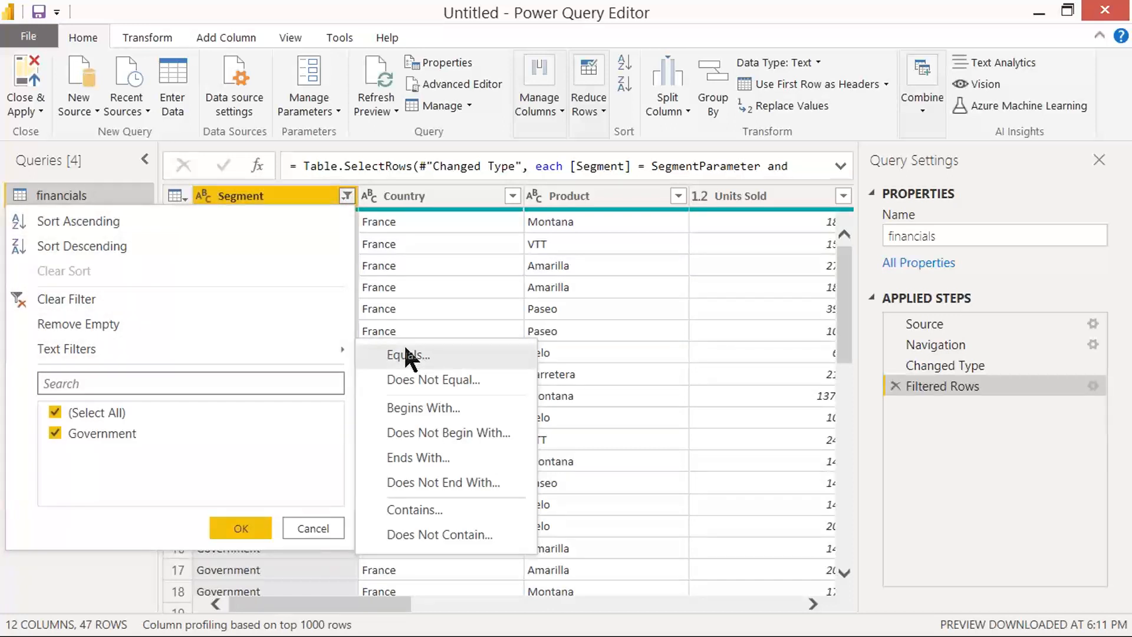
left_click(1098, 384)
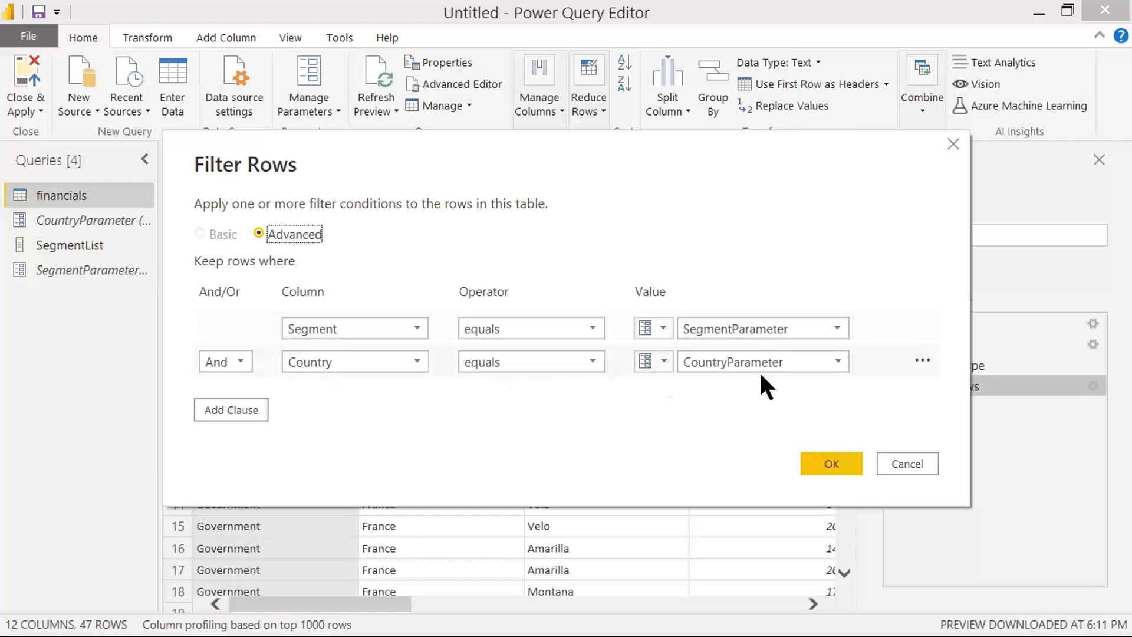
key("Print")
left_click_drag(273, 147, 1082, 561)
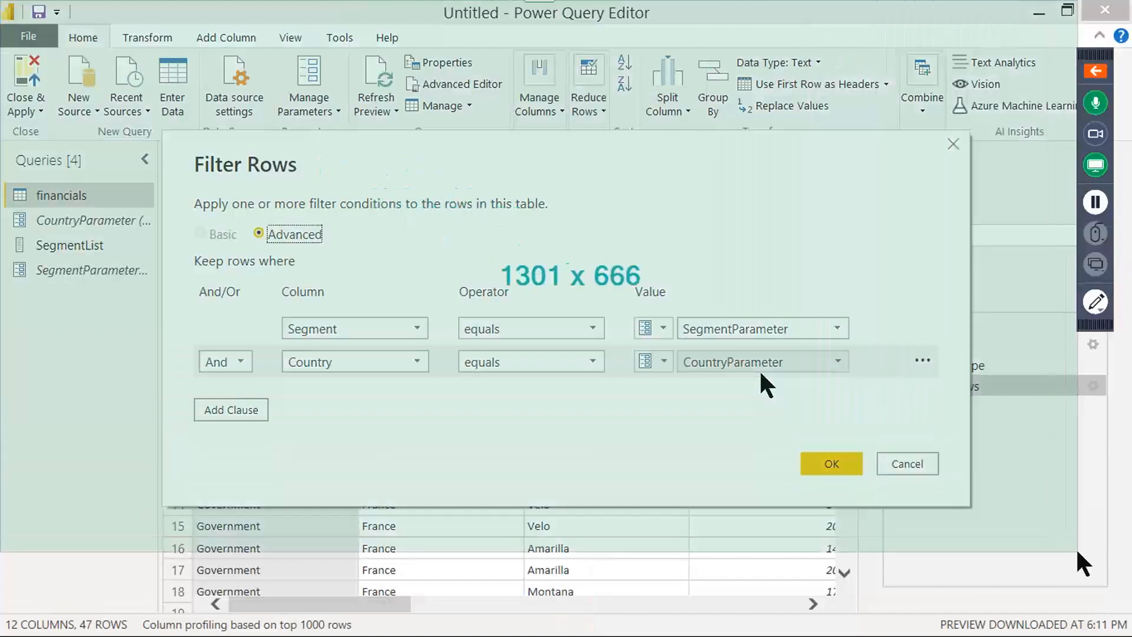
left_click(832, 463)
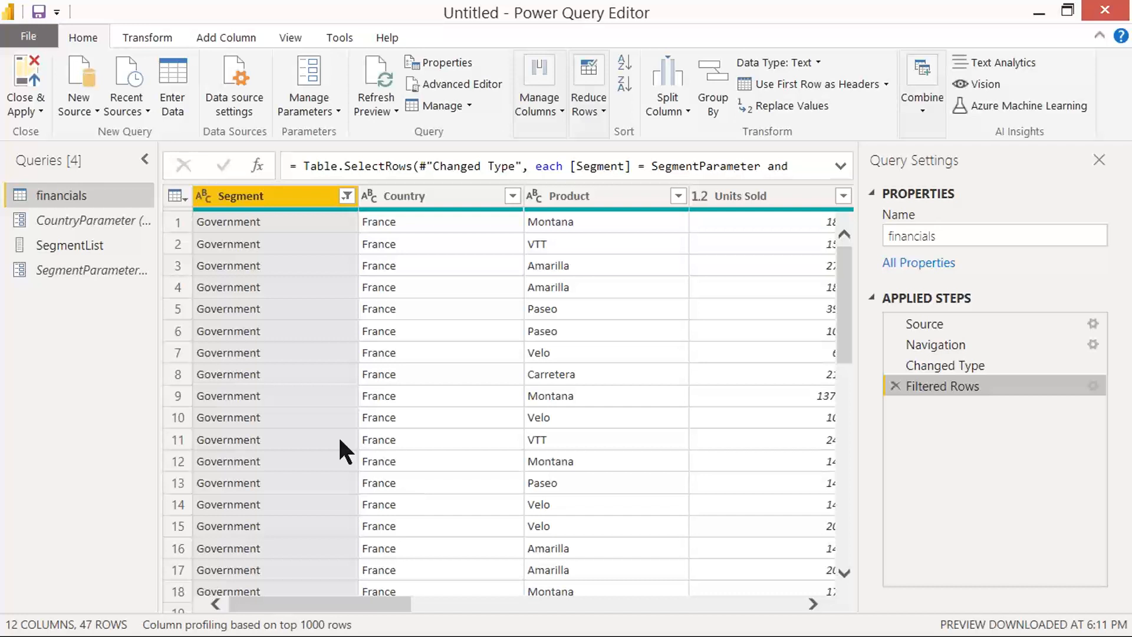
Step: Review the suggested, default and current values in CountryParameter's settings without changing them
left_click(95, 212)
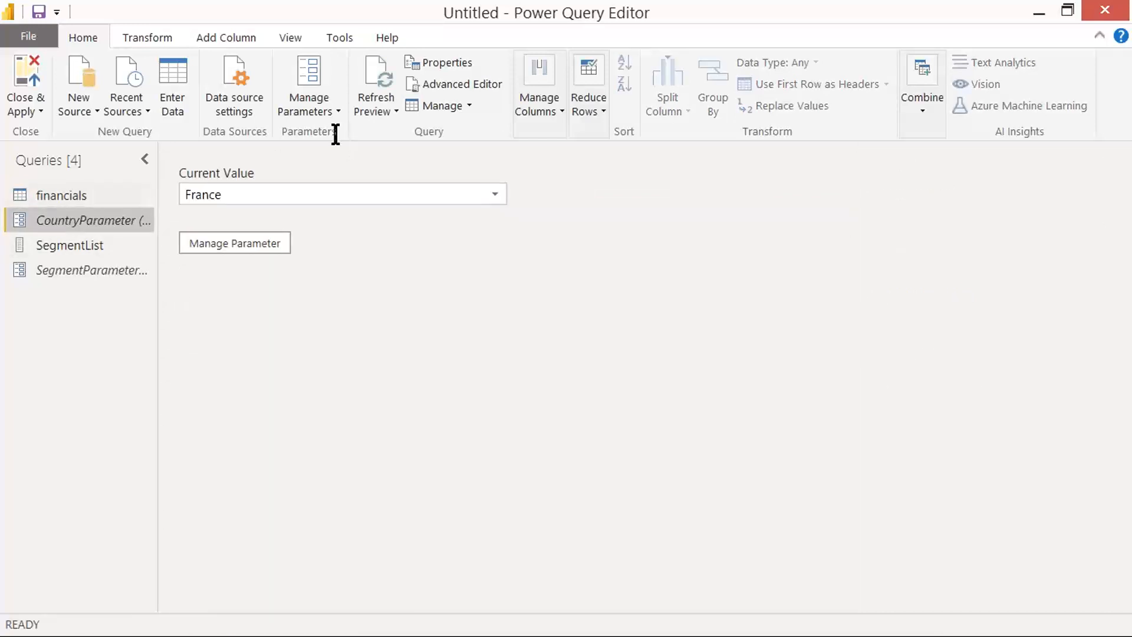
left_click(249, 241)
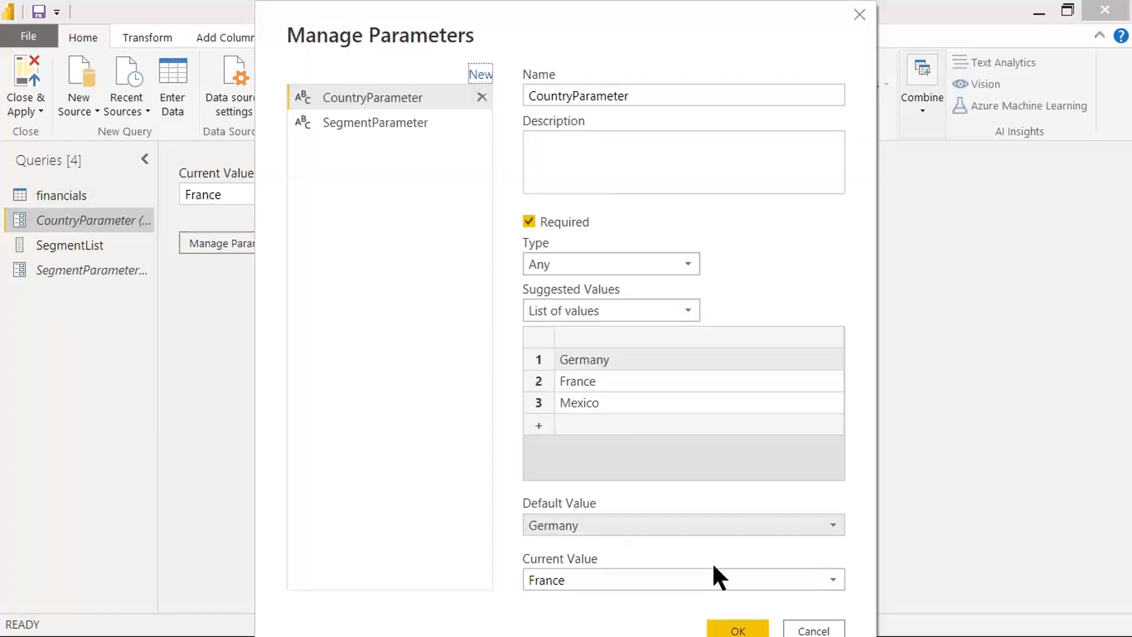
left_click(822, 631)
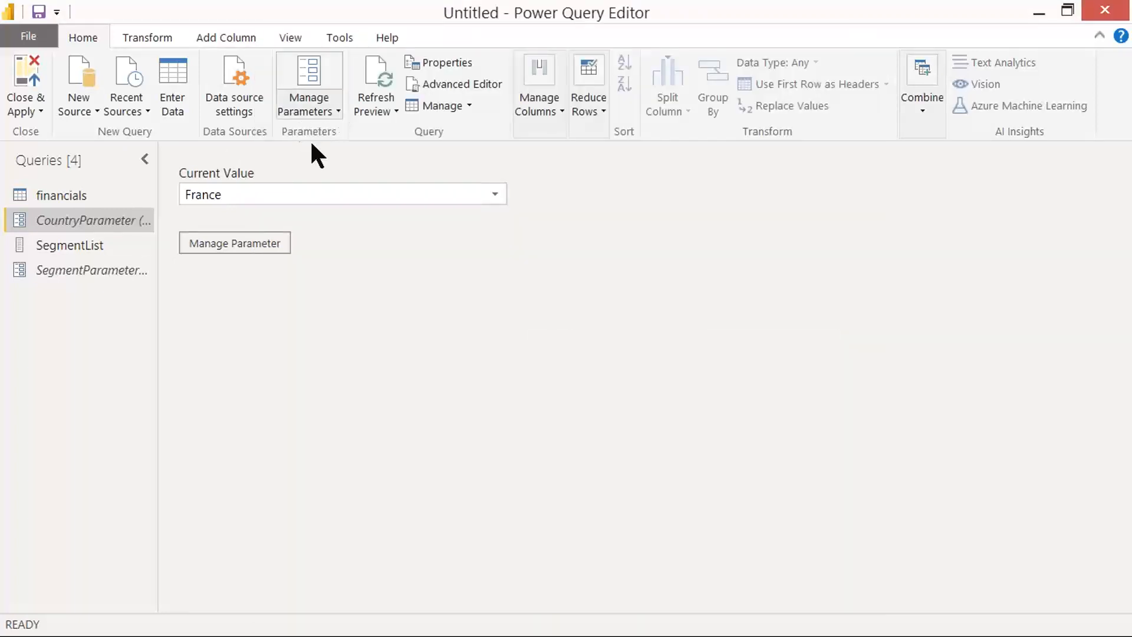
left_click(233, 243)
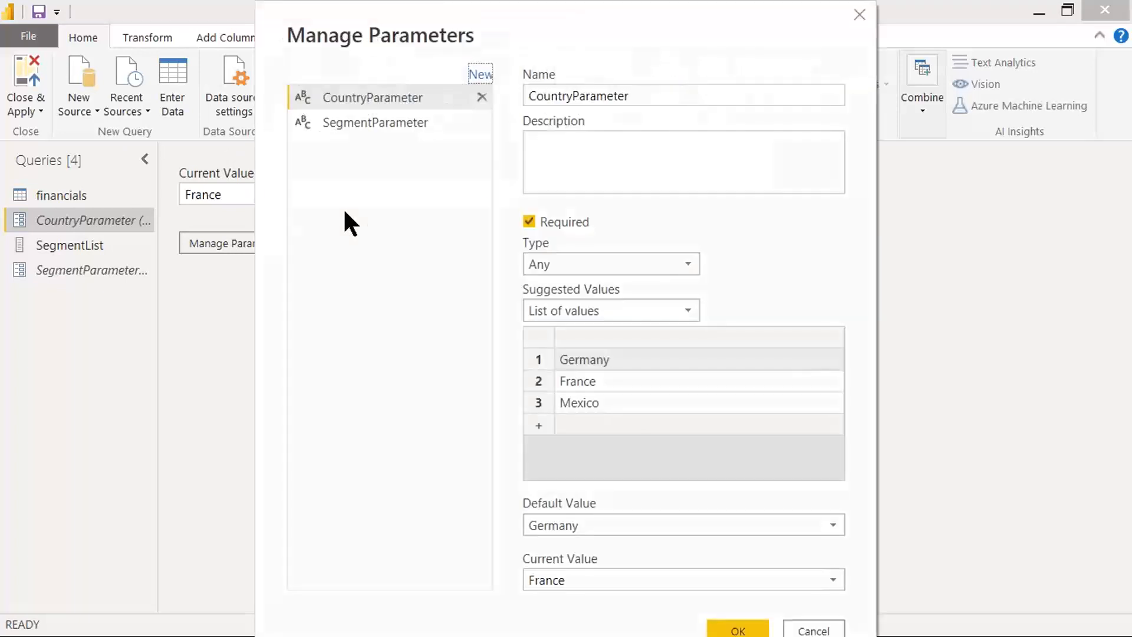
left_click(811, 629)
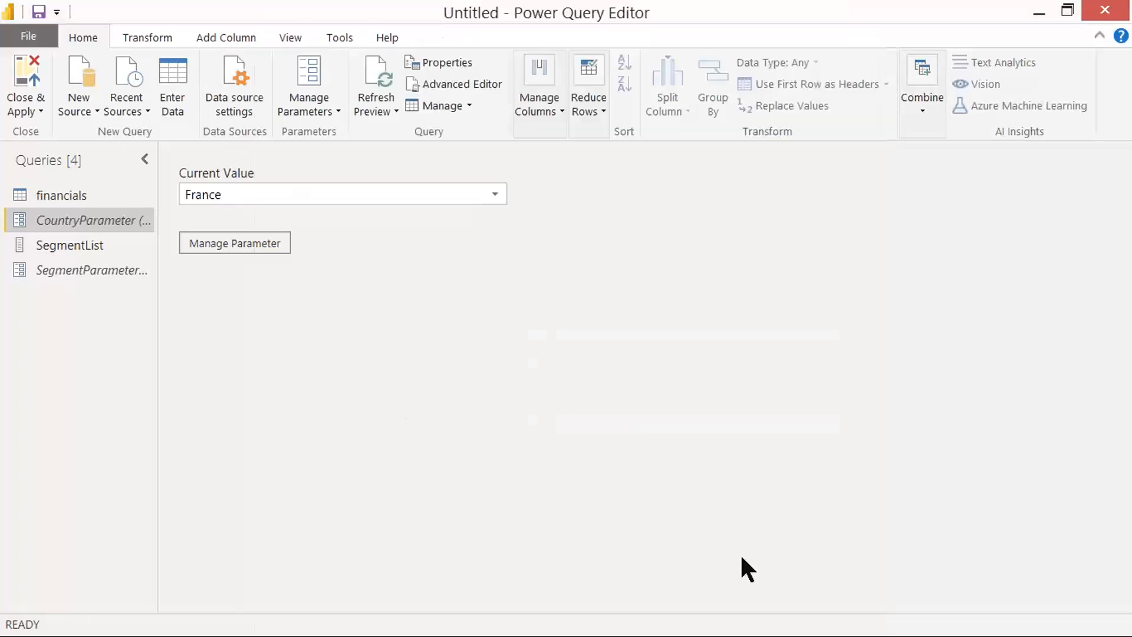
Step: Capture a screenshot of the Close & Apply options, then close the query editor and apply the pending changes
left_click(34, 109)
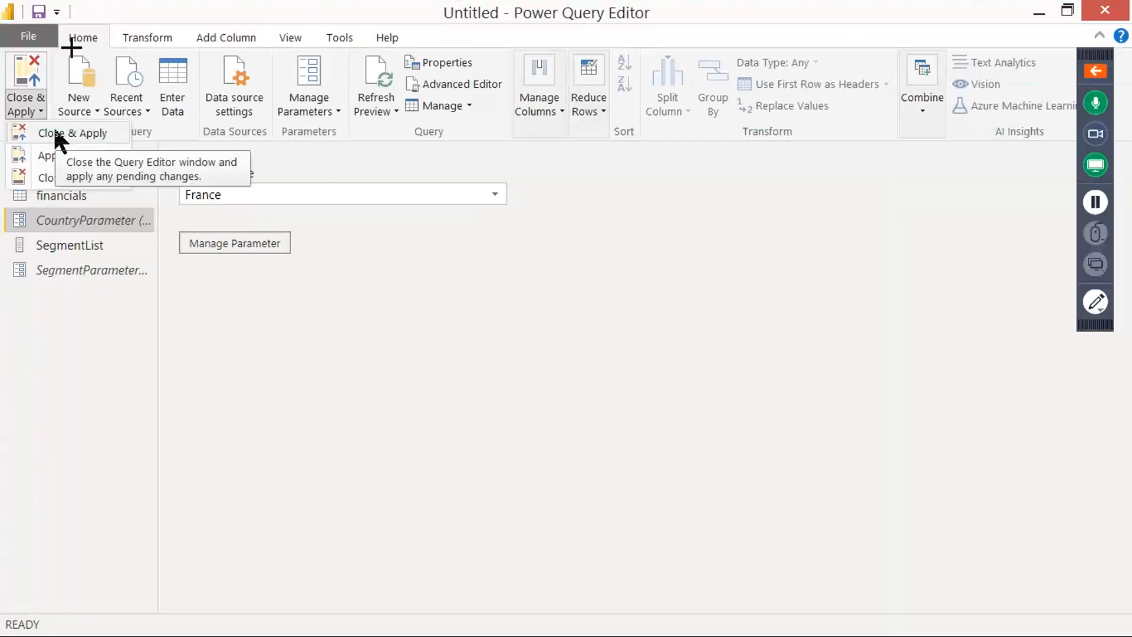
left_click_drag(0, 0, 655, 369)
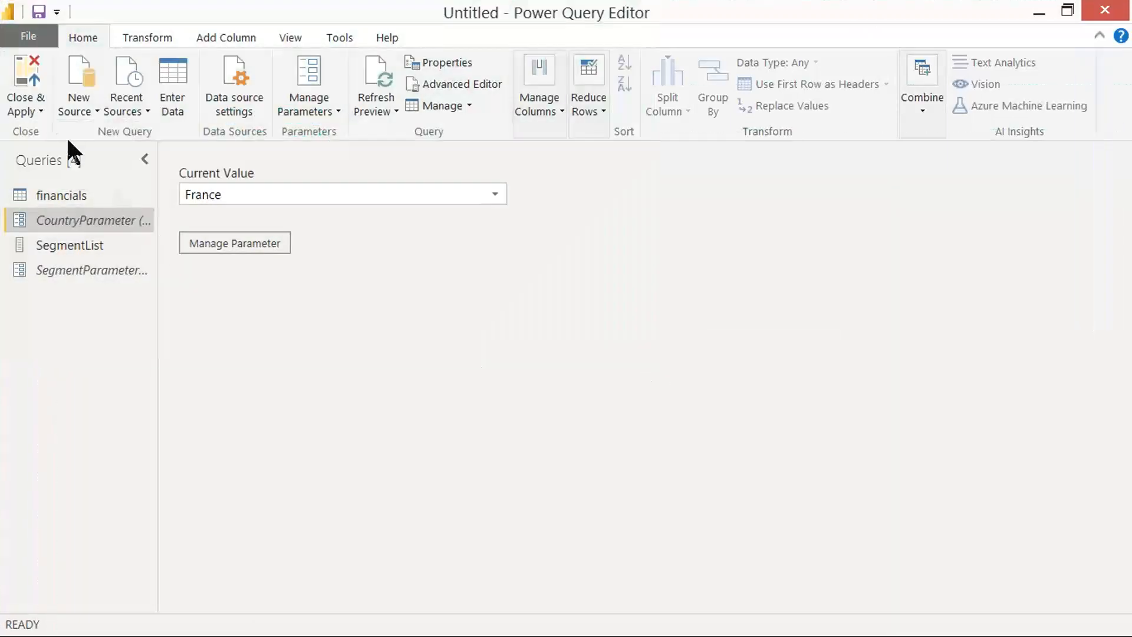
left_click(36, 112)
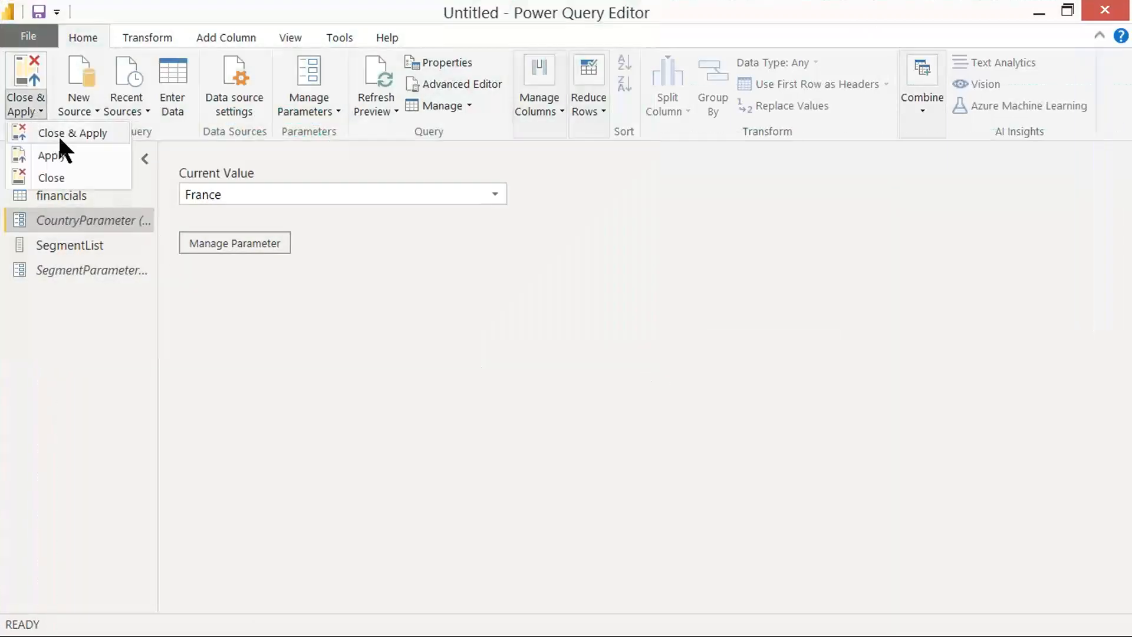
left_click(89, 137)
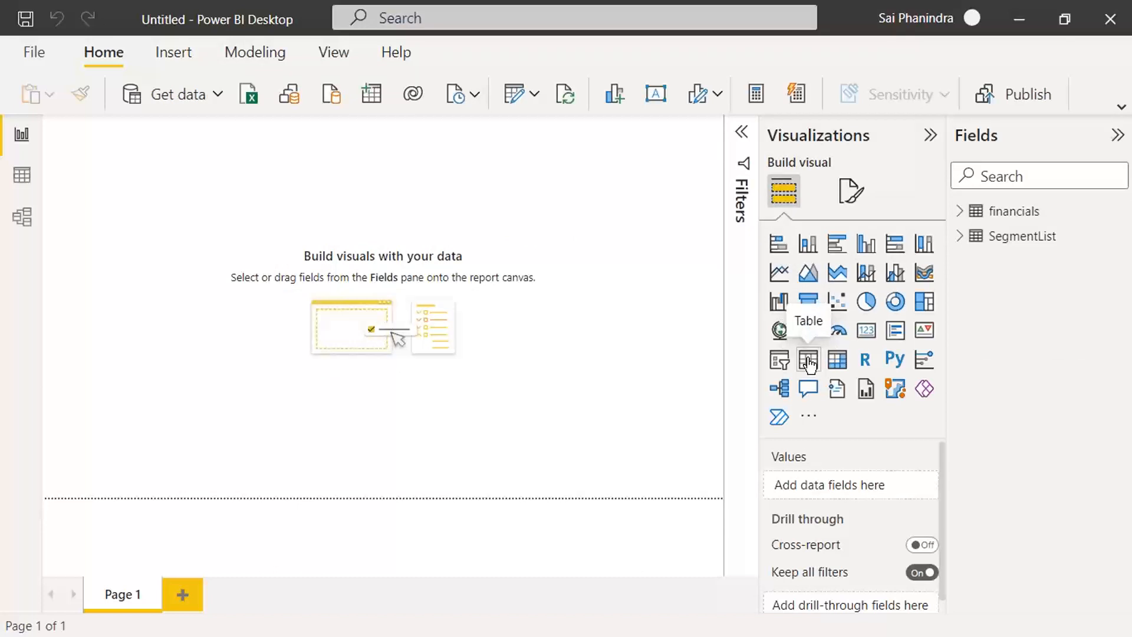
Step: Capture a screenshot of the empty report page, then list the financials table's fields and widen the Fields pane
key("Print")
left_click_drag(0, 0, 1061, 620)
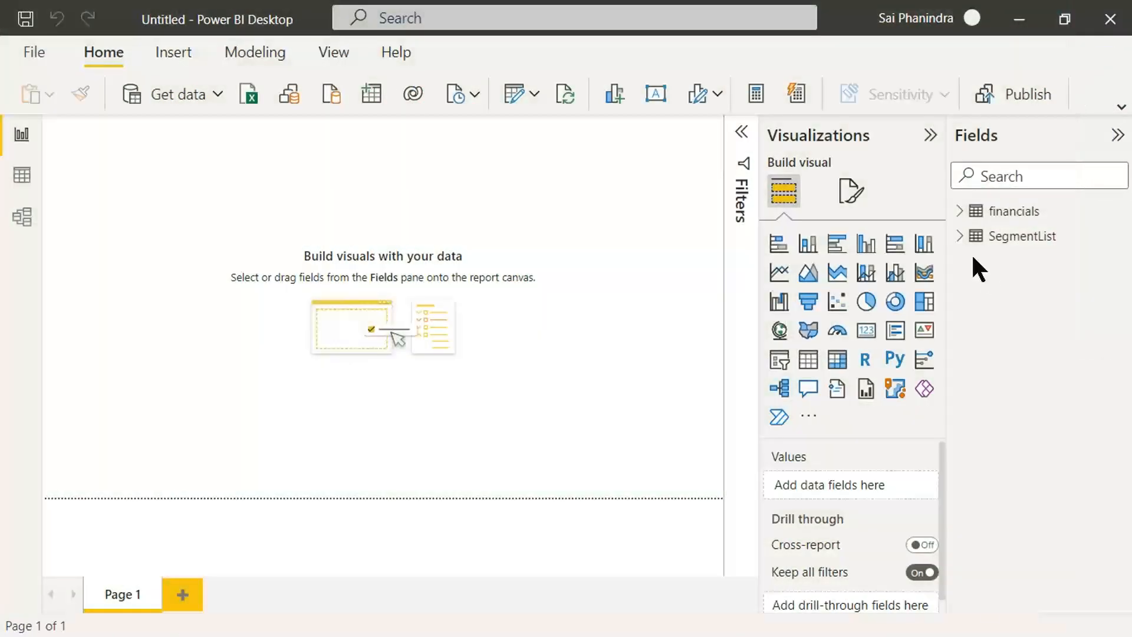
left_click(957, 211)
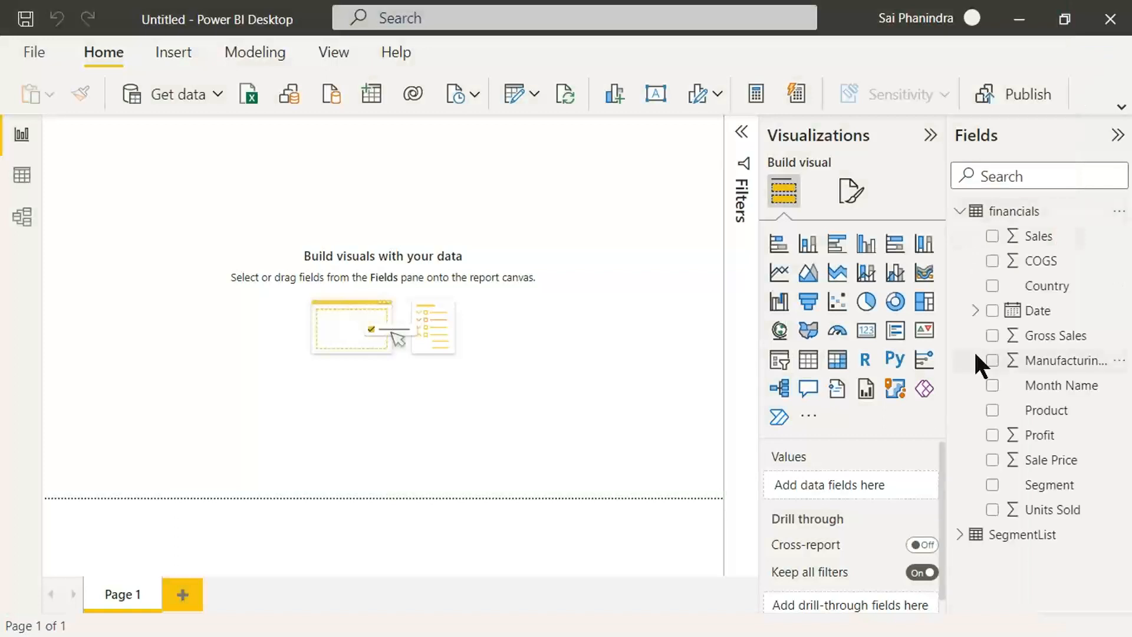
left_click_drag(943, 352, 904, 353)
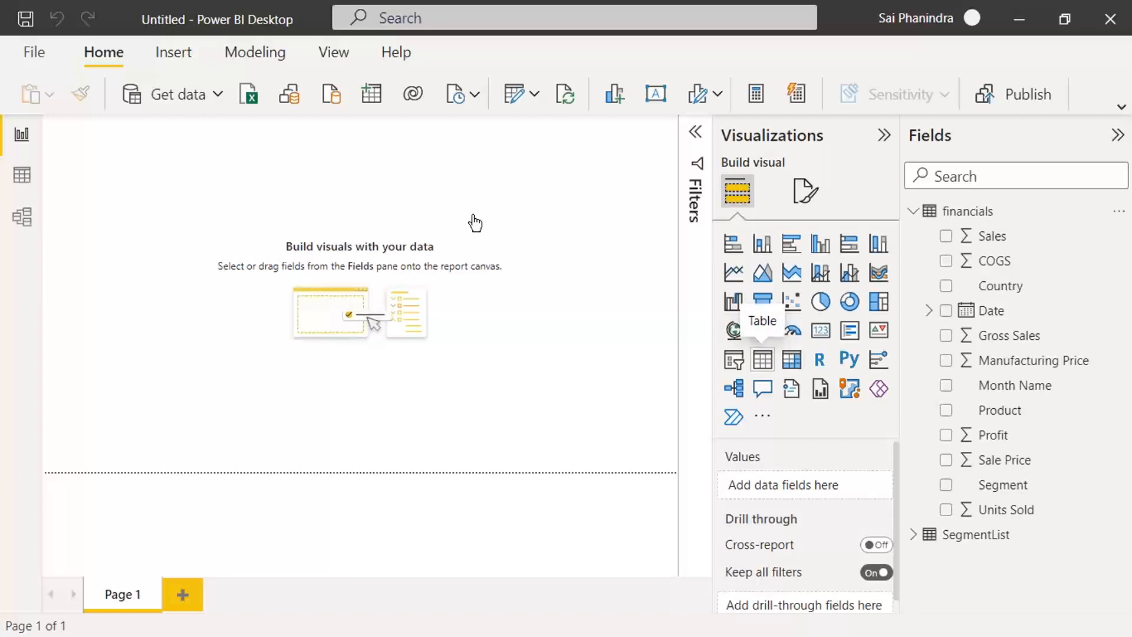
Step: Insert a table visual, capture a screenshot of it, enlarge it to fill most of the page and collapse the Filters pane
left_click(762, 359)
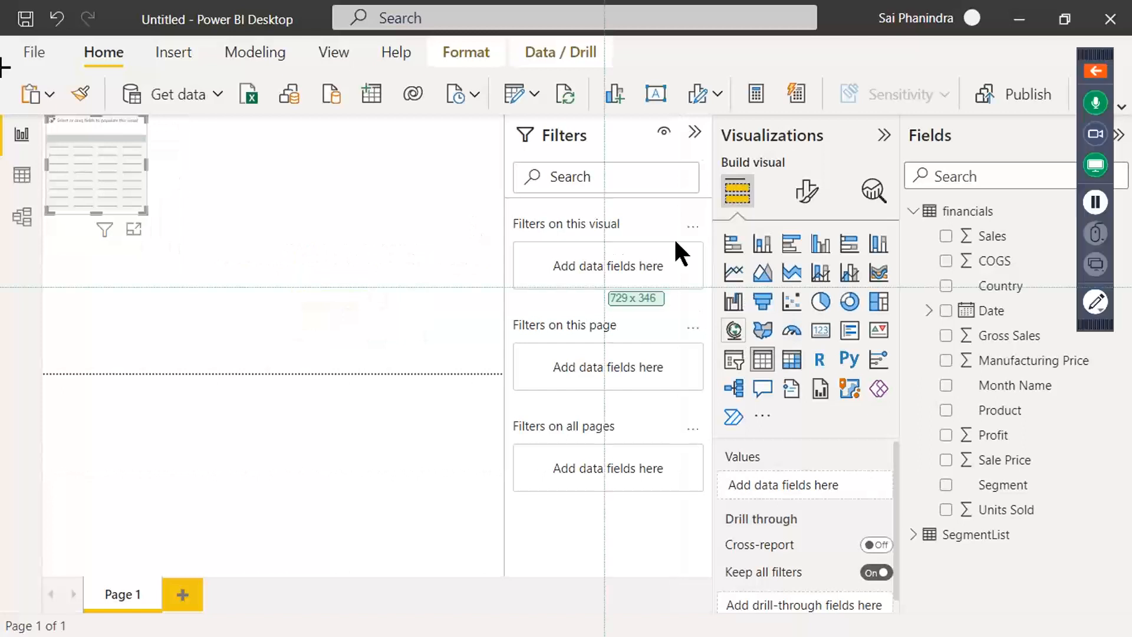
left_click_drag(0, 0, 1090, 582)
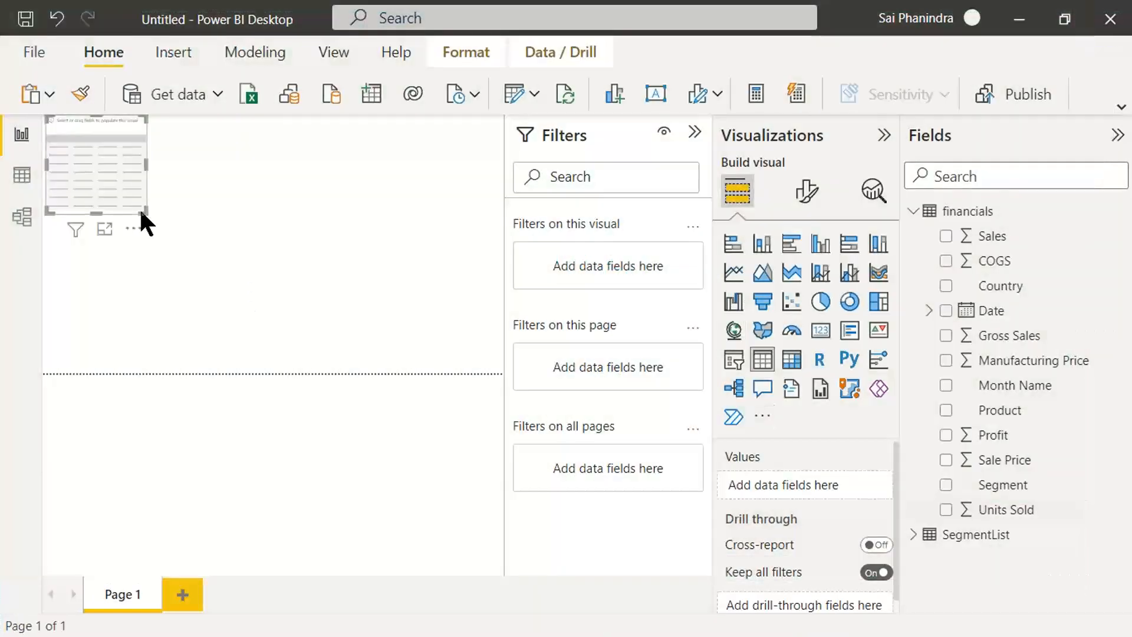
left_click_drag(142, 212, 474, 380)
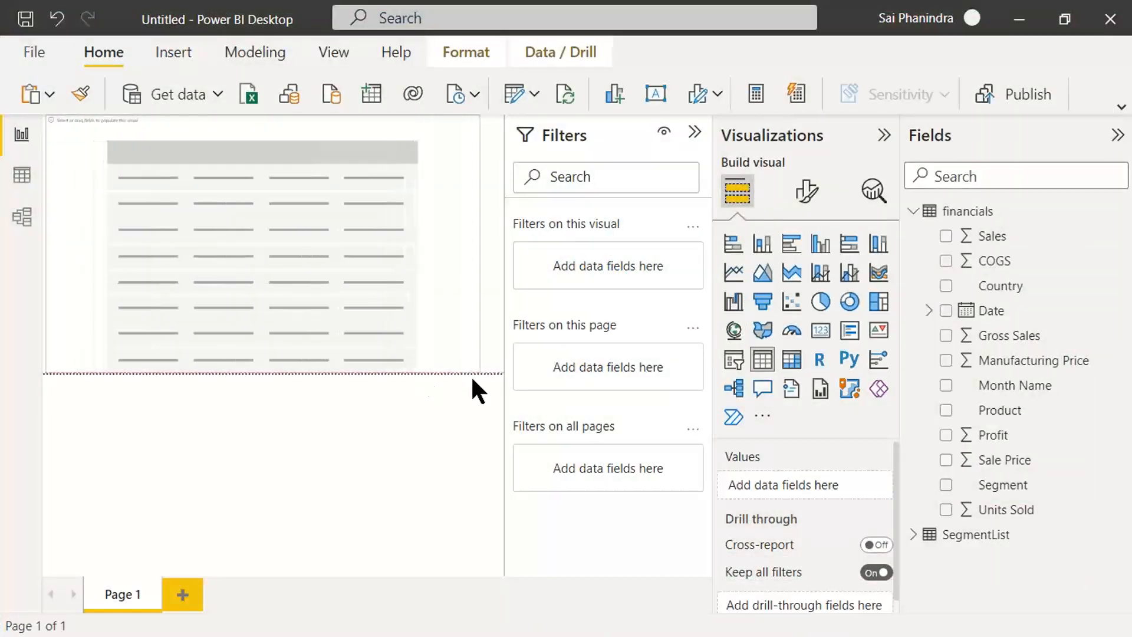
left_click(694, 139)
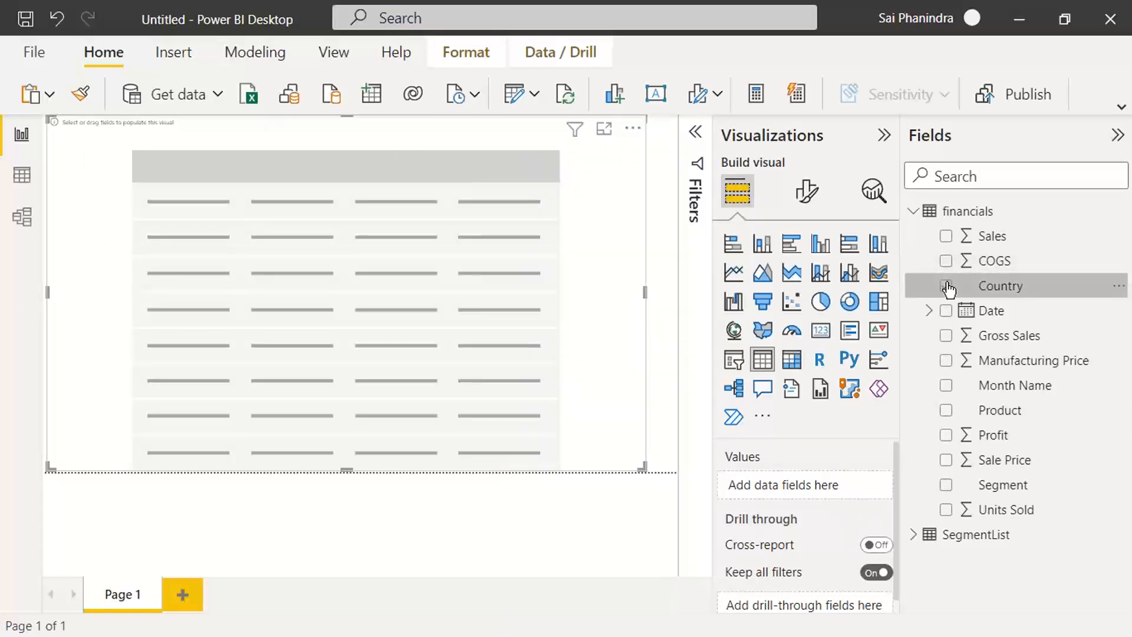
left_click(948, 287)
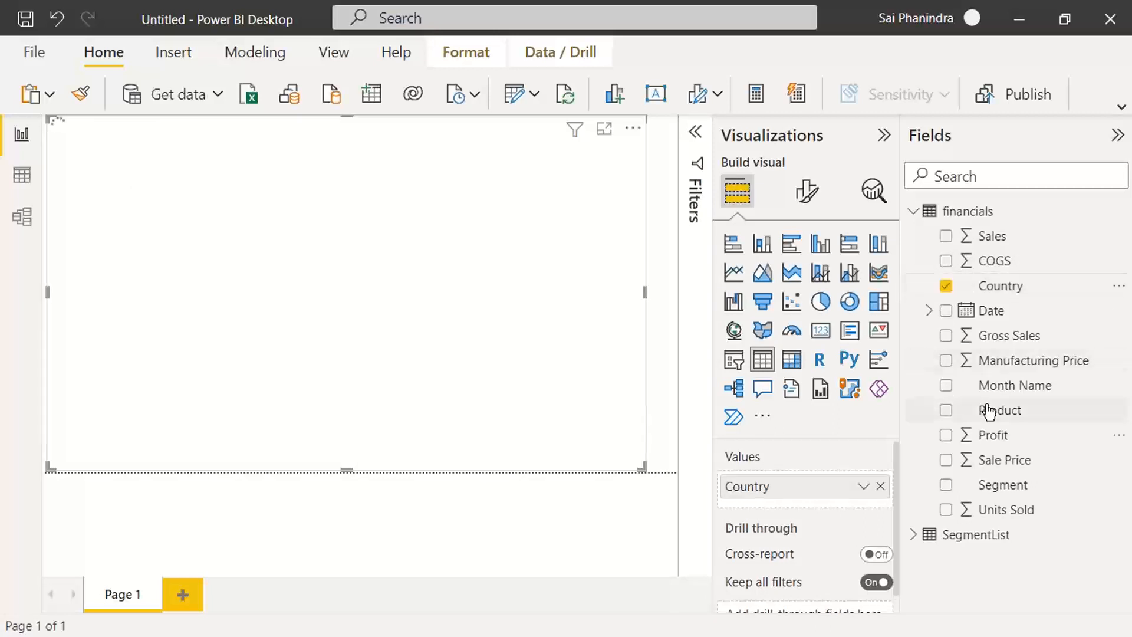
left_click(948, 387)
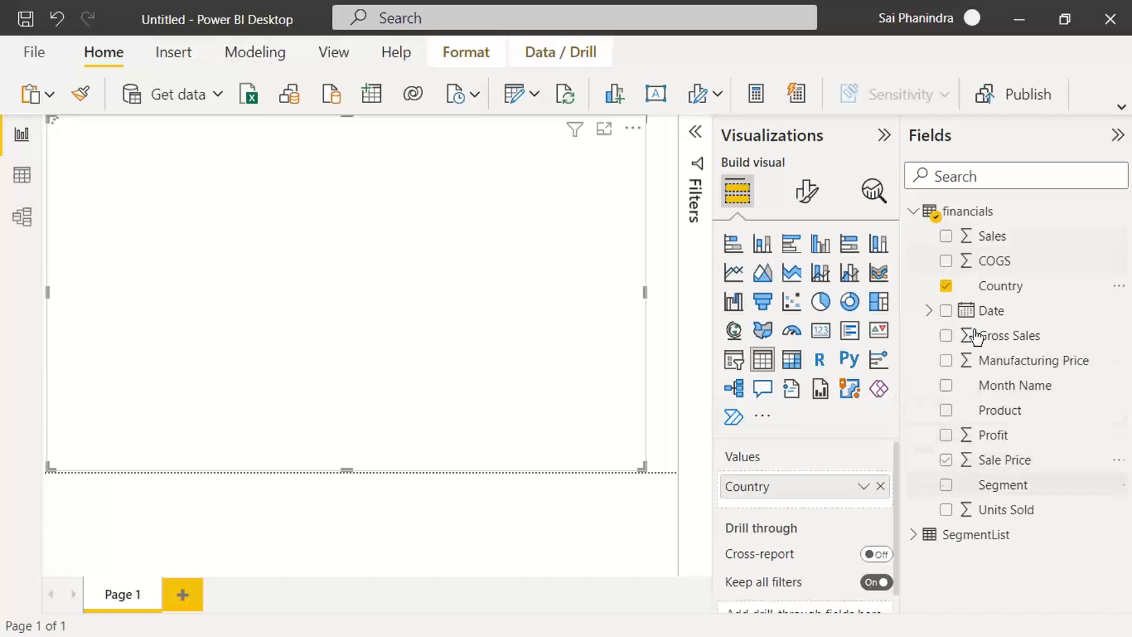
left_click(946, 285)
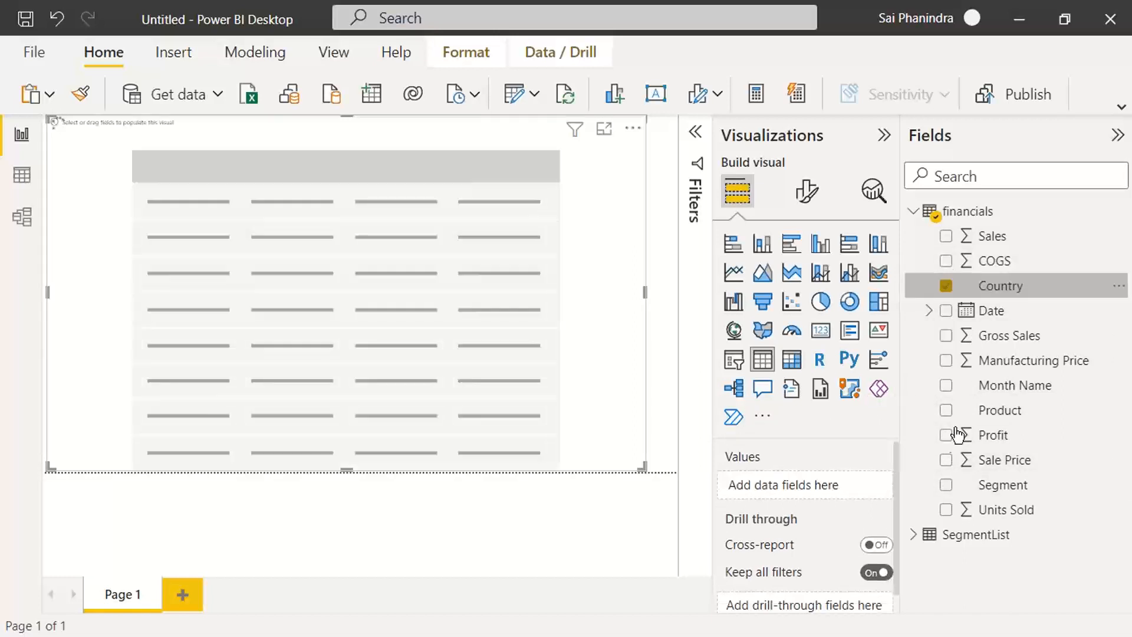
Step: Add the Segment, Country, Month Name and Product fields from financials to the table visual in that order
left_click(946, 486)
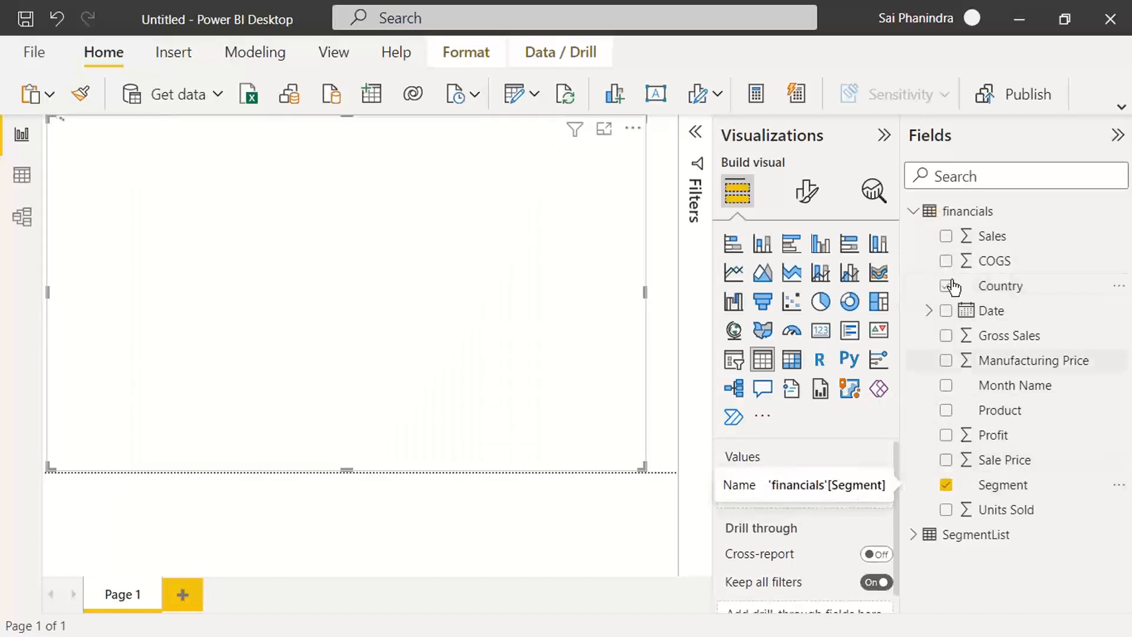
left_click(948, 288)
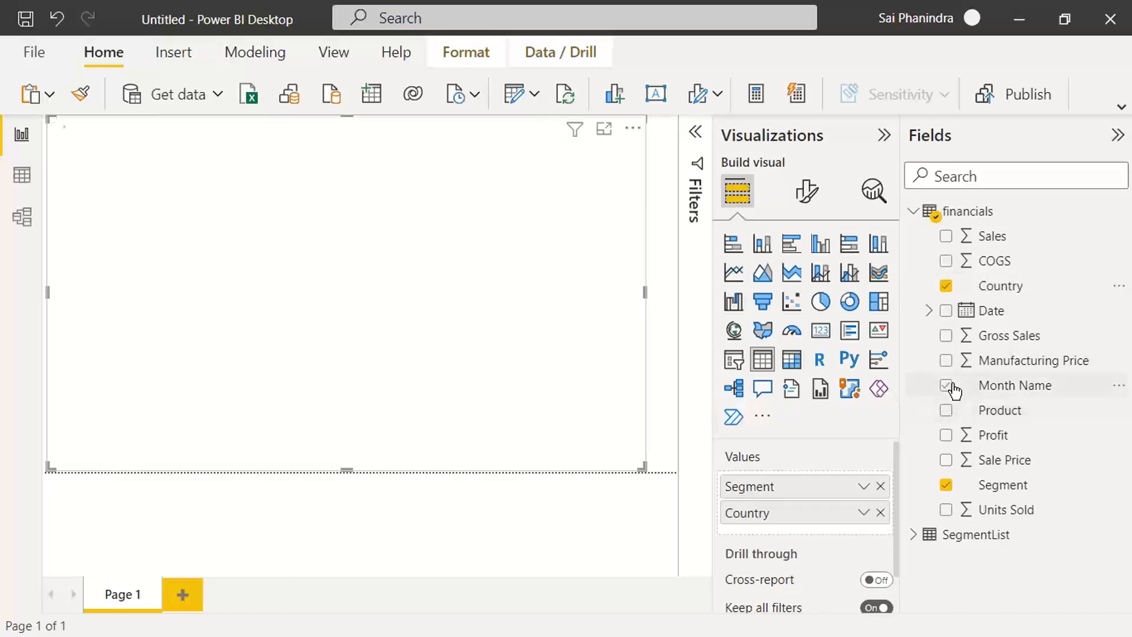
left_click(946, 385)
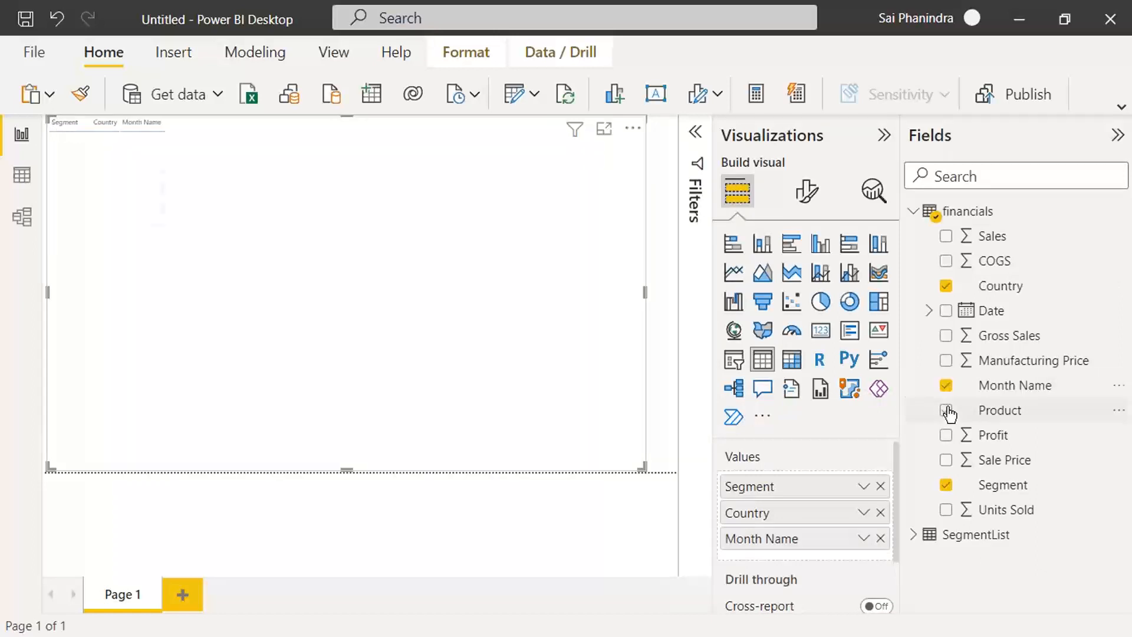
left_click(947, 410)
Step: Add Profit, Sale Price, Units Sold, Gross Sales, Manufacturing Price, Sales and COGS to the table visual and capture a screenshot
left_click(947, 437)
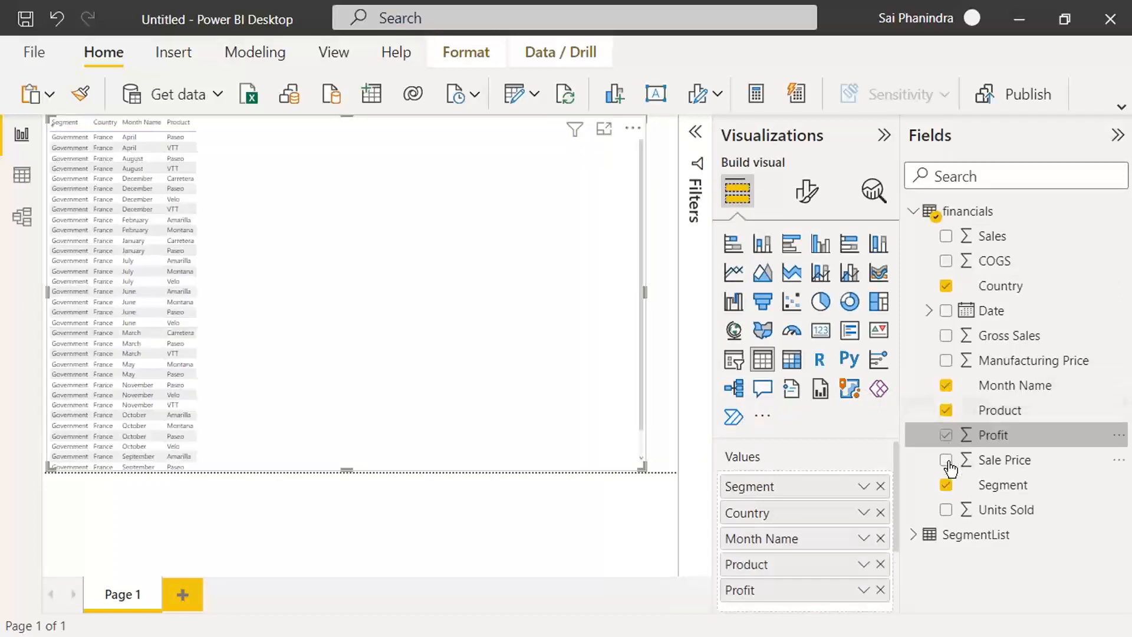
left_click(947, 460)
left_click(946, 511)
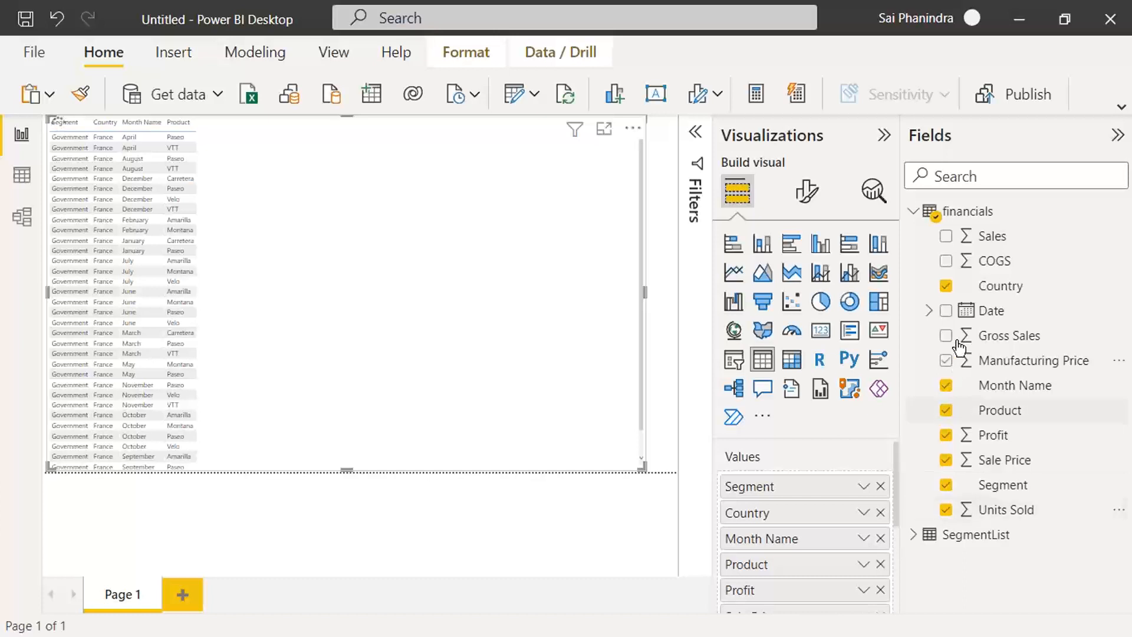
left_click(947, 336)
left_click(946, 362)
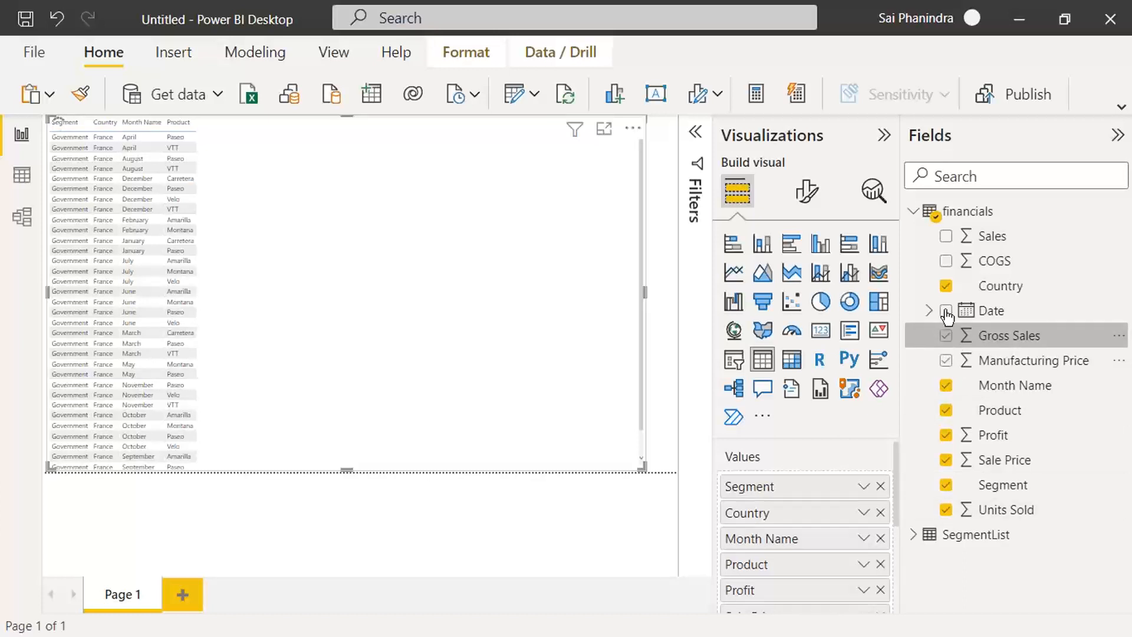
left_click(947, 235)
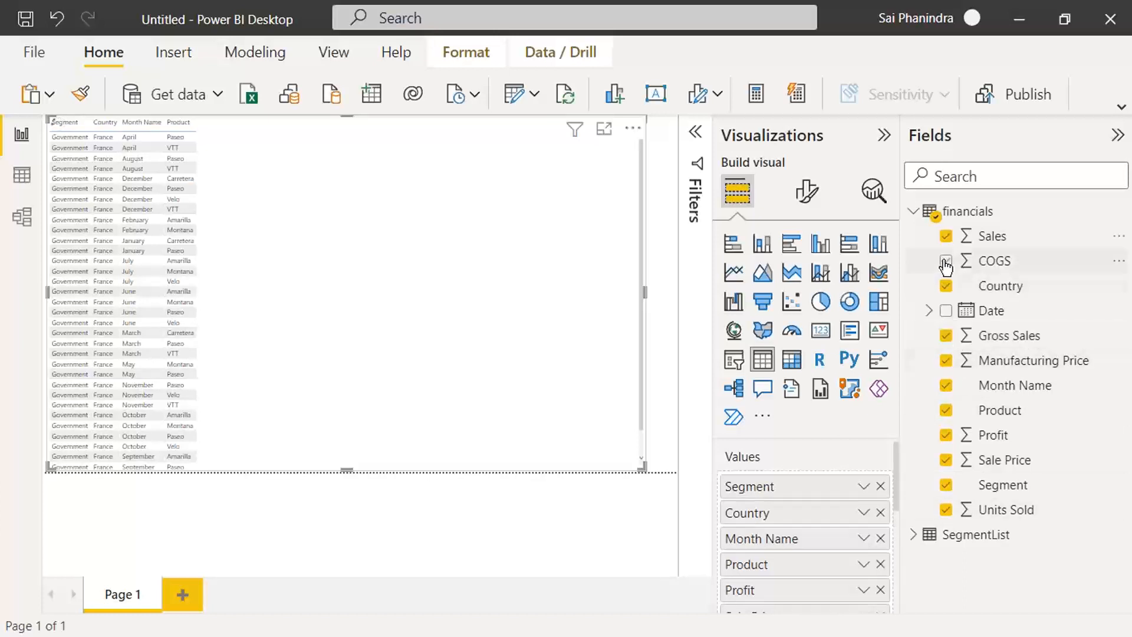
left_click(947, 261)
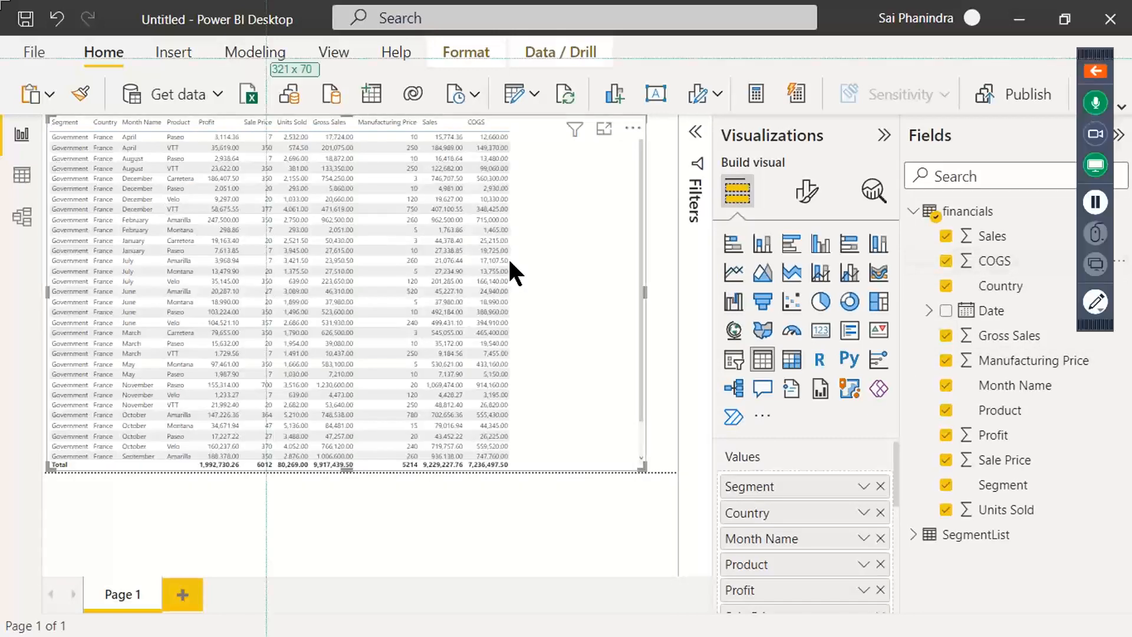
left_click_drag(1, 2, 1088, 568)
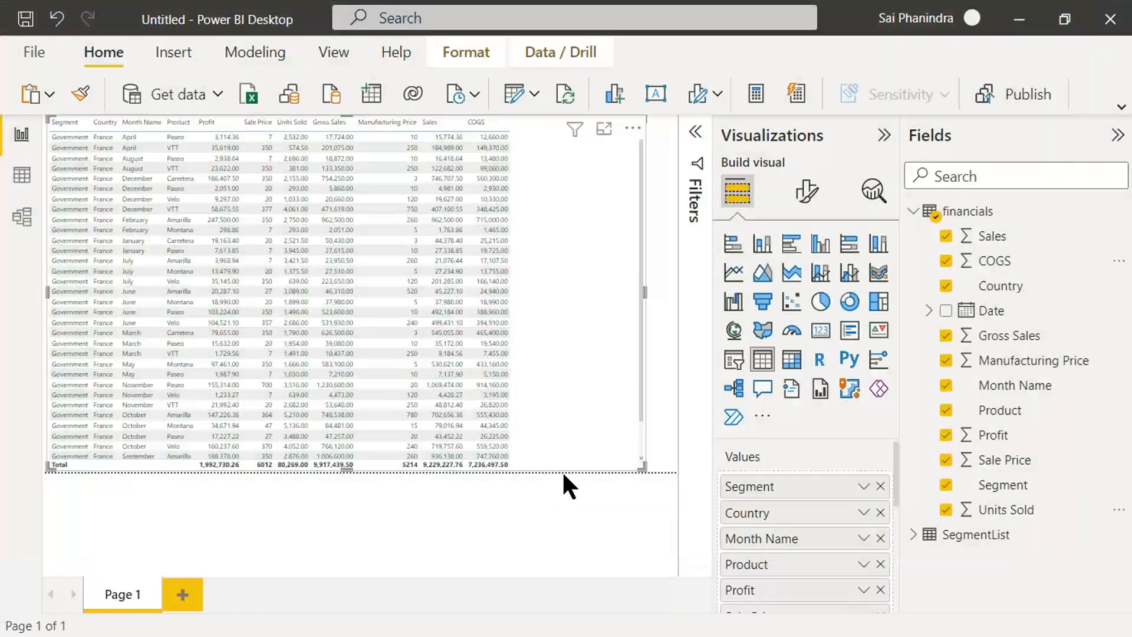
Step: Set the table visual's global font size to 20 in its grid formatting options
left_click(807, 194)
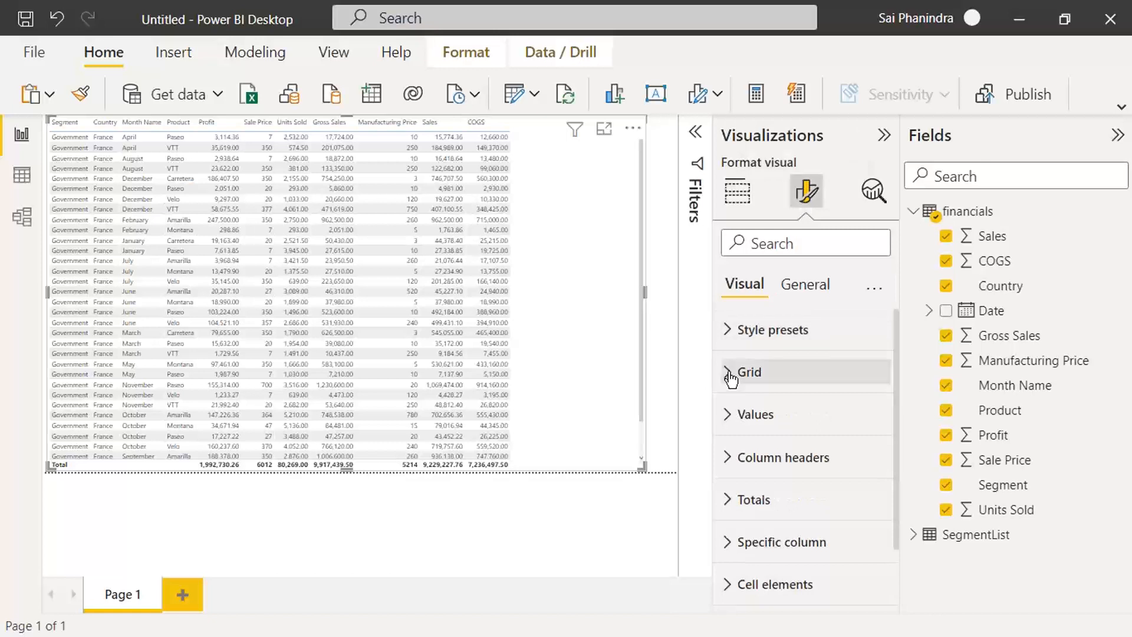
left_click(732, 374)
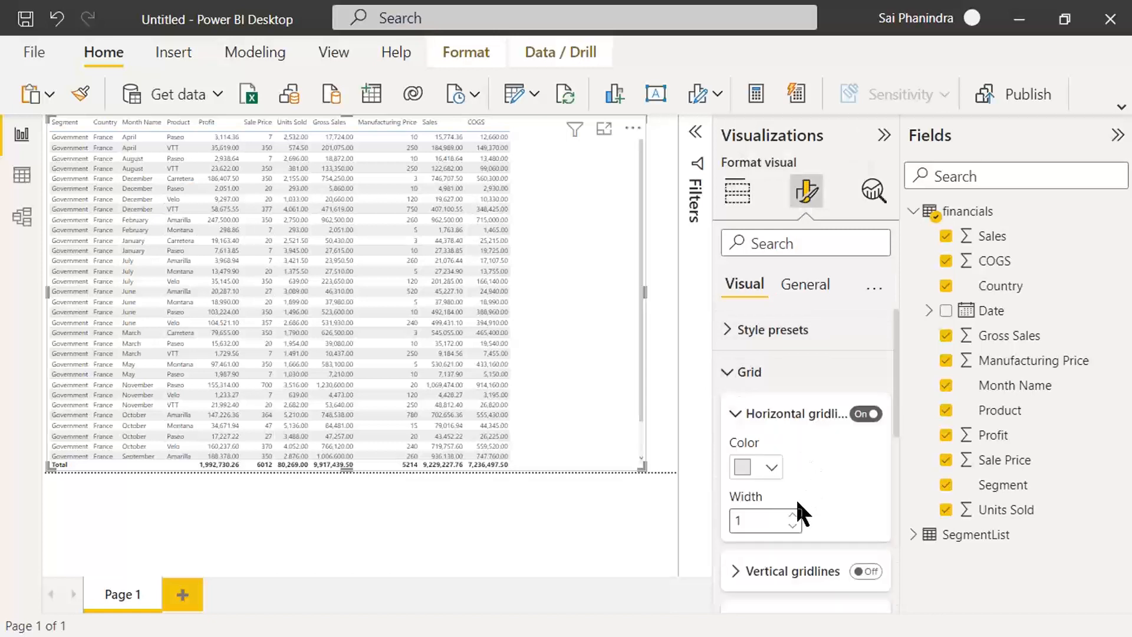
scroll(816, 493, "down", 3)
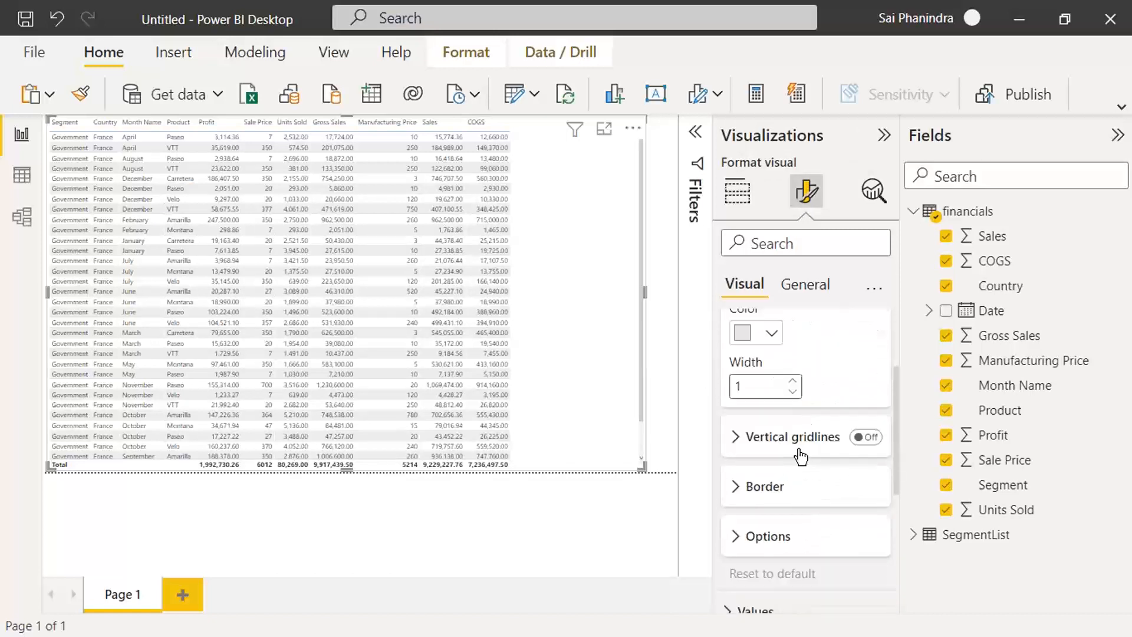
left_click(758, 486)
scroll(812, 518, "down", 1)
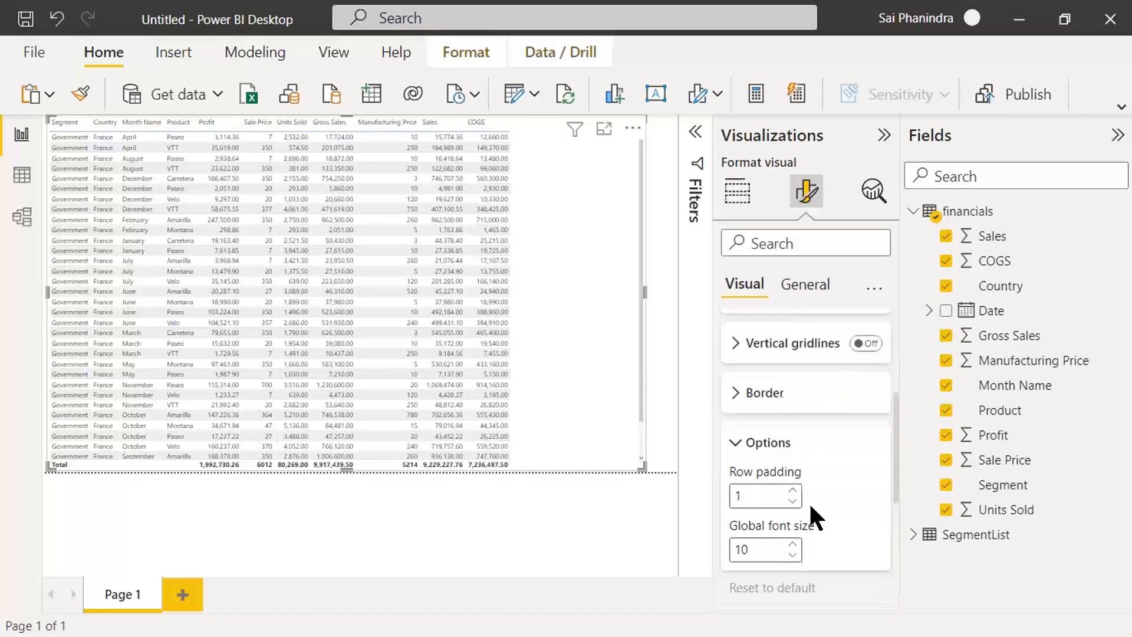
left_click_drag(755, 567, 732, 550)
type("2")
key("Return")
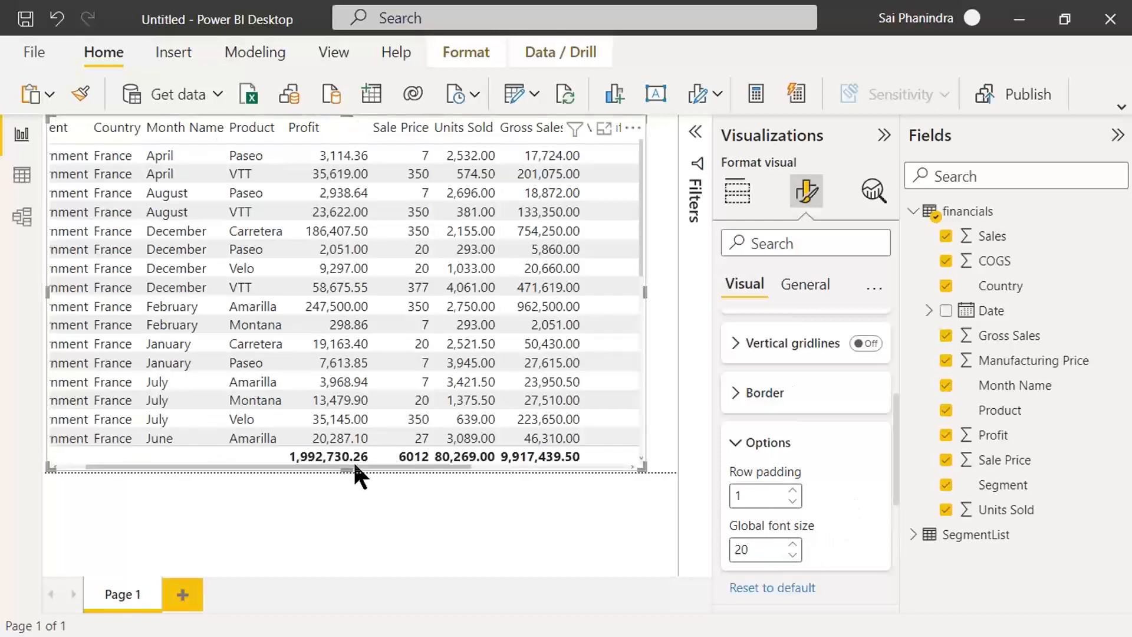
Step: Bring the table's Segment column fully into view and capture a screenshot of the enlarged-text report
left_click_drag(126, 465, 102, 465)
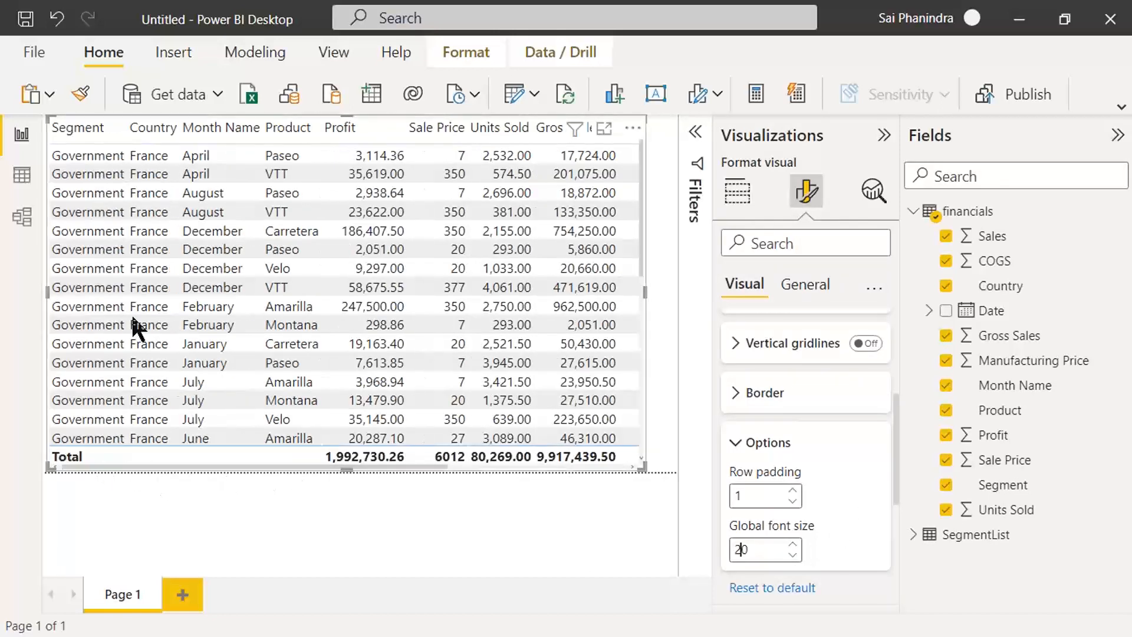
key("alt+s")
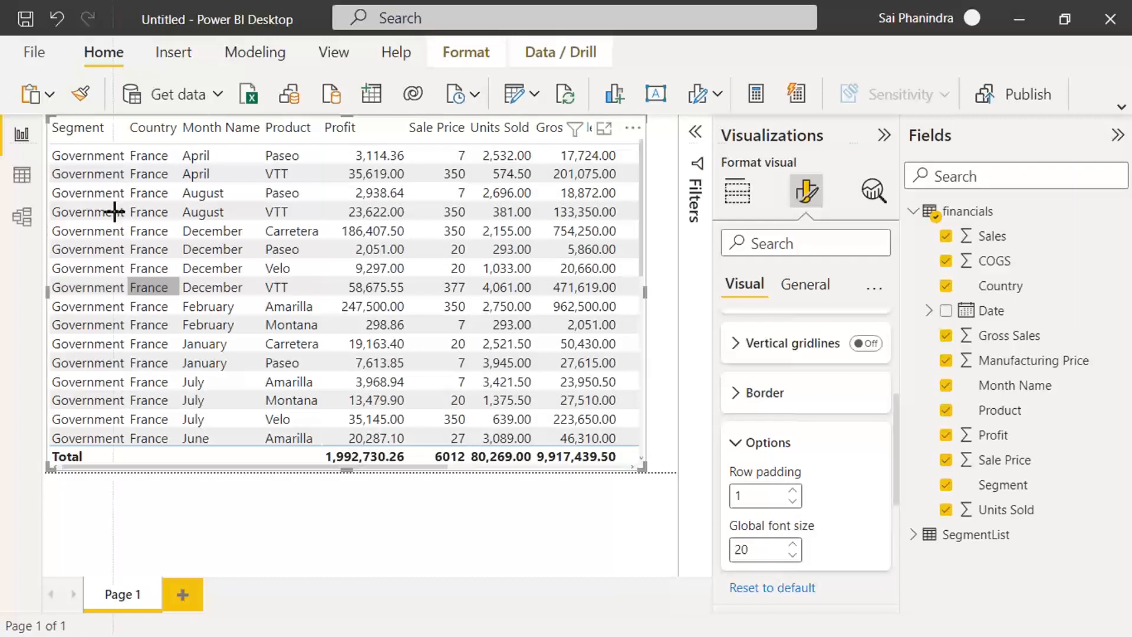
left_click_drag(1, 0, 1072, 570)
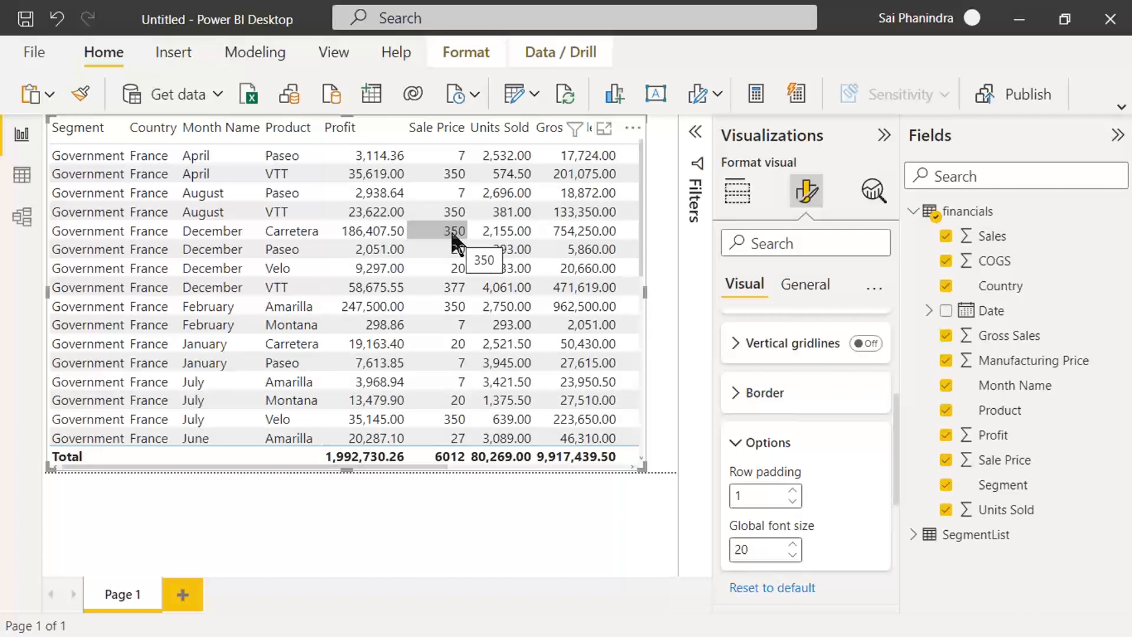
Step: Capture a screenshot of the query transformation options over the report table and open the Edit Parameters dialog
left_click(533, 95)
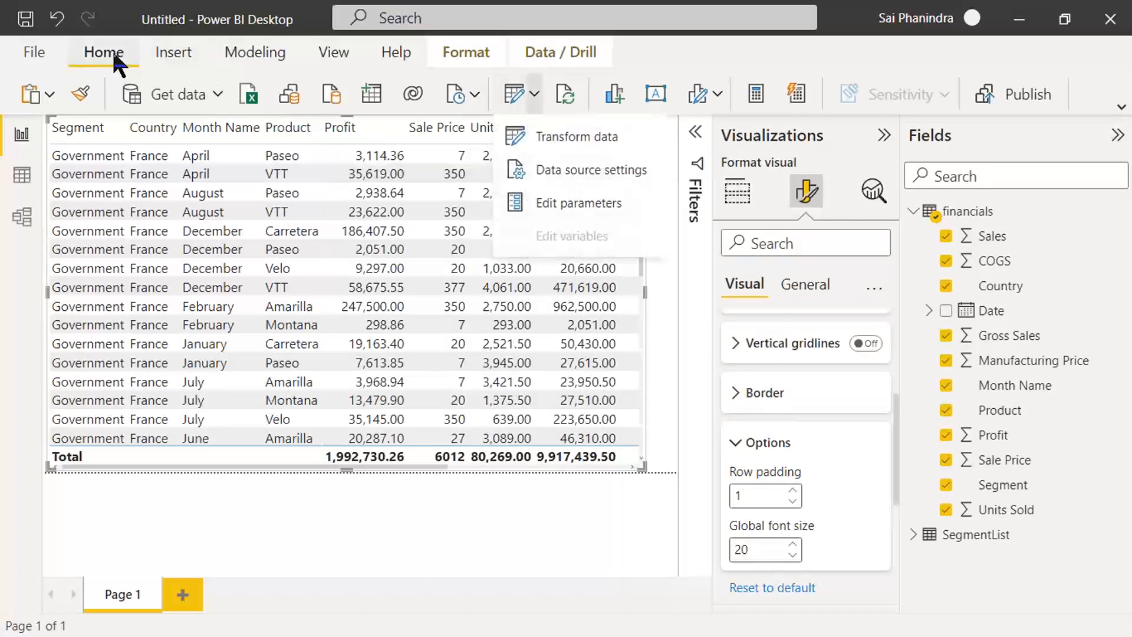
left_click_drag(2, 2, 680, 566)
left_click(555, 203)
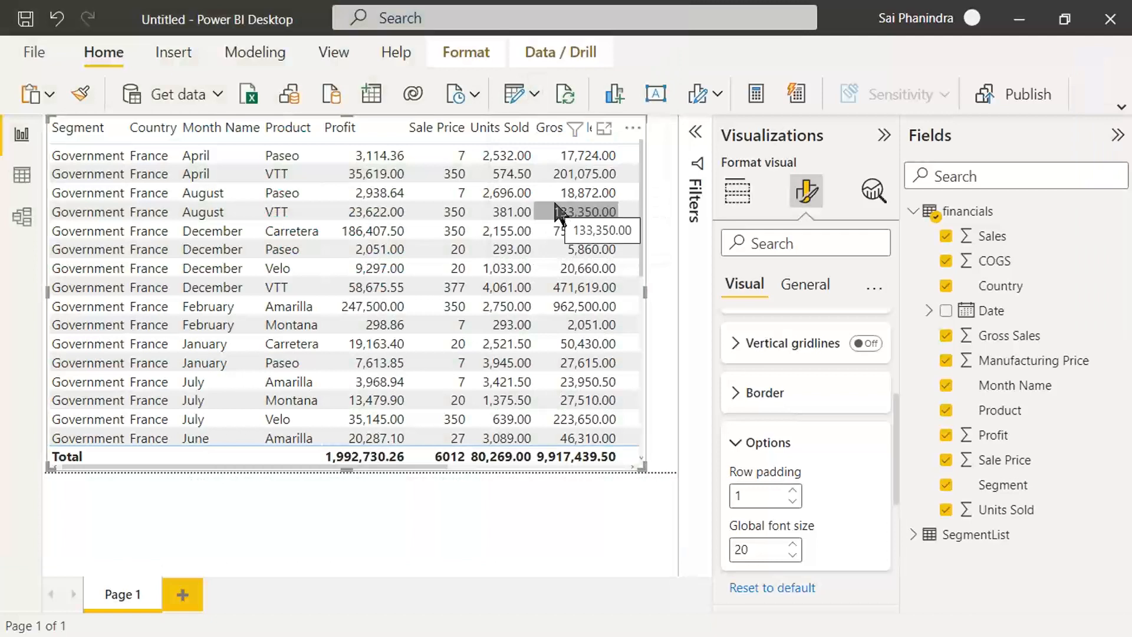
key("Print")
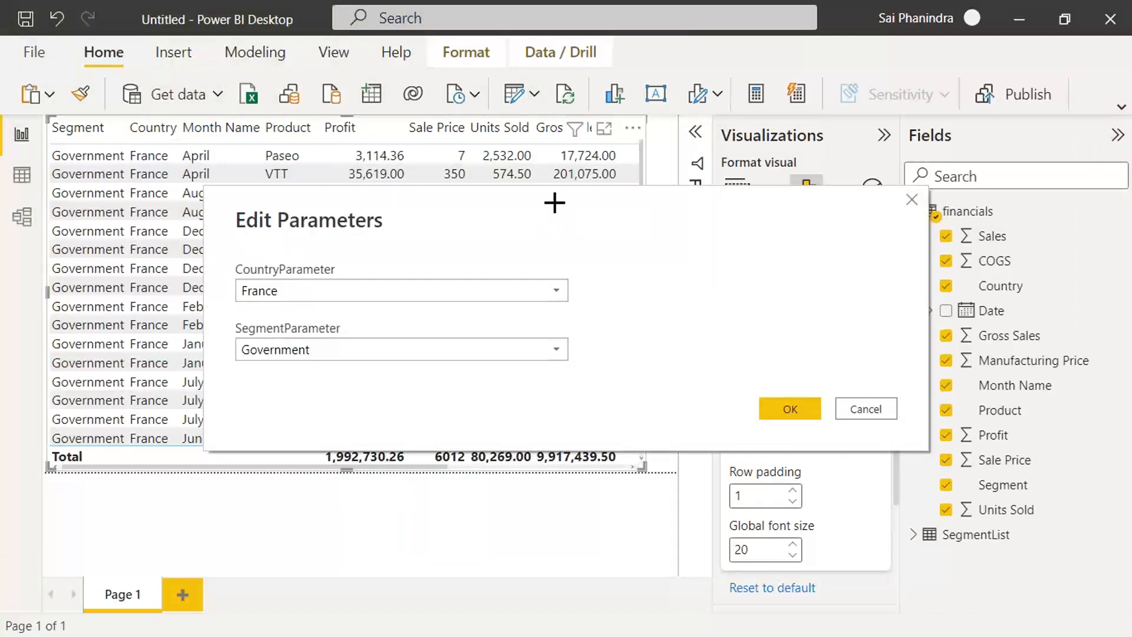
key("Escape")
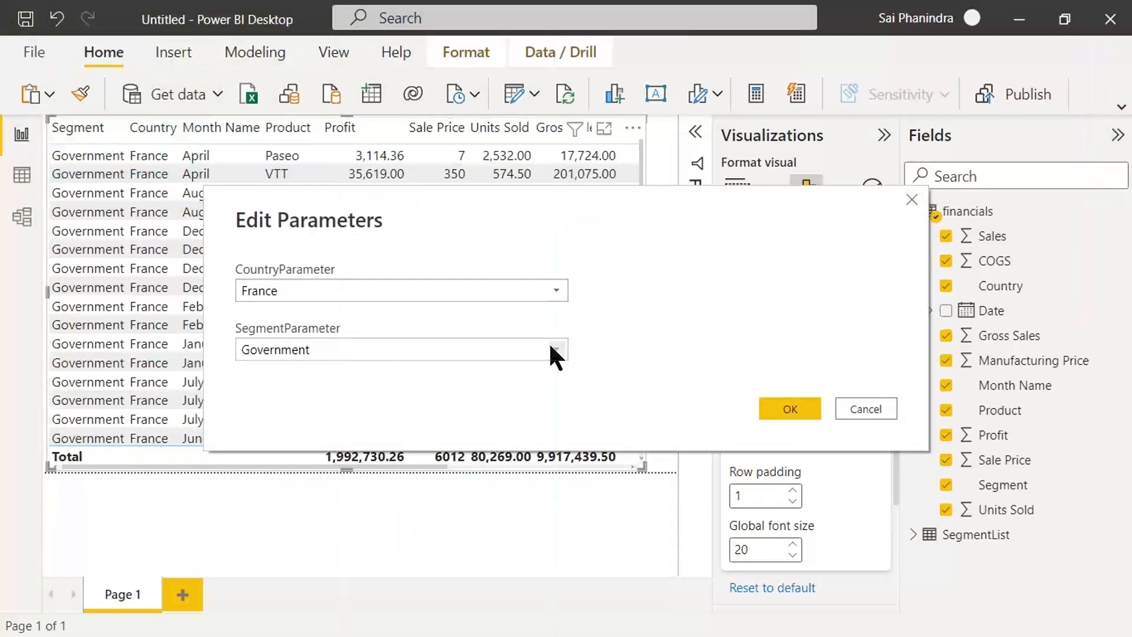
Step: Set SegmentParameter to Small Business and CountryParameter to Mexico, capturing the parameter selections in a screenshot
left_click(551, 349)
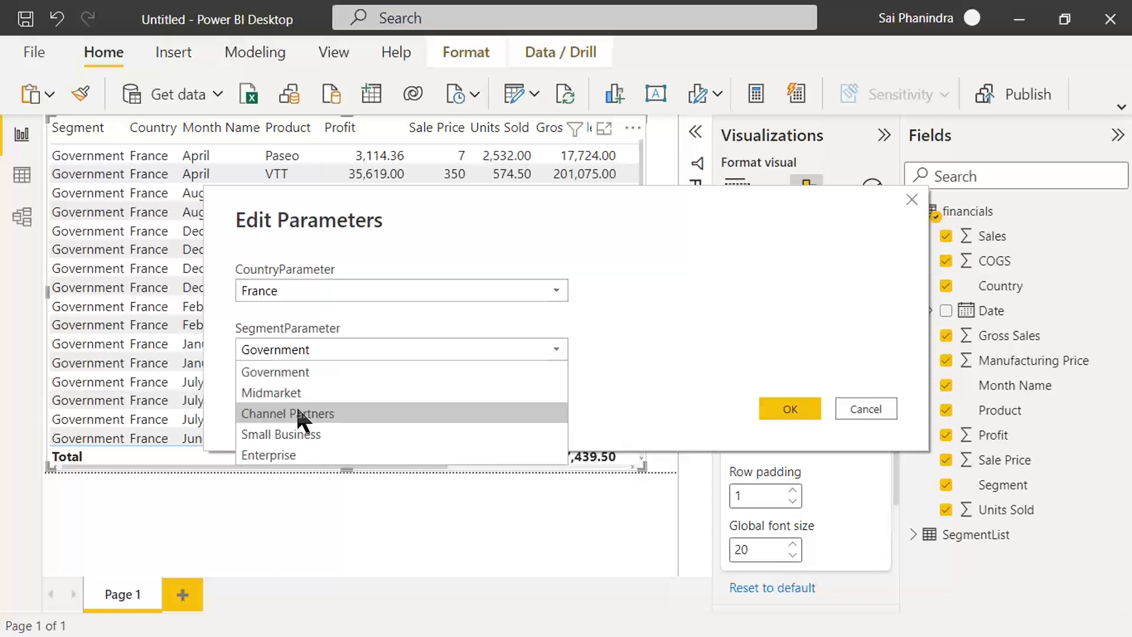
left_click(297, 434)
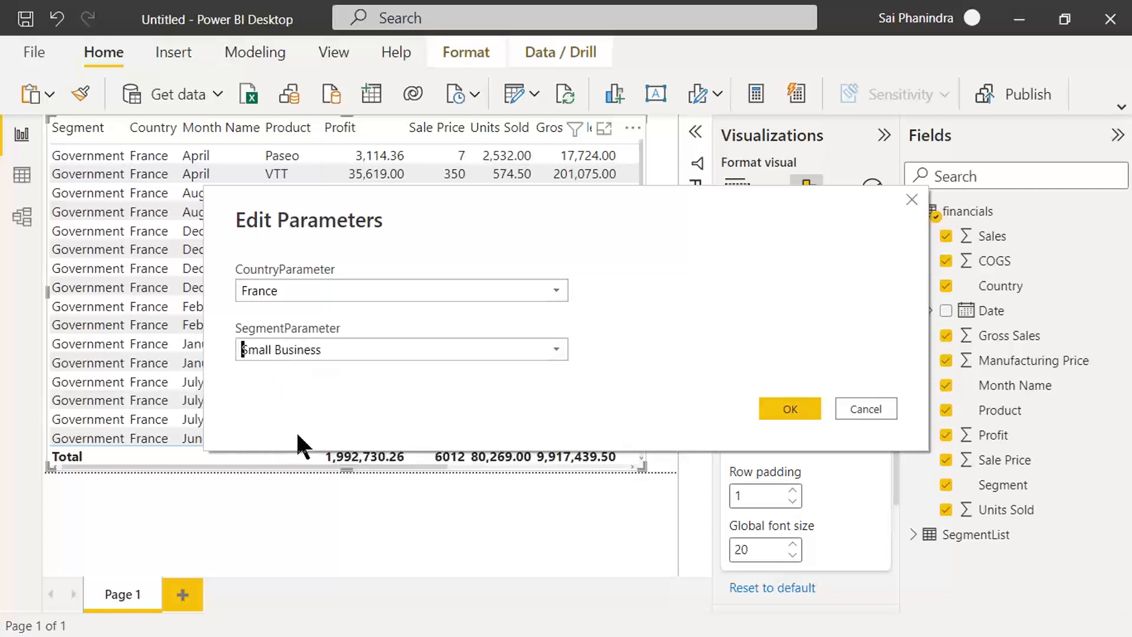
left_click(556, 290)
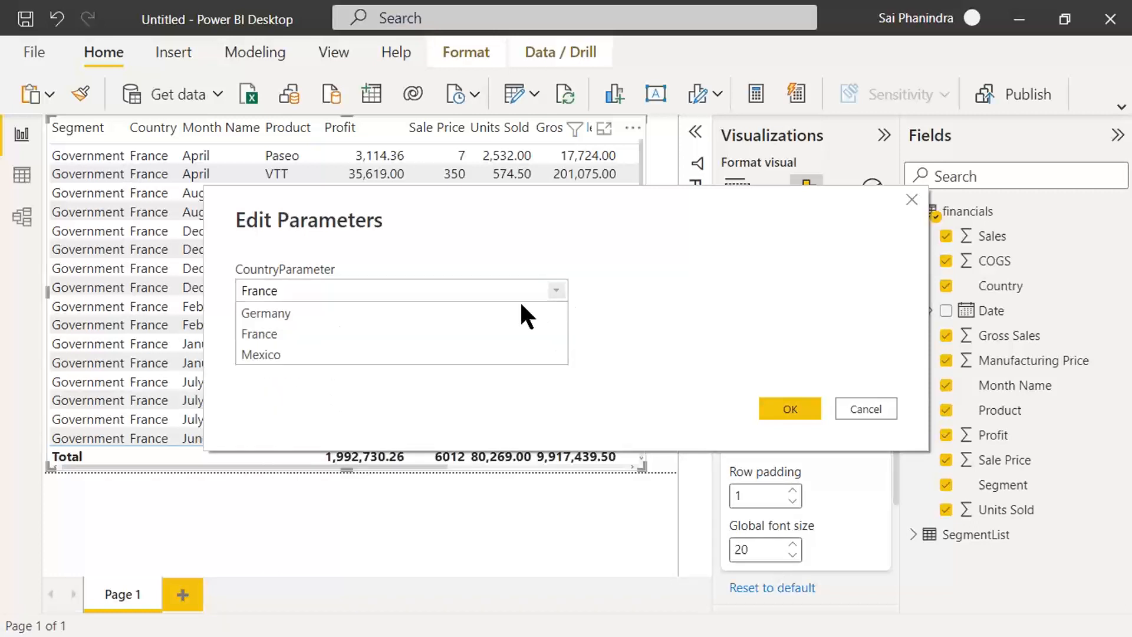
left_click(288, 334)
left_click(553, 291)
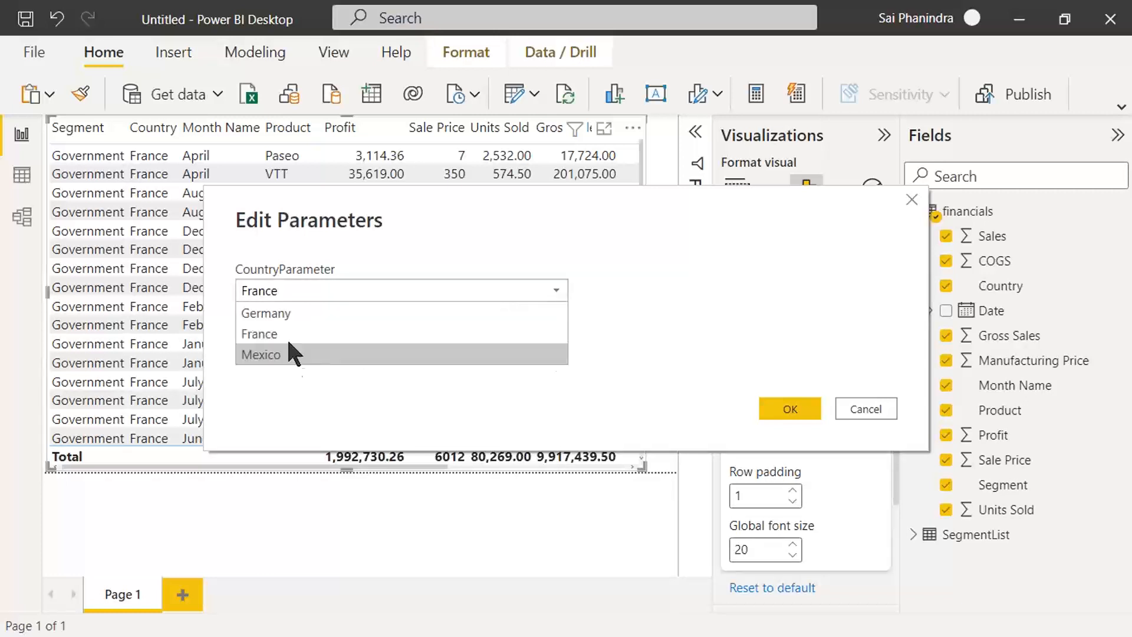
left_click(279, 355)
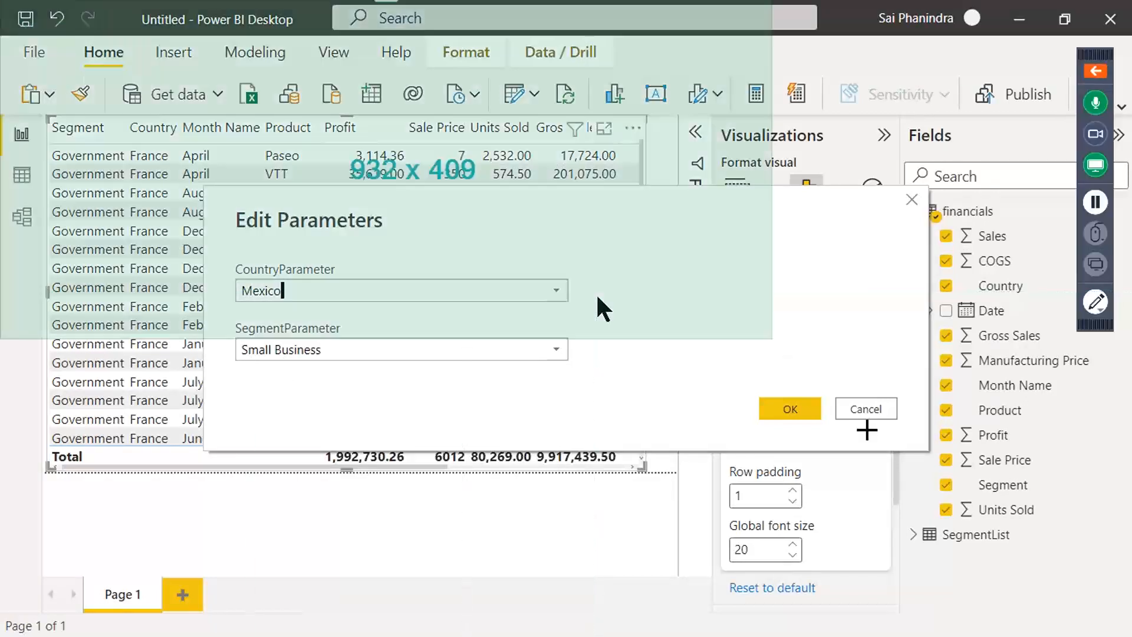
left_click_drag(867, 430, 884, 443)
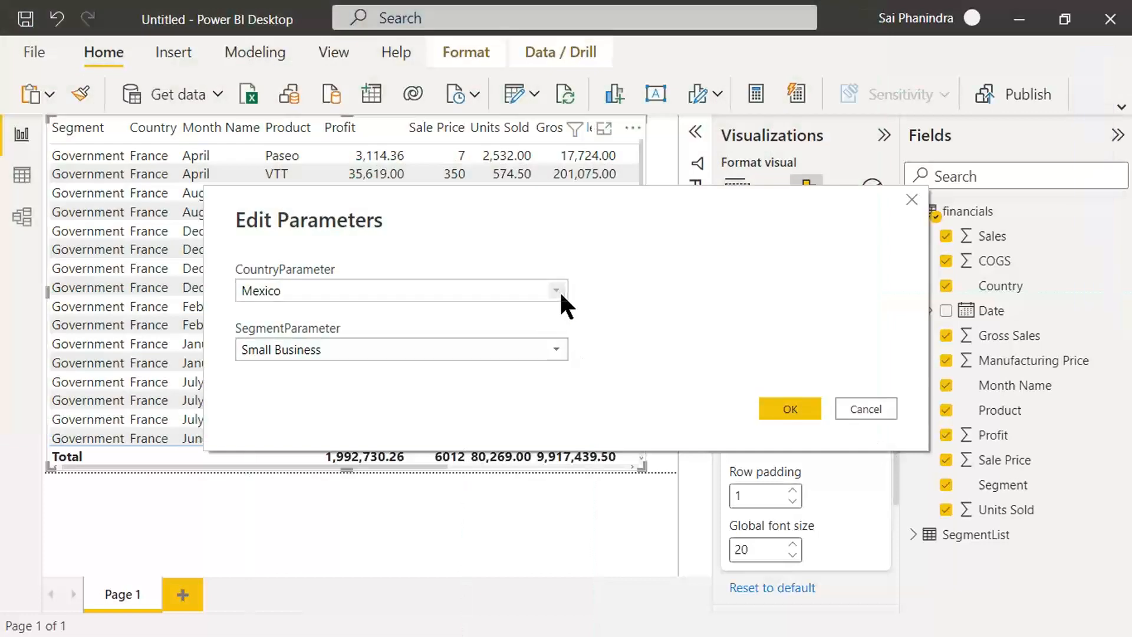
left_click(555, 289)
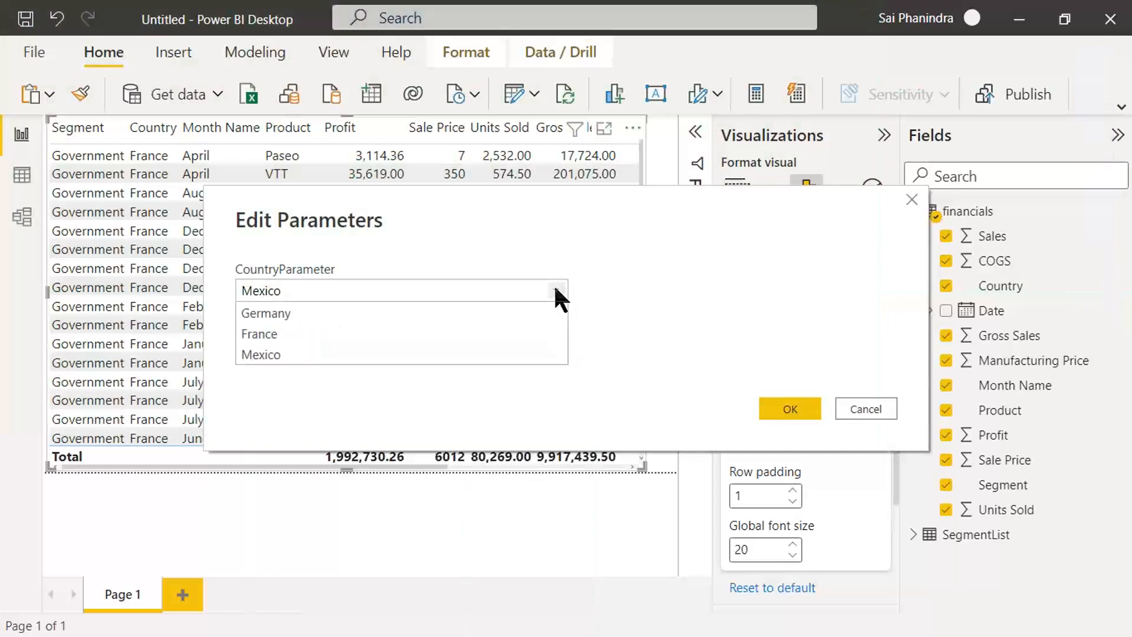
left_click(308, 354)
left_click(557, 347)
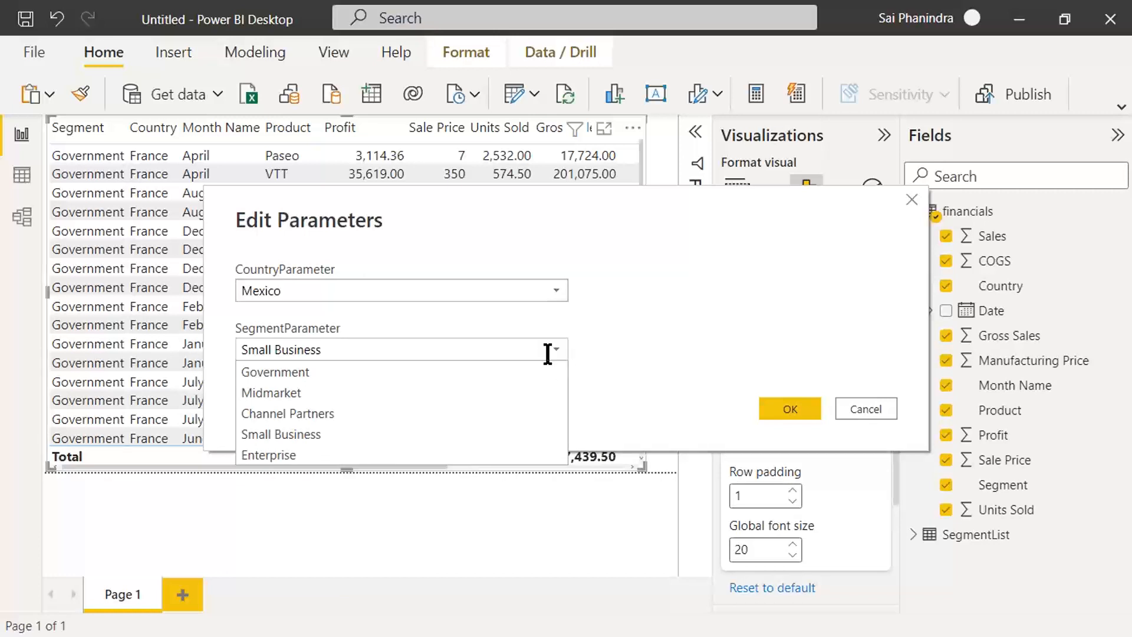
left_click(299, 433)
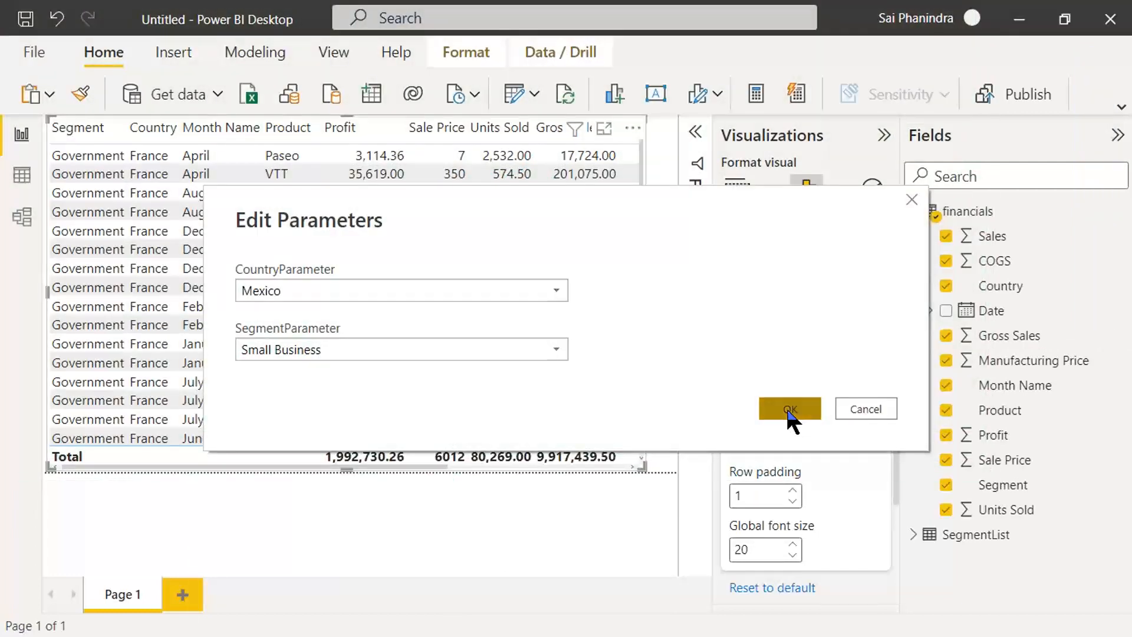
Step: Confirm the parameter values, bring the refreshed table's Segment column fully into view and capture a screenshot
left_click(788, 412)
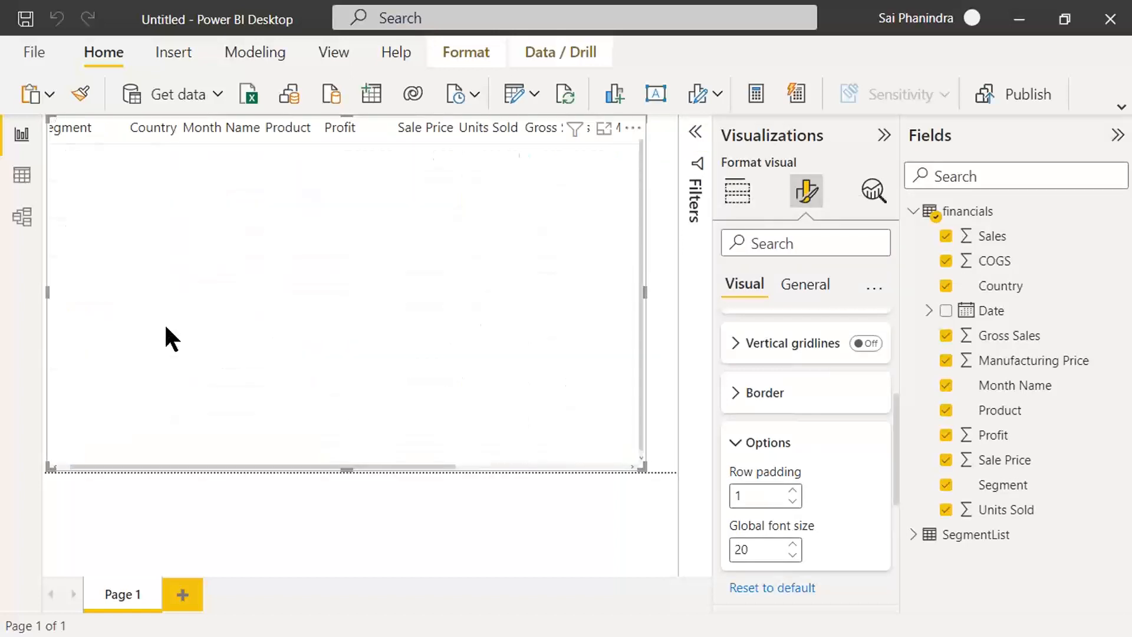
left_click_drag(113, 466, 83, 466)
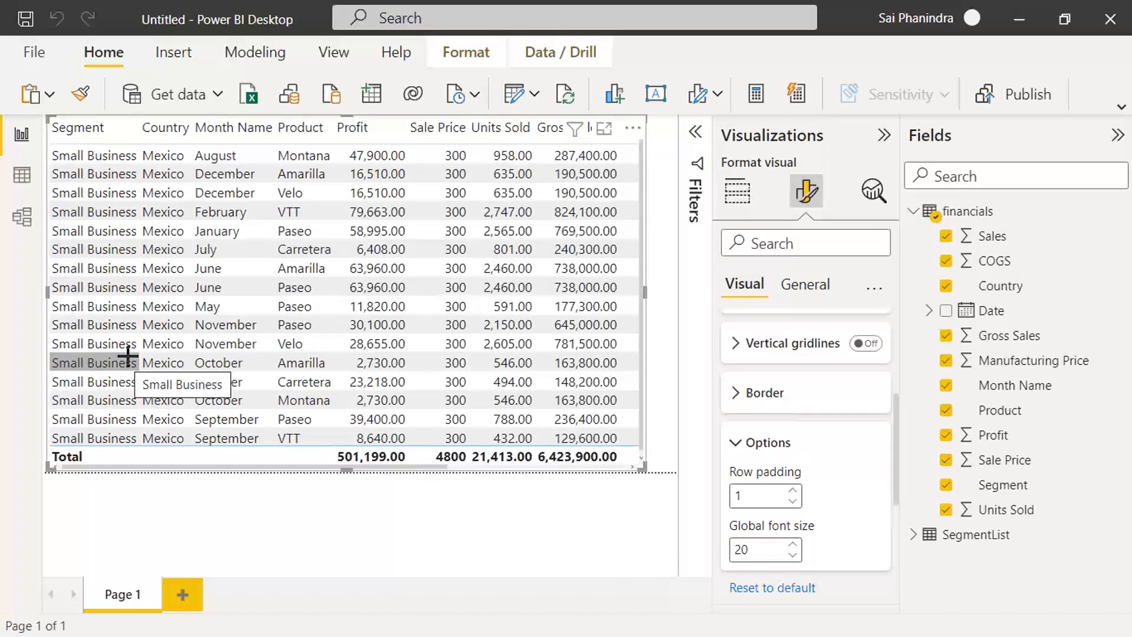
left_click_drag(693, 339, 1079, 573)
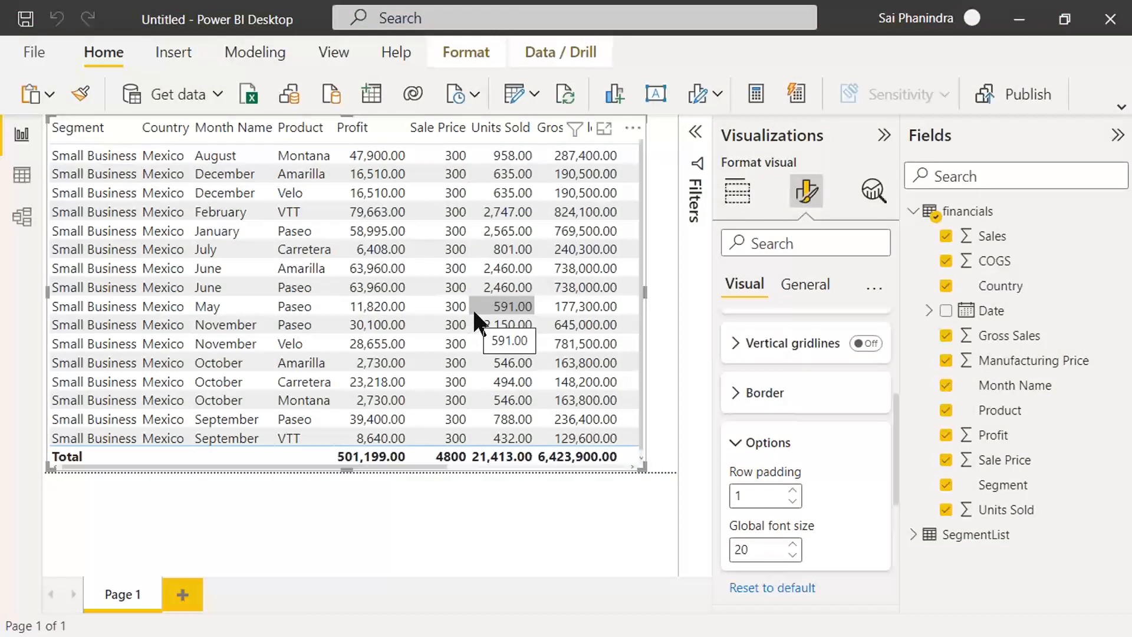
Step: Edit the parameters to CountryParameter France and SegmentParameter Midmarket, and apply the pending query changes
left_click(536, 93)
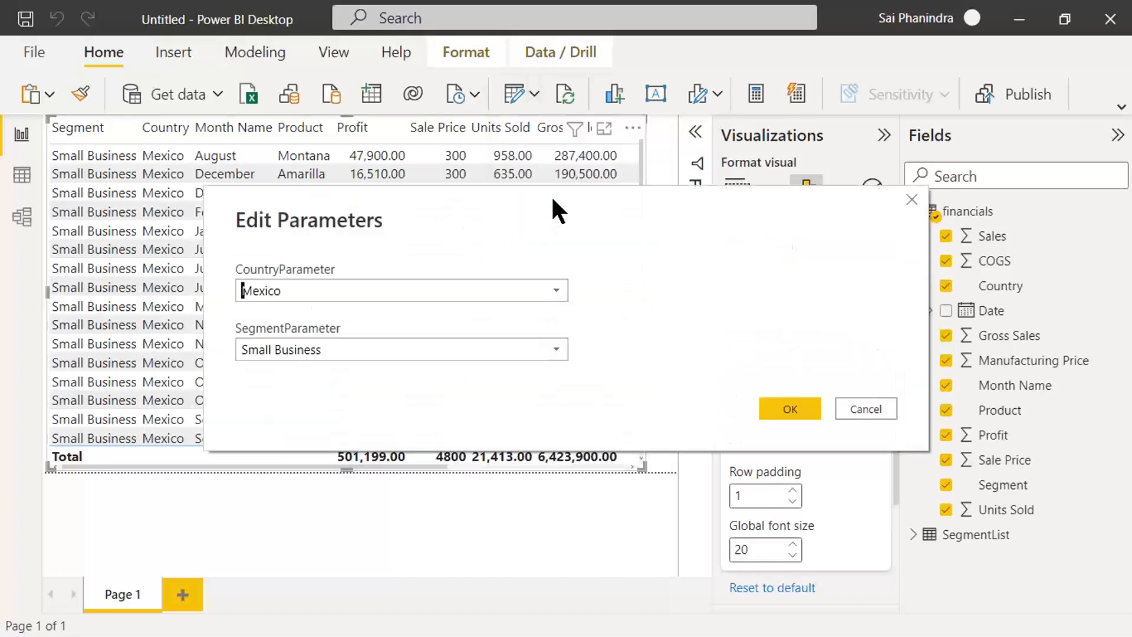
left_click(555, 290)
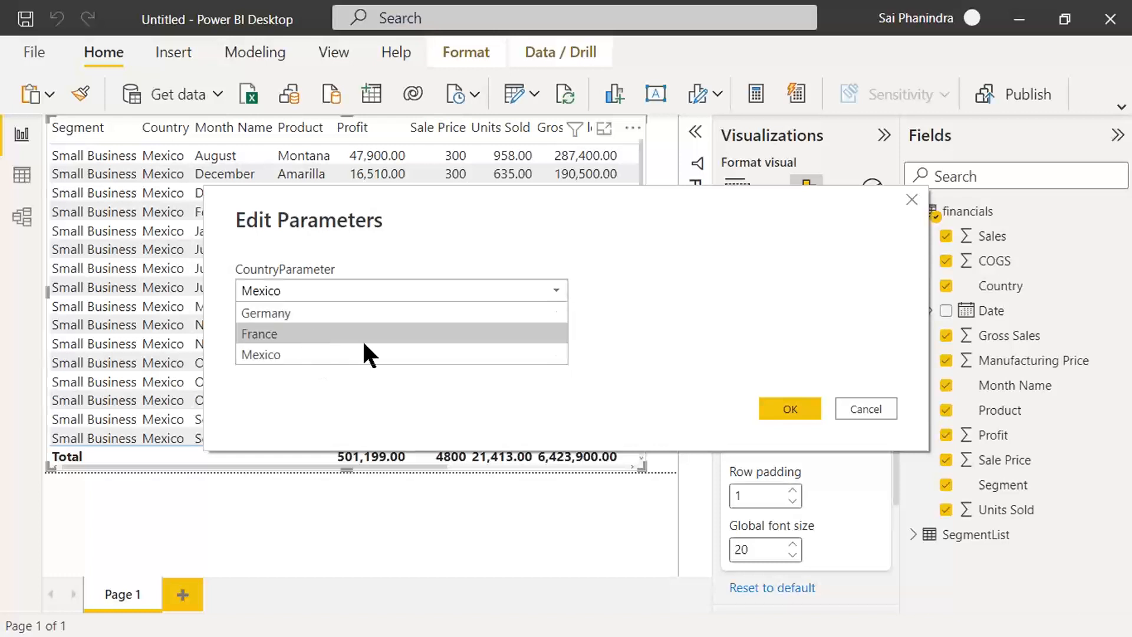
left_click(412, 332)
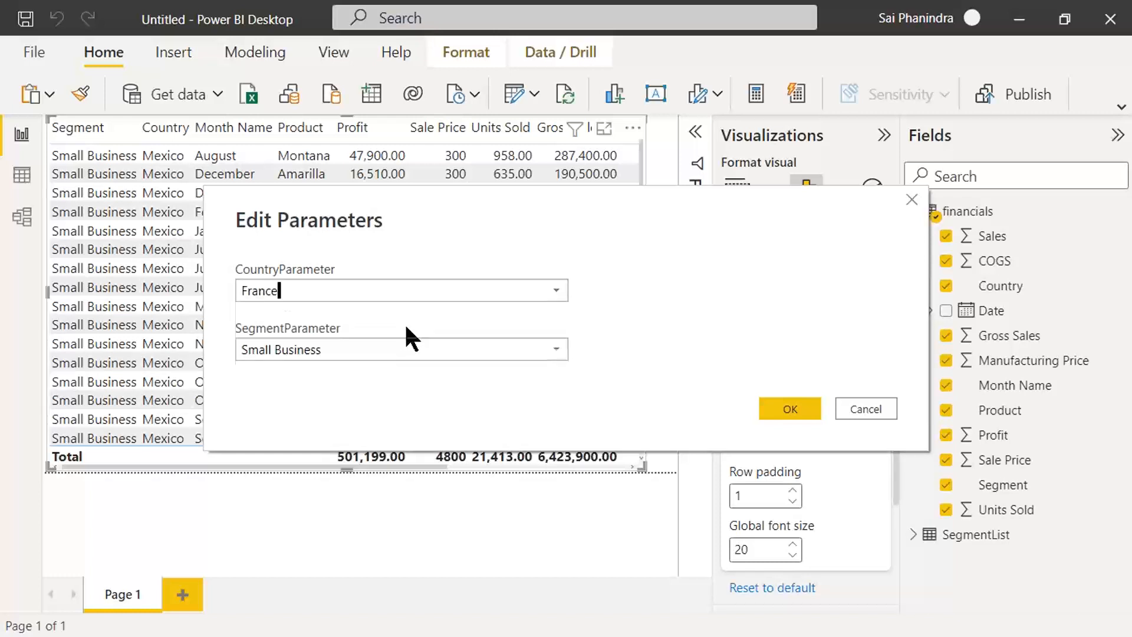
left_click(556, 349)
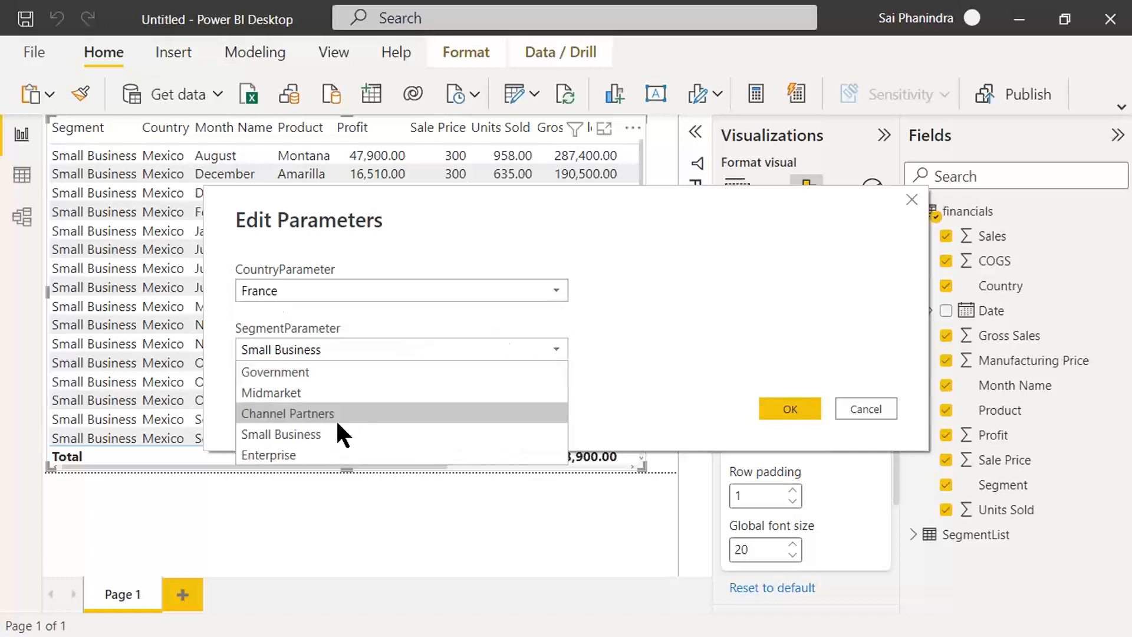
left_click(309, 390)
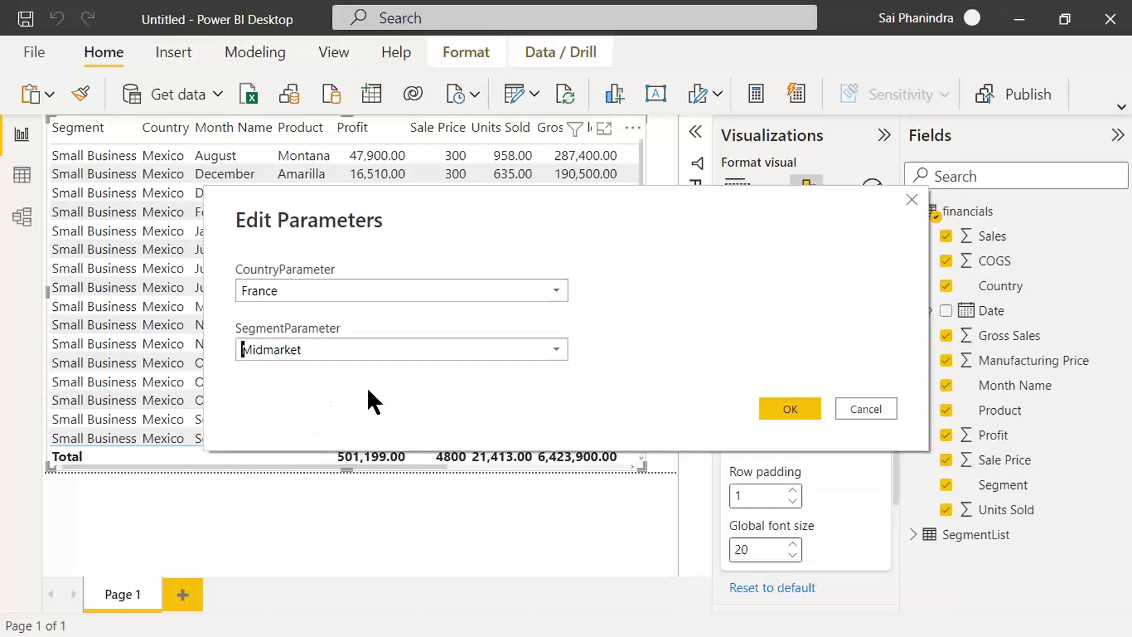
left_click(791, 409)
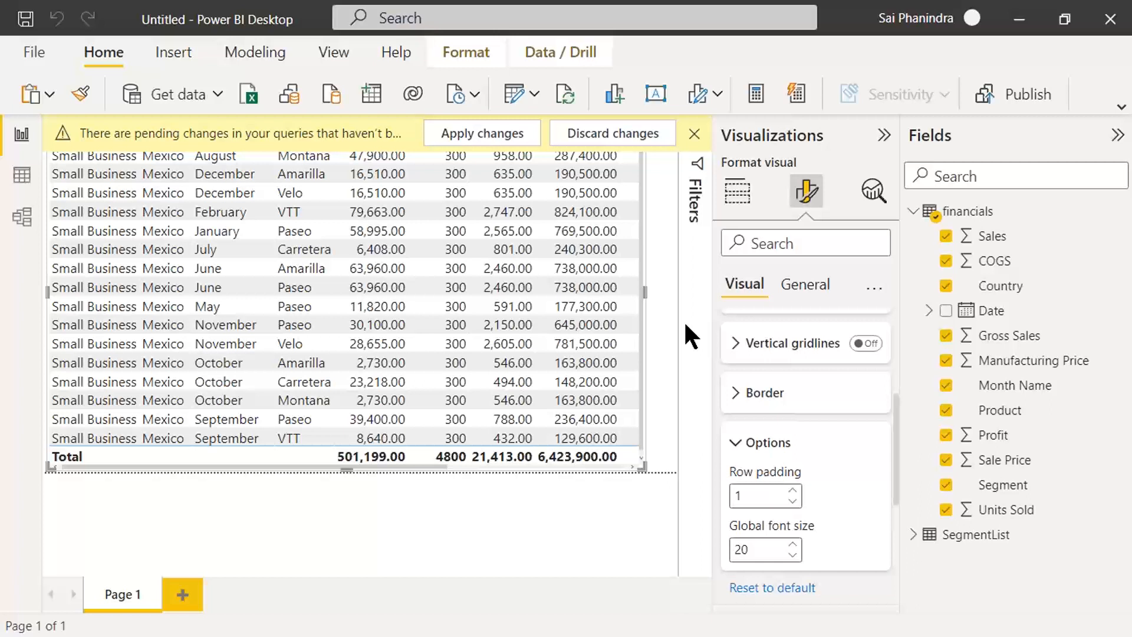
left_click(452, 136)
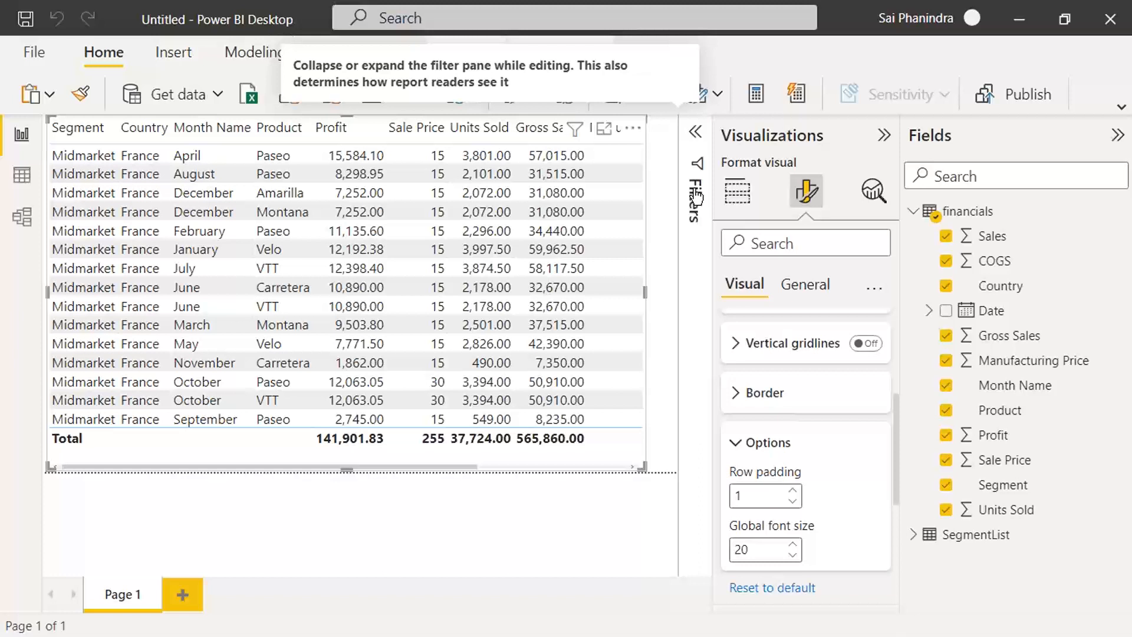
Step: Filter the table visual to show items whose Sales value is greater than 10000
left_click(696, 134)
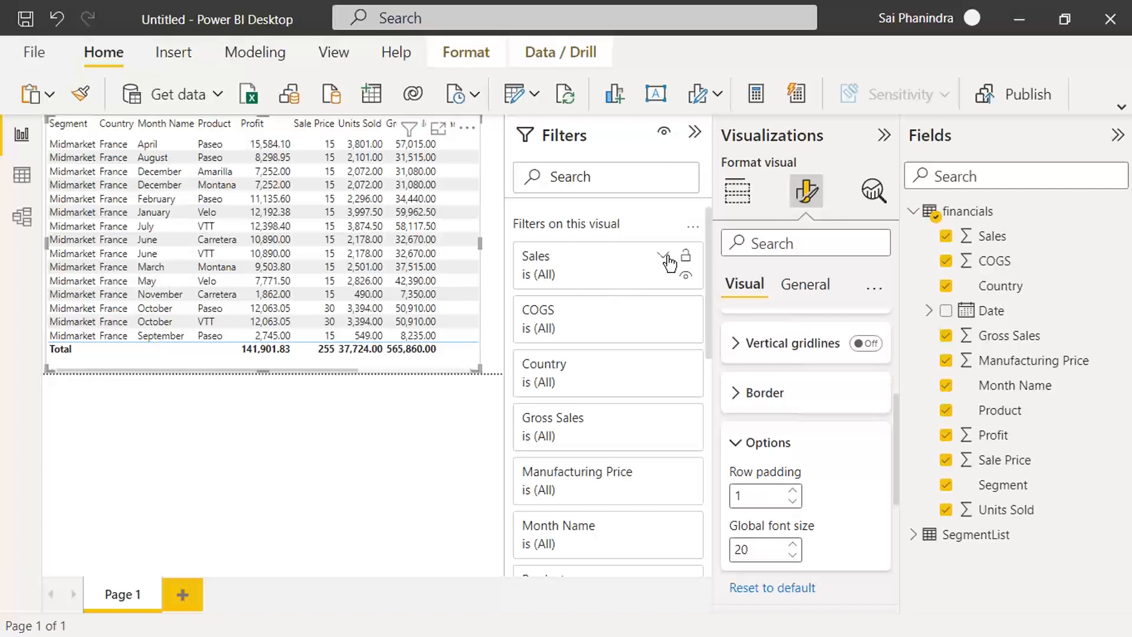
left_click(664, 257)
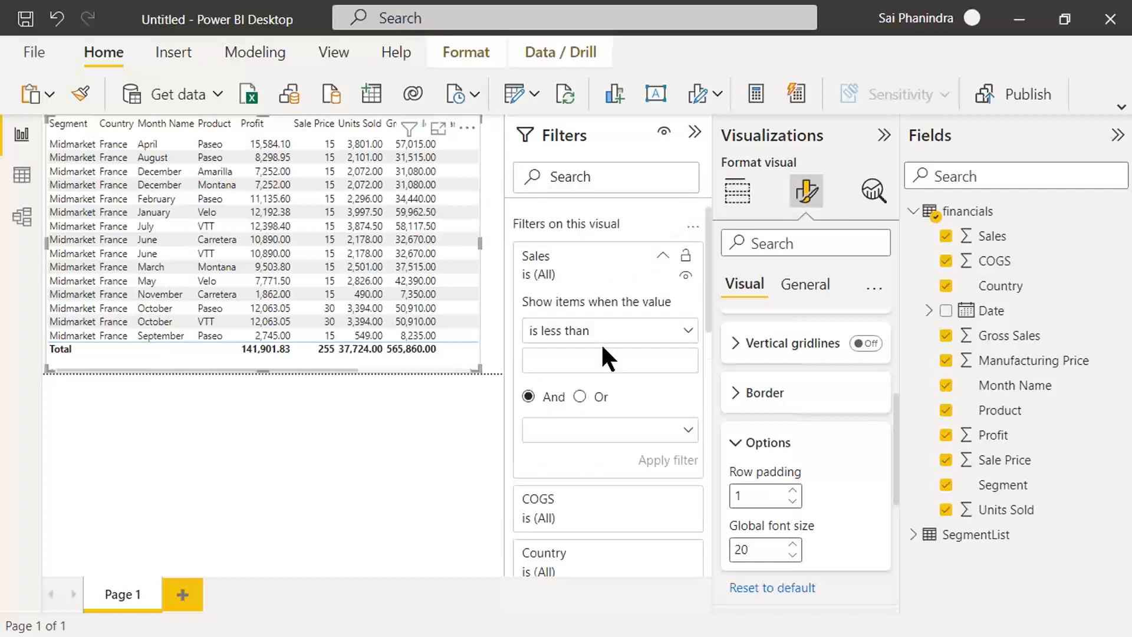
left_click(586, 341)
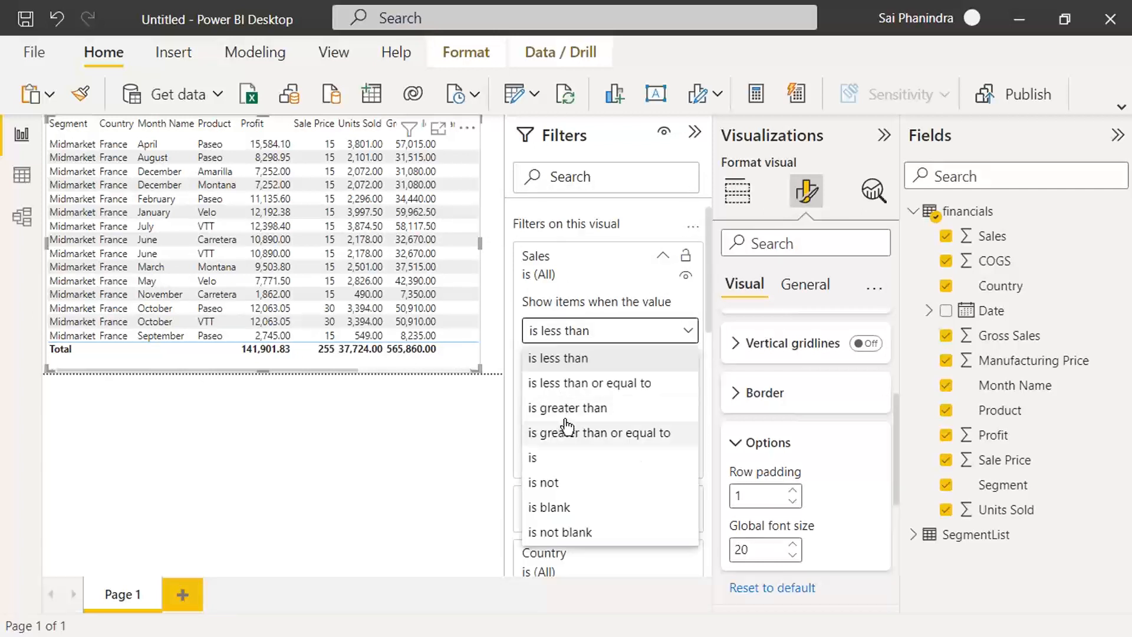
left_click(568, 413)
left_click(559, 363)
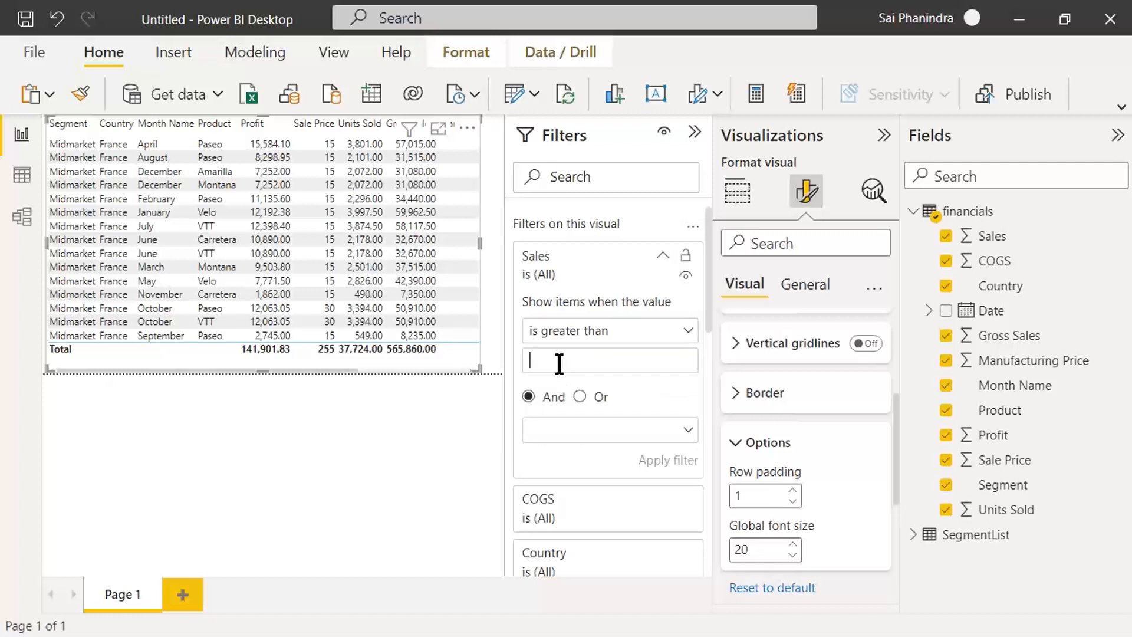
type("10000")
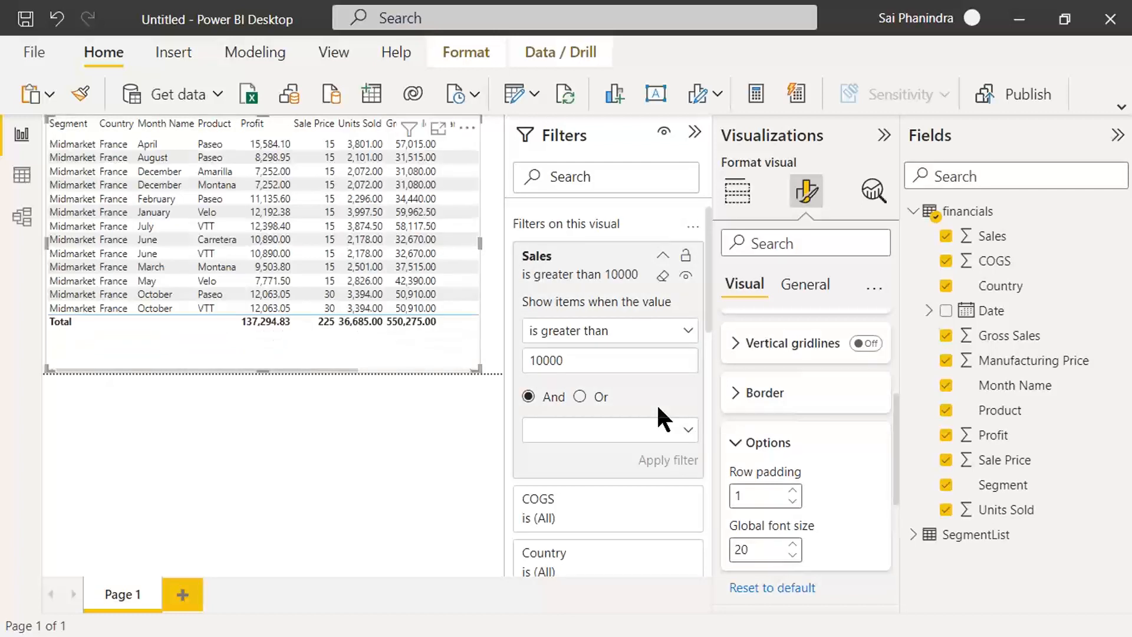
Step: Capture a screenshot of the report with its Sales filter settings and collapse the filter pane
key("Print")
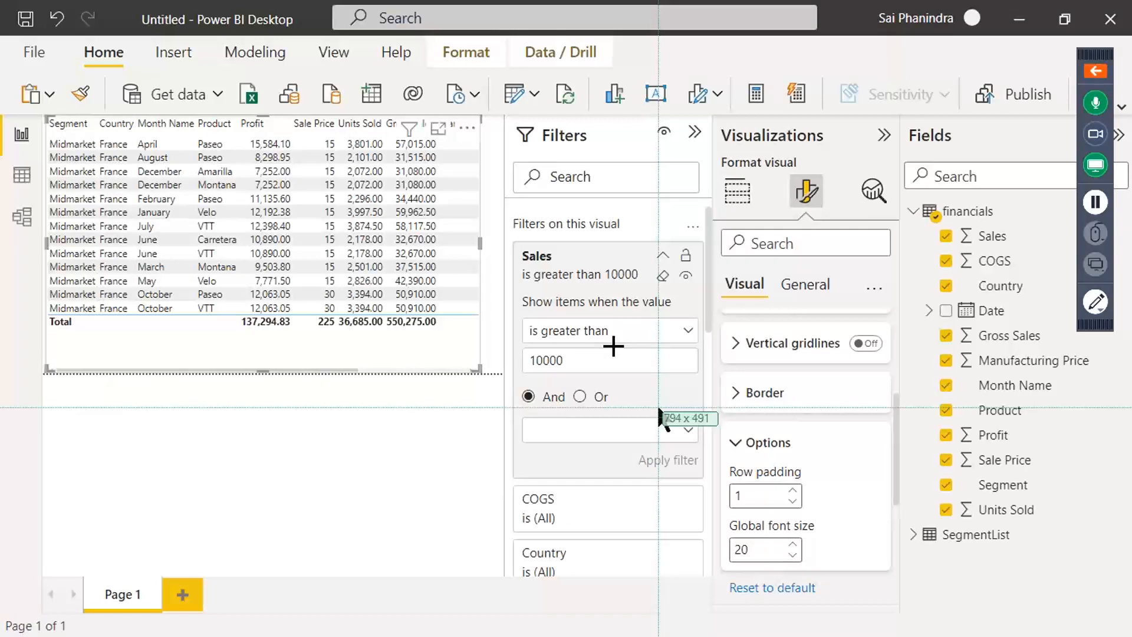
left_click_drag(1, 1, 1065, 568)
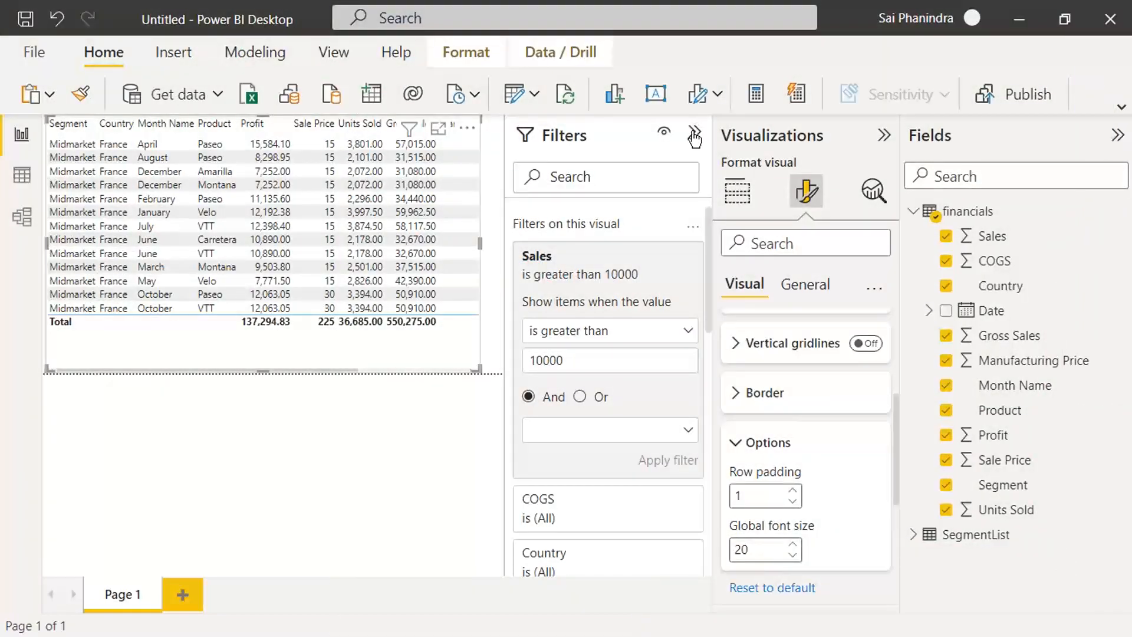
left_click(695, 137)
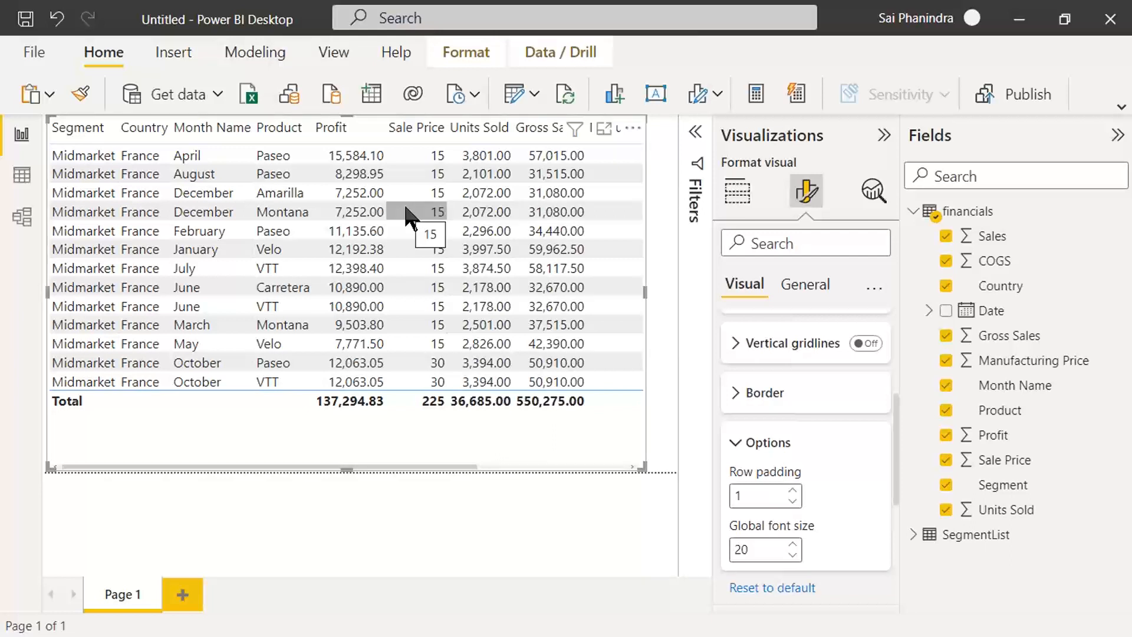
left_click(533, 92)
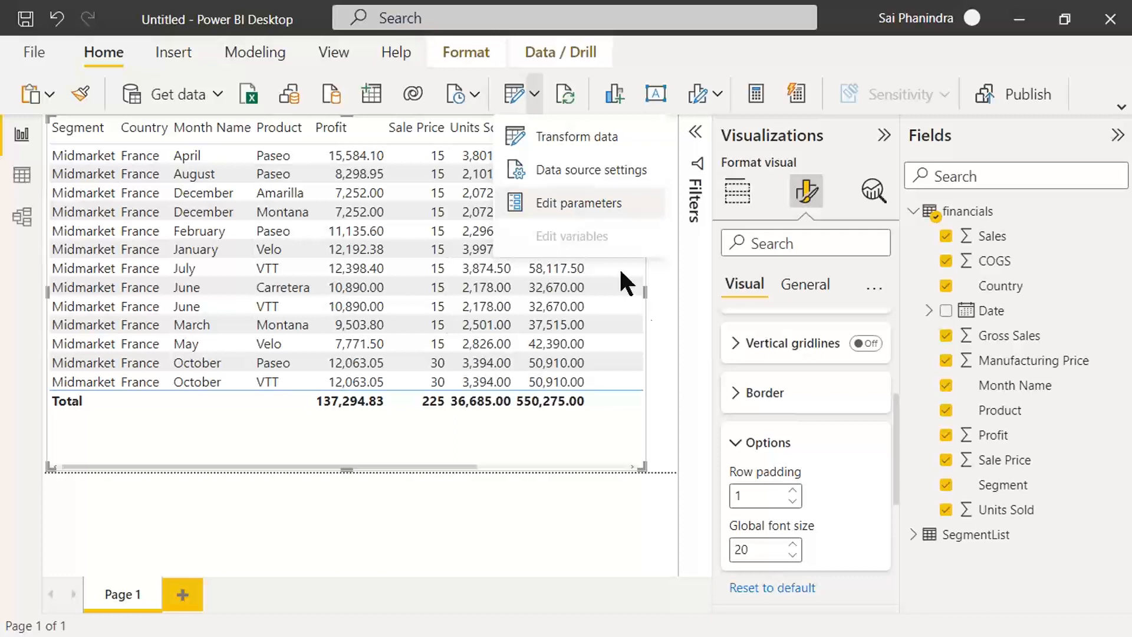
left_click(698, 204)
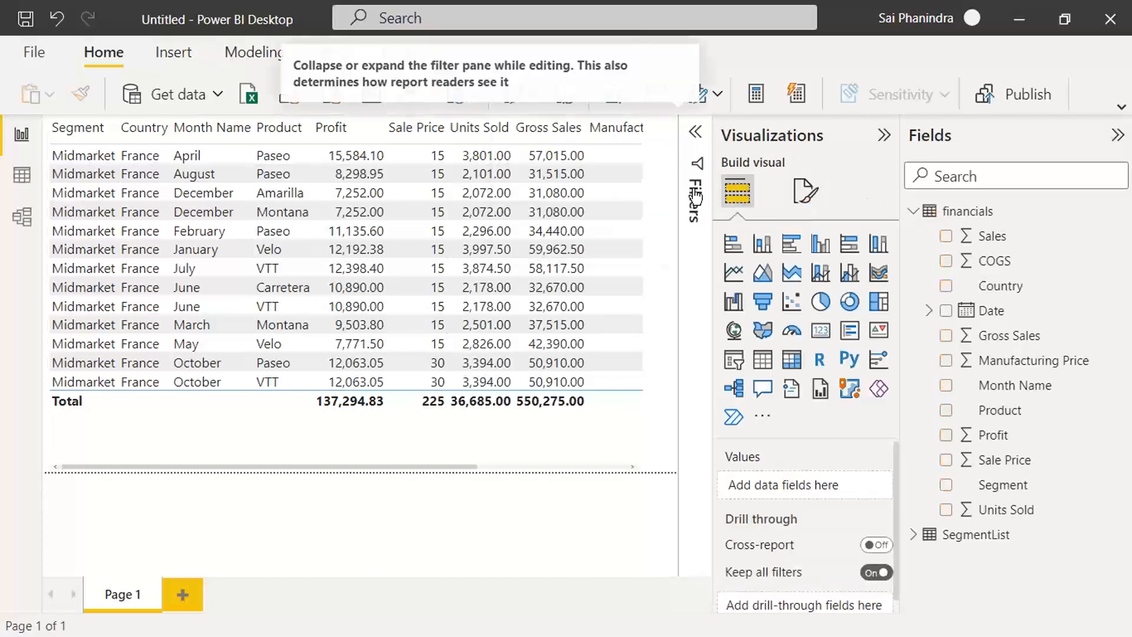
Step: Display the financials table's loaded rows in Data view, capture a screenshot of them, and return to the report
left_click(22, 177)
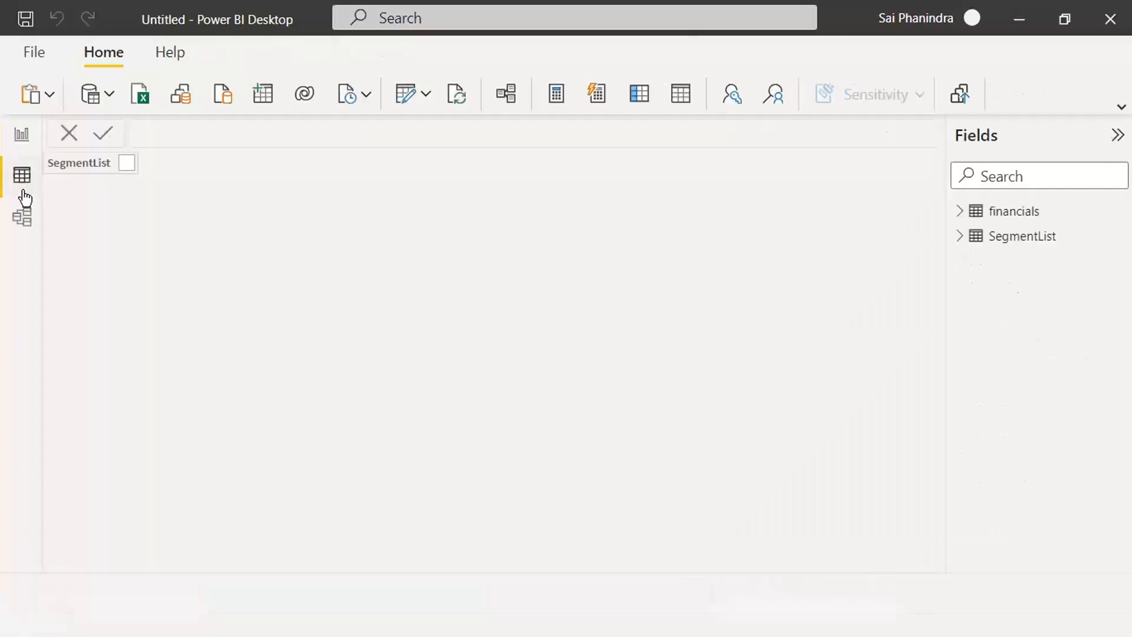
left_click(1027, 216)
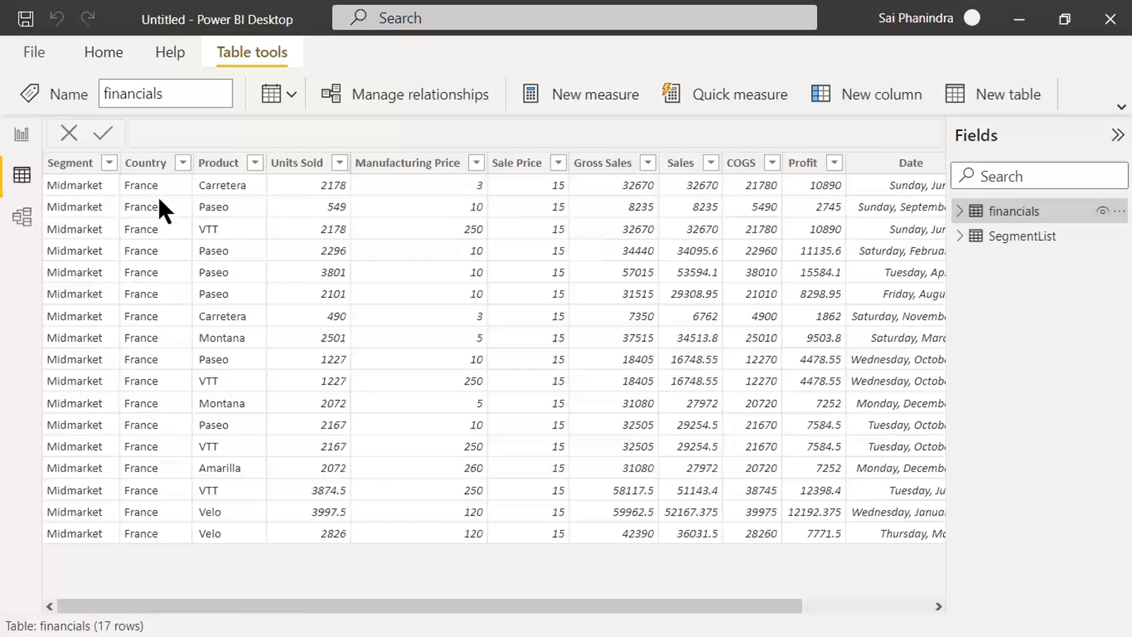
key("Print")
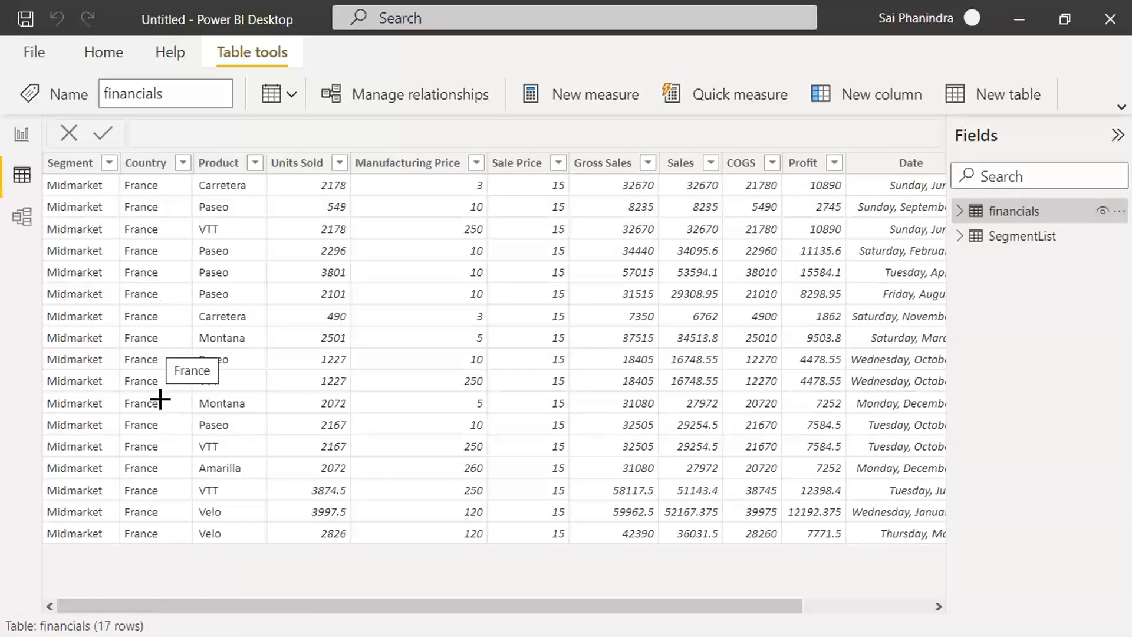
left_click_drag(13, 8, 959, 536)
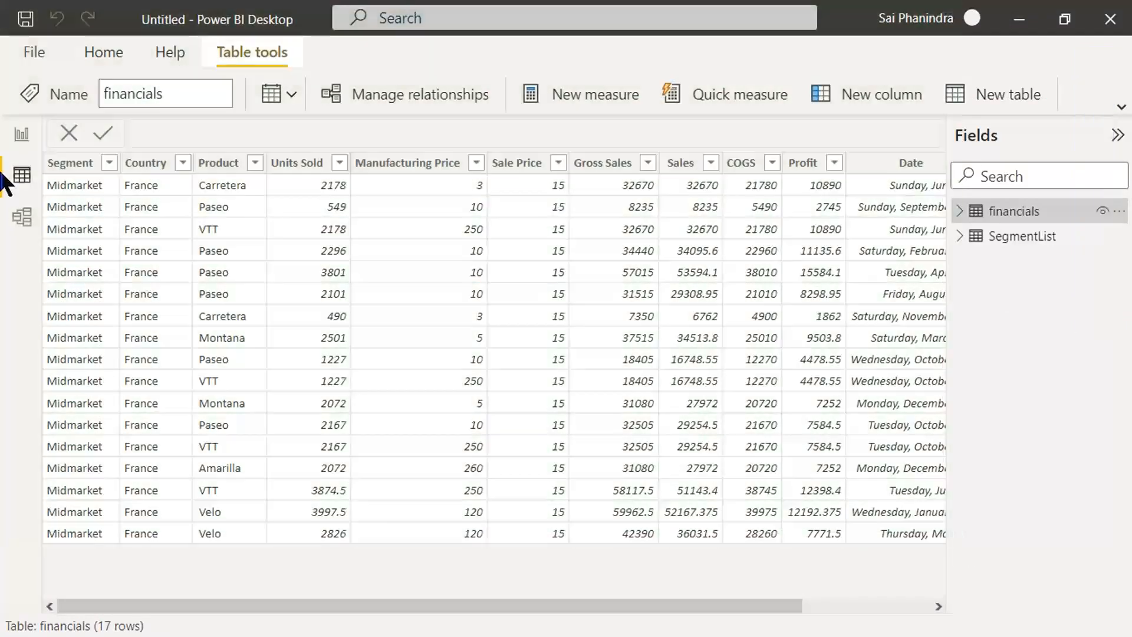
left_click(21, 136)
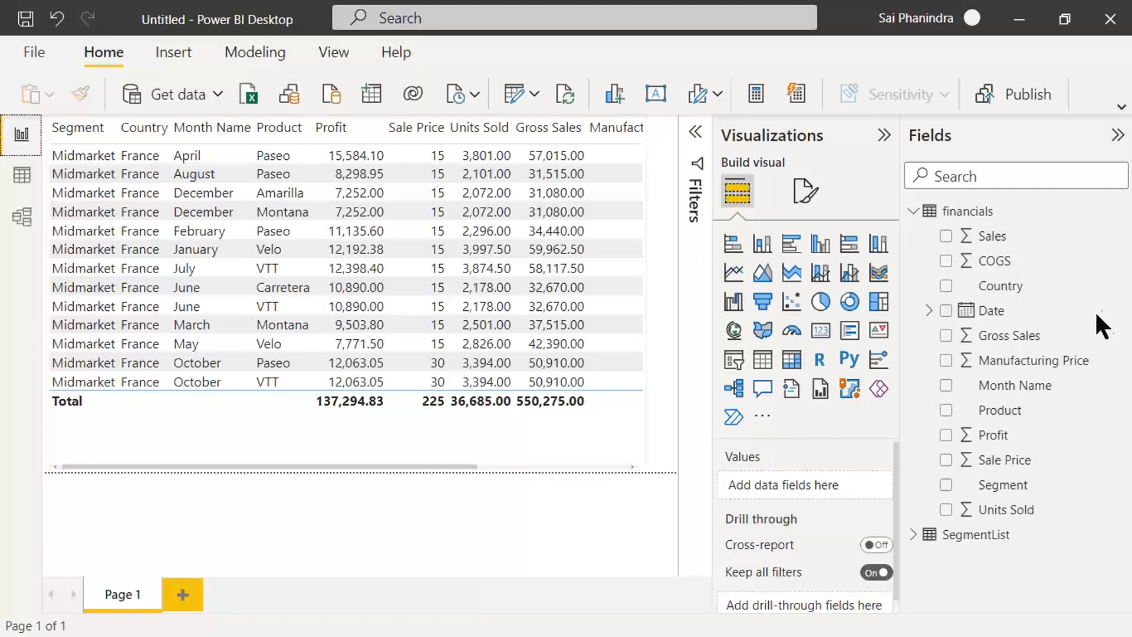
Step: Switch to the Power Query Level 3 document in Word and review the notes on creating static and dynamic parameters and linking them
mouse_move(758, 616)
left_click(832, 617)
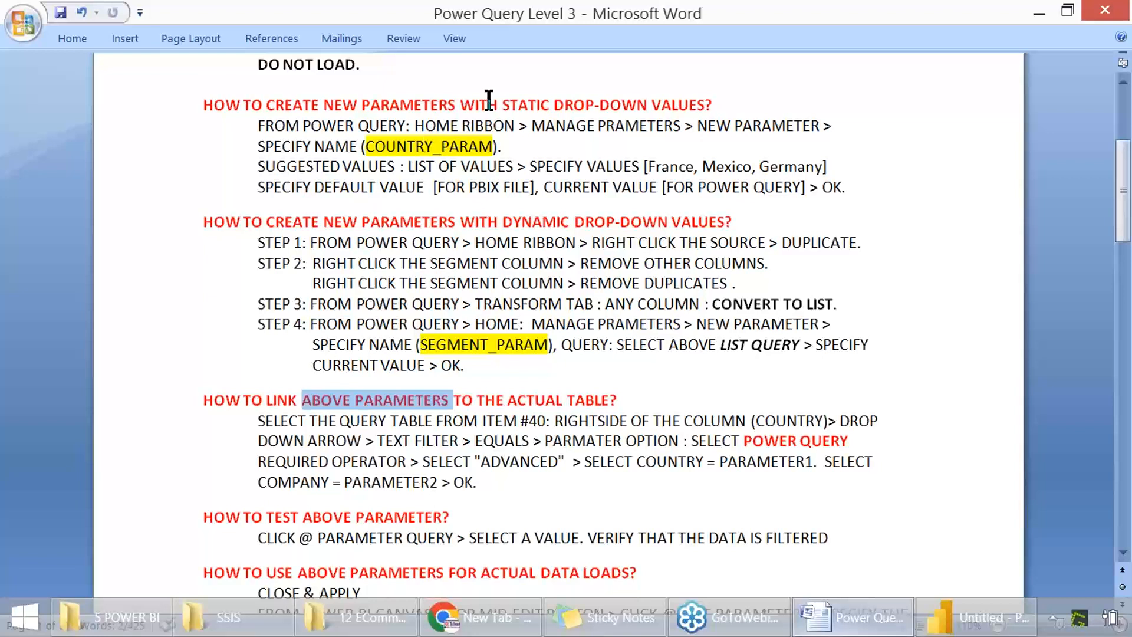
left_click_drag(503, 105, 675, 115)
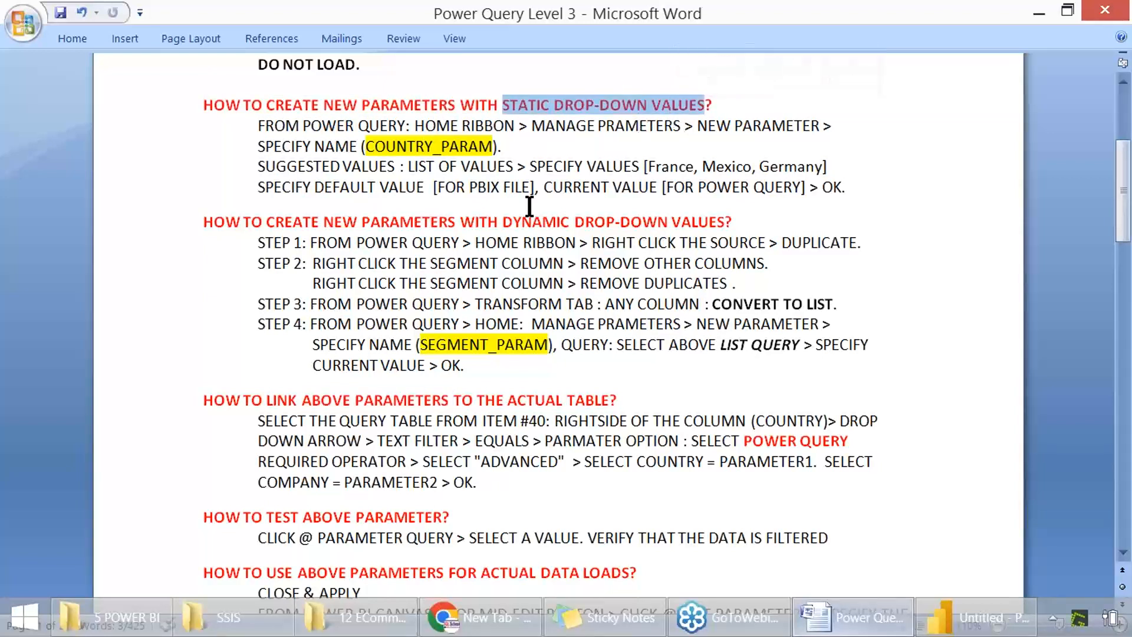
left_click_drag(503, 222, 680, 238)
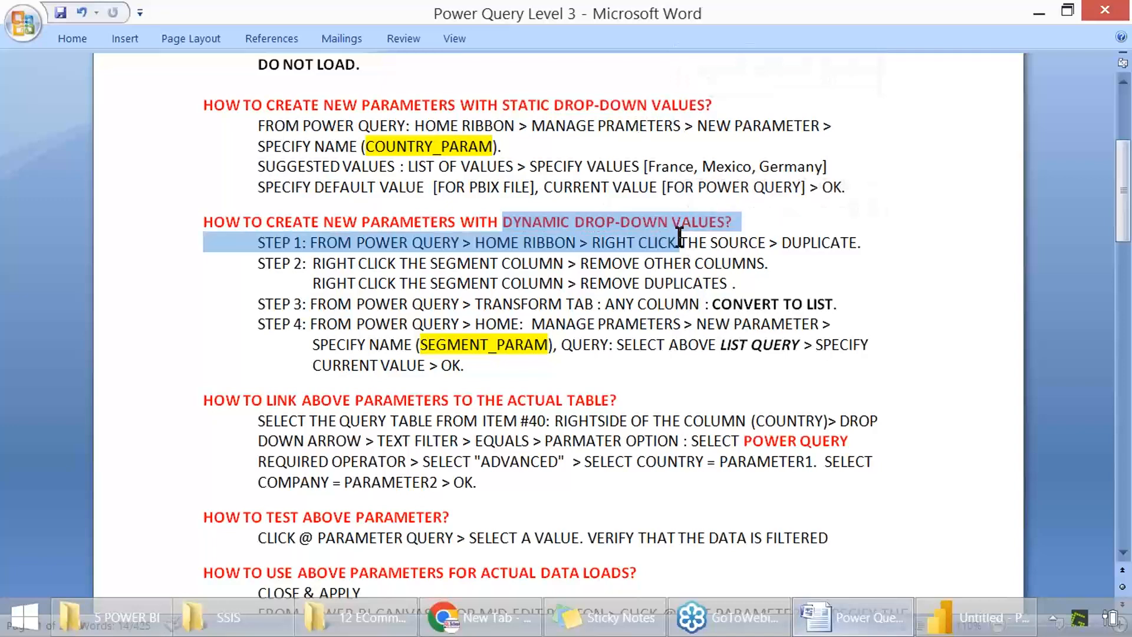
scroll(680, 239, "down", 2)
left_click_drag(266, 291, 531, 354)
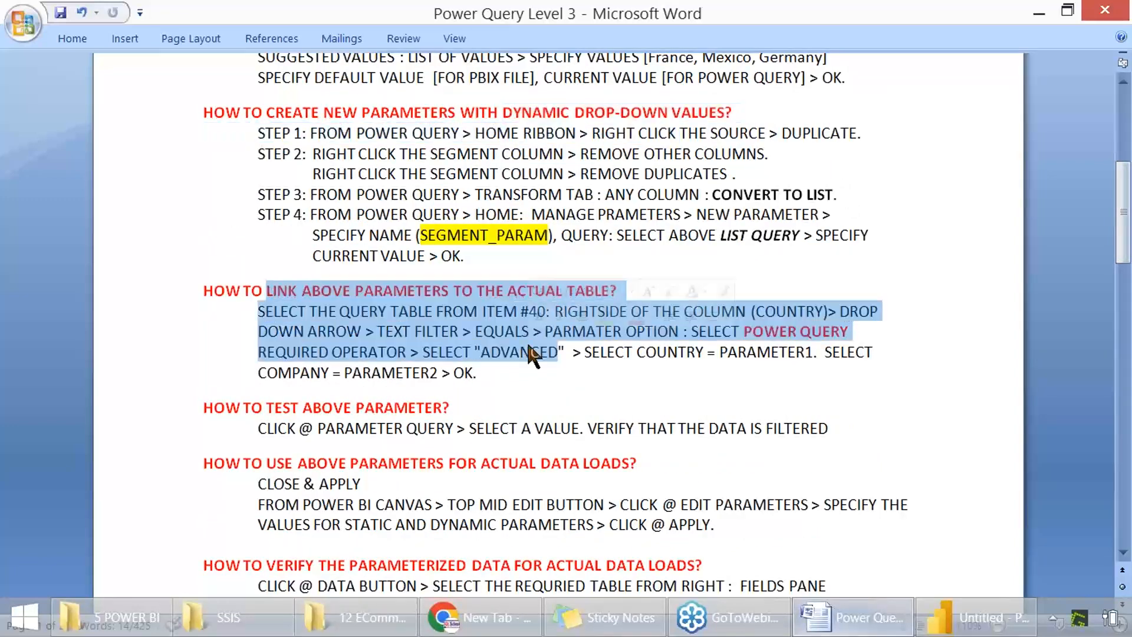
Step: Review the notes on testing the parameters, using them for actual data loads, and verifying the parameterized data
left_click_drag(340, 409, 445, 409)
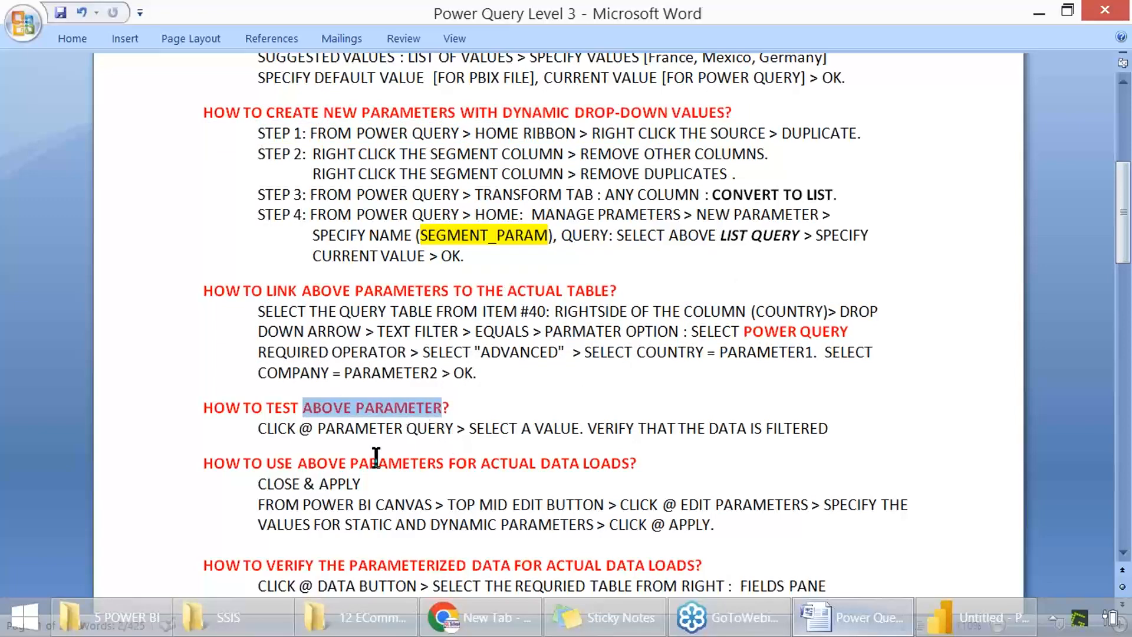
left_click_drag(267, 487, 336, 481)
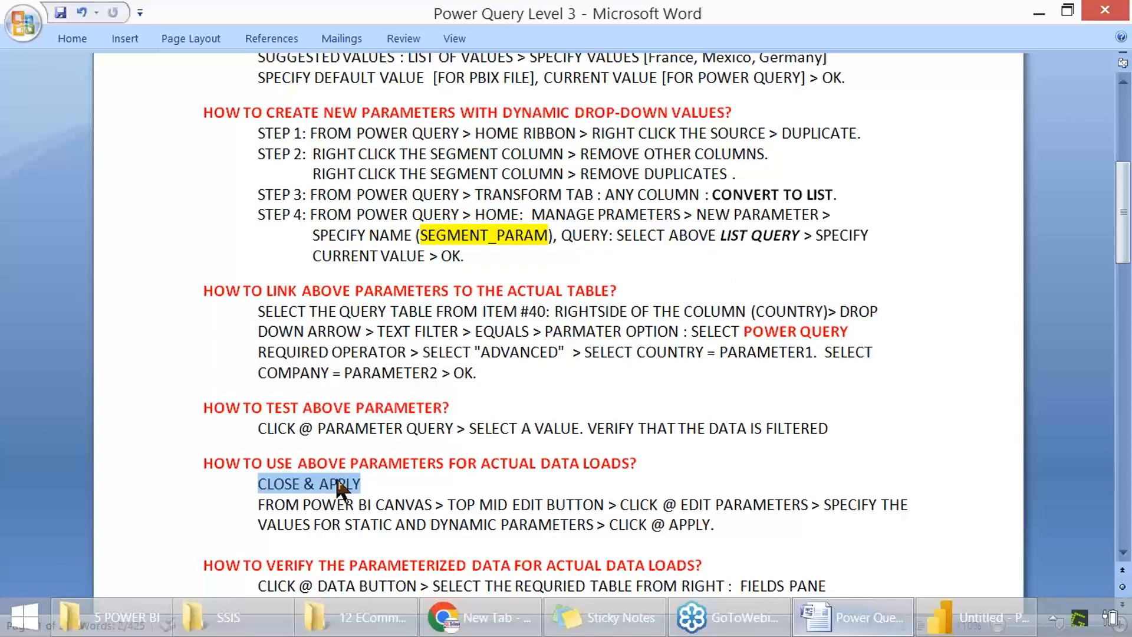
scroll(336, 481, "down", 1)
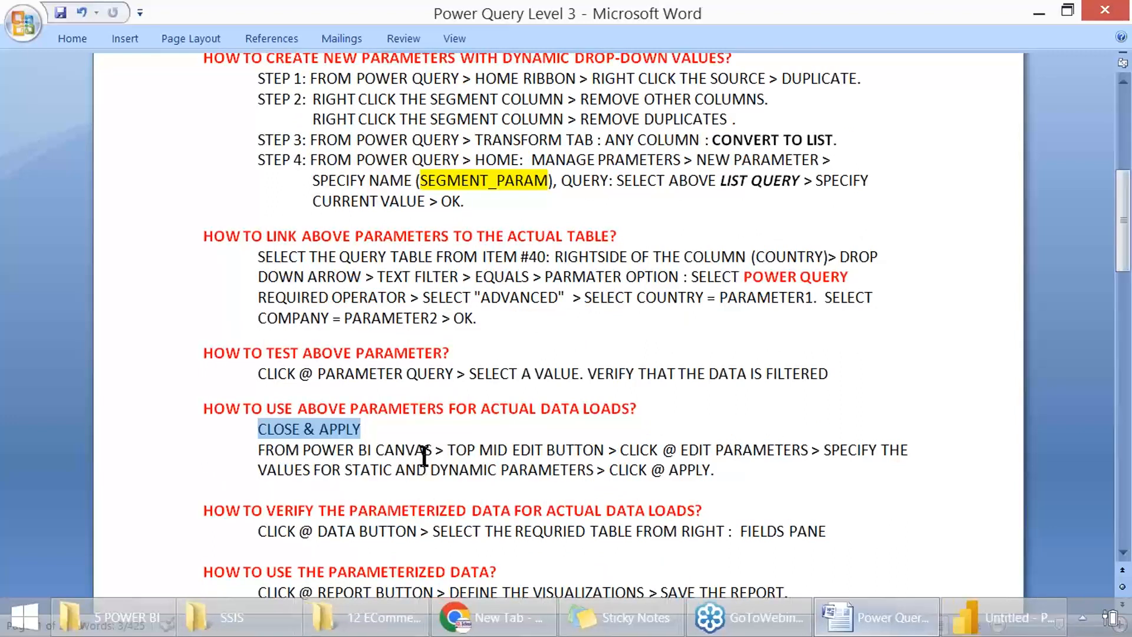
left_click(394, 529)
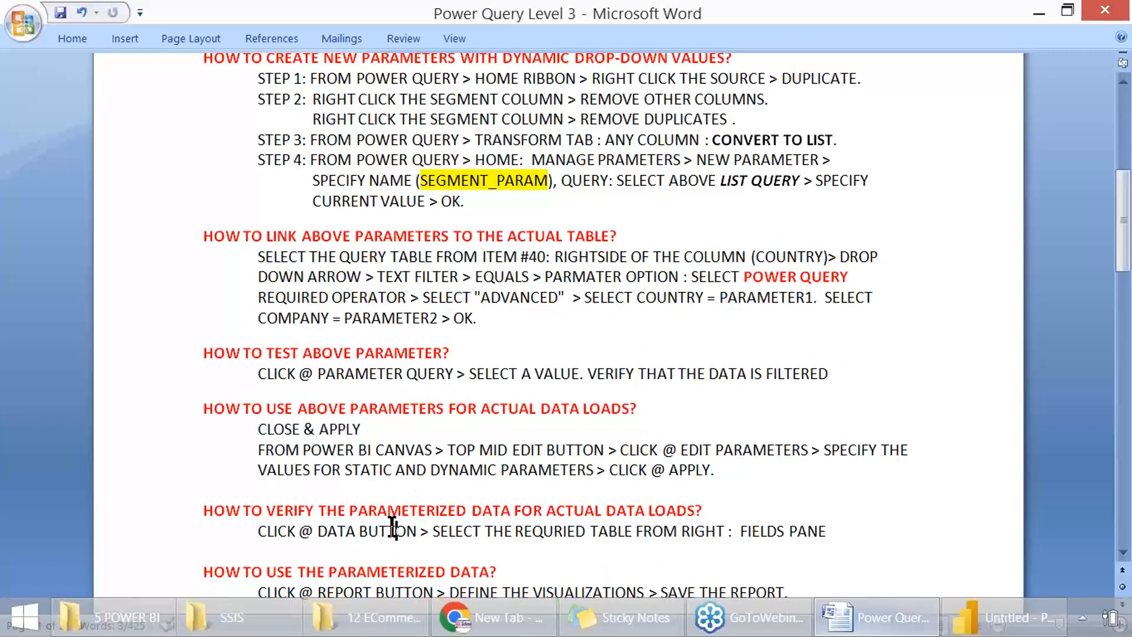
left_click_drag(394, 529, 803, 531)
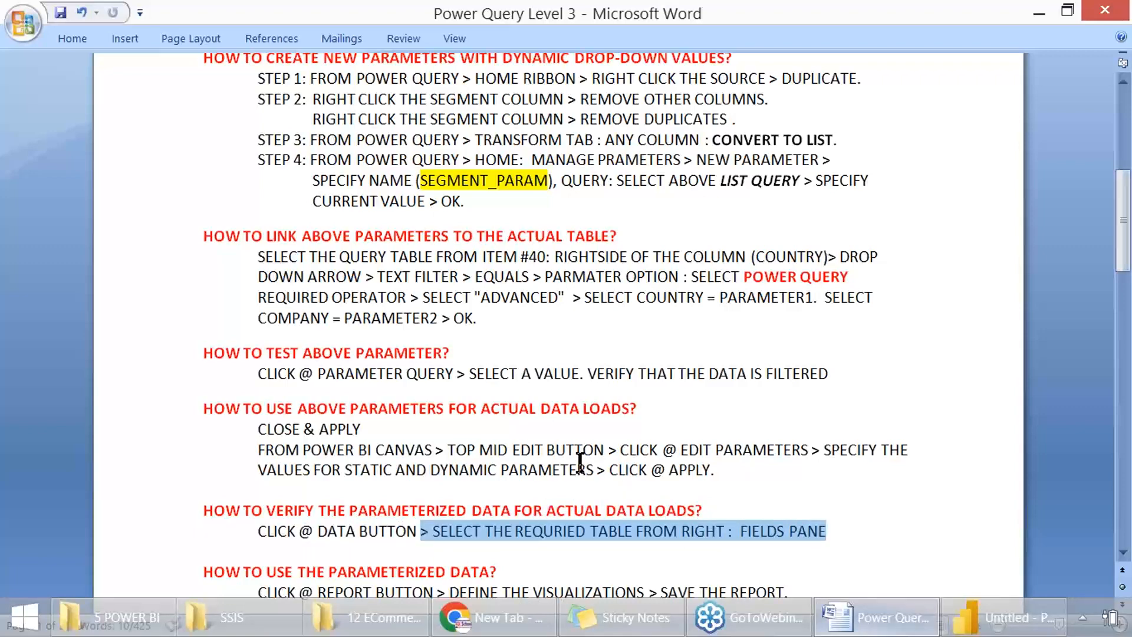
scroll(580, 462, "down", 3)
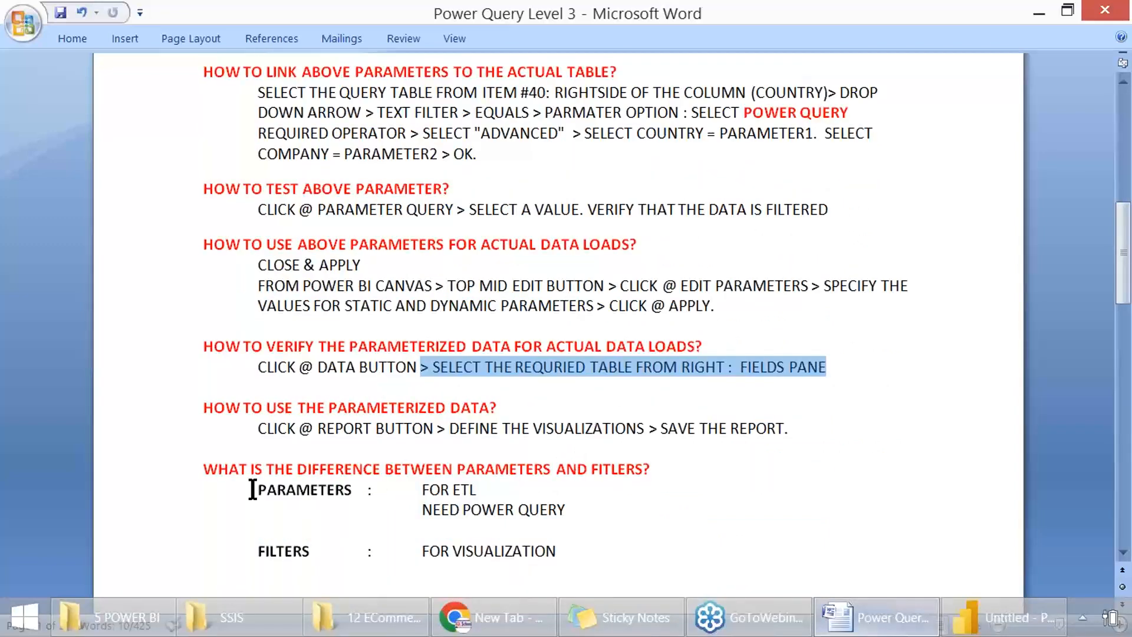
Step: Review the notes on the difference between parameters and filters and on defining visualizations with the parameterized data
left_click_drag(253, 489, 587, 493)
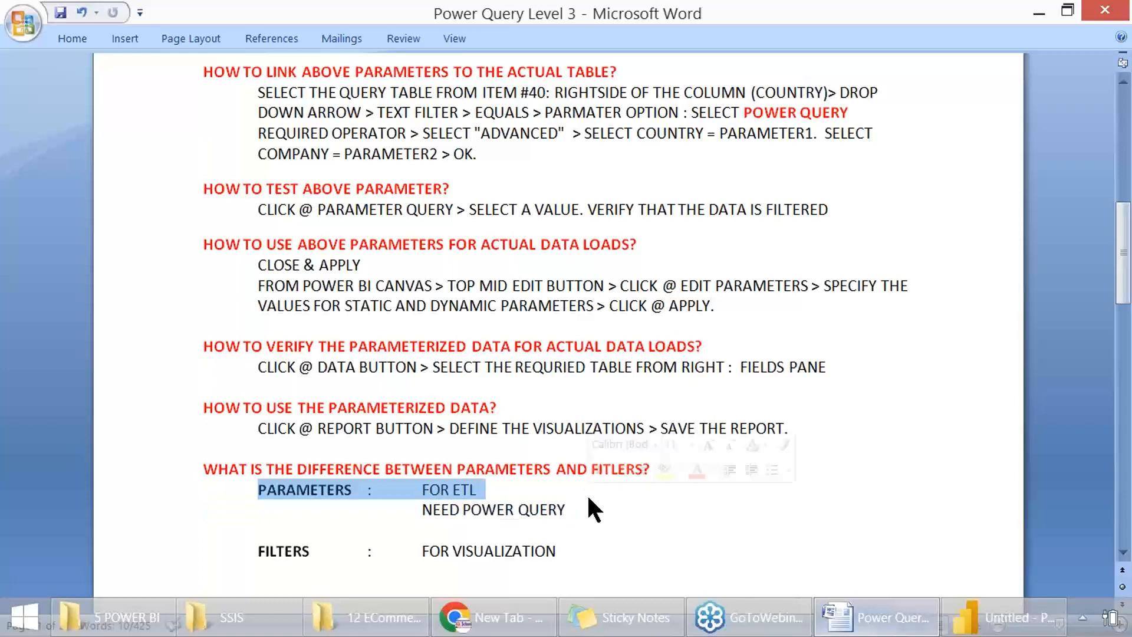
double_click(269, 554)
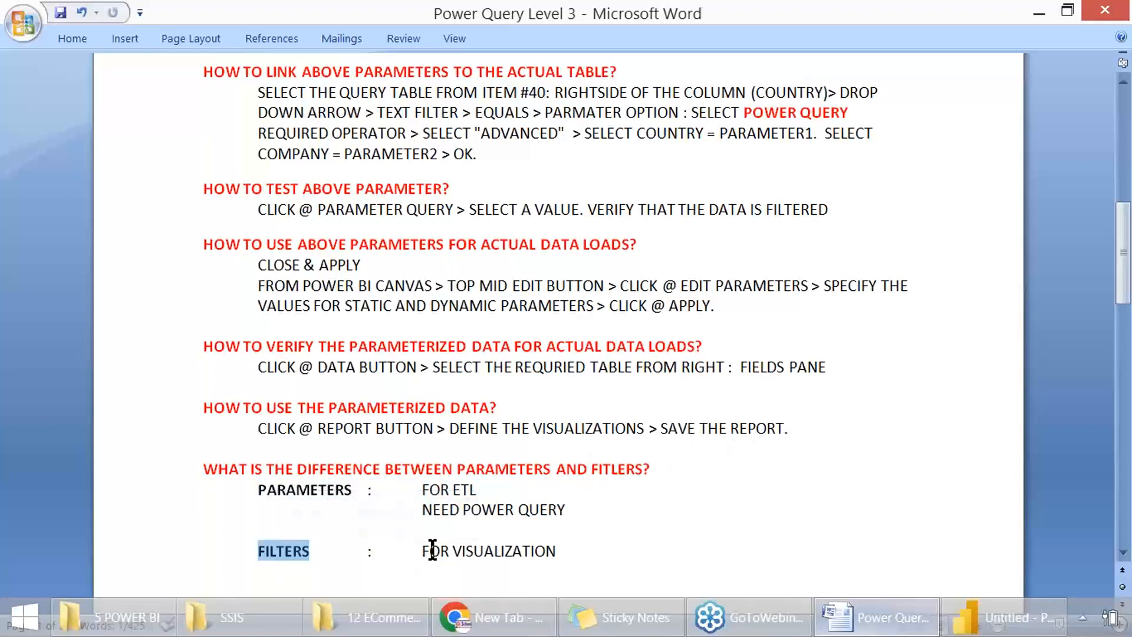
left_click_drag(425, 552, 546, 549)
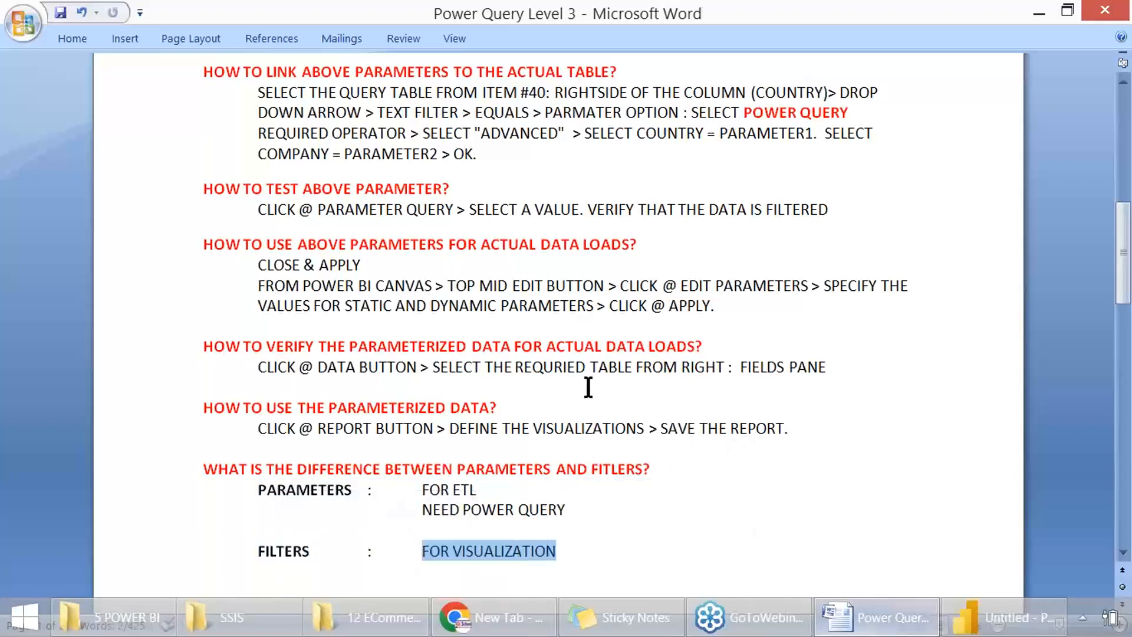
double_click(562, 426)
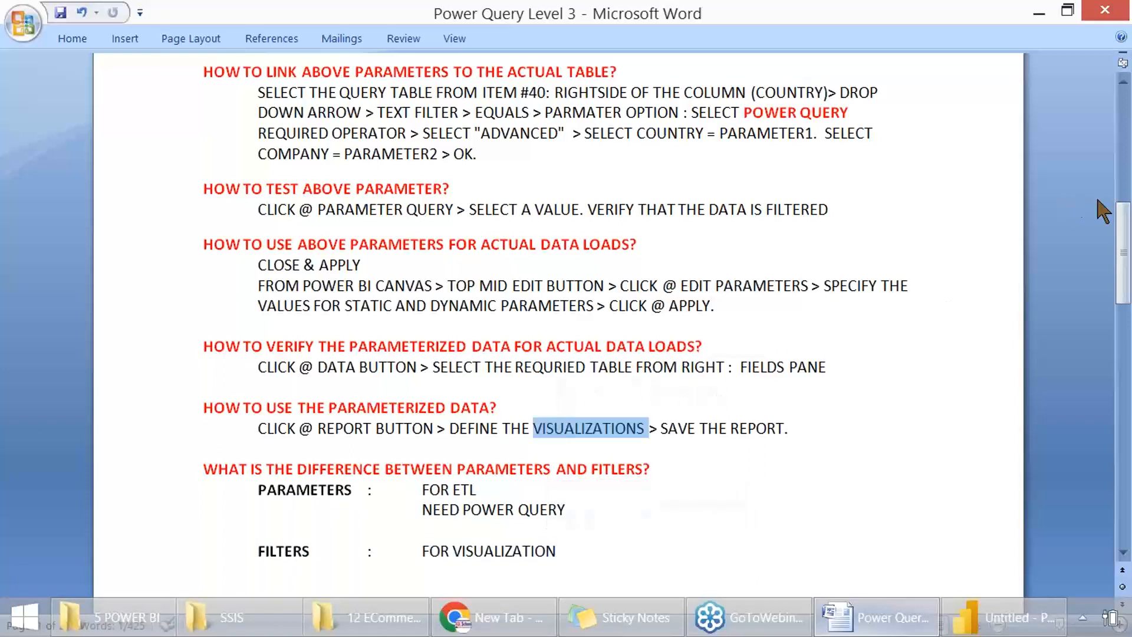
key("alt+Tab")
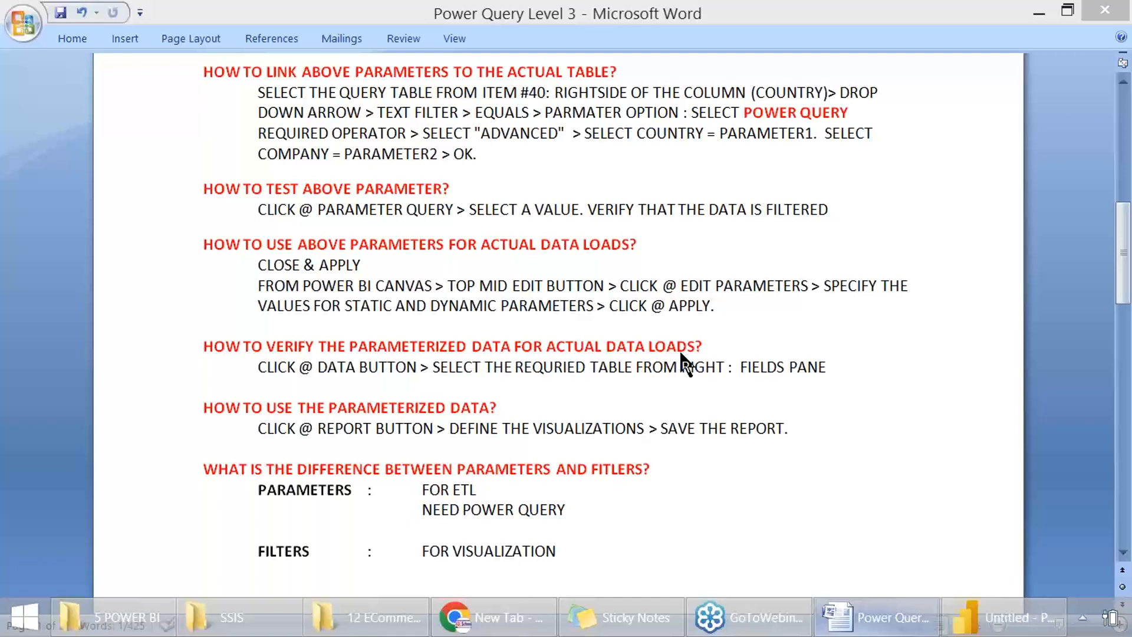
Step: Save the notes document and review the section on scenarios that need parameters, highlighting its source data and extraction conditions
scroll(685, 363, "down", 8)
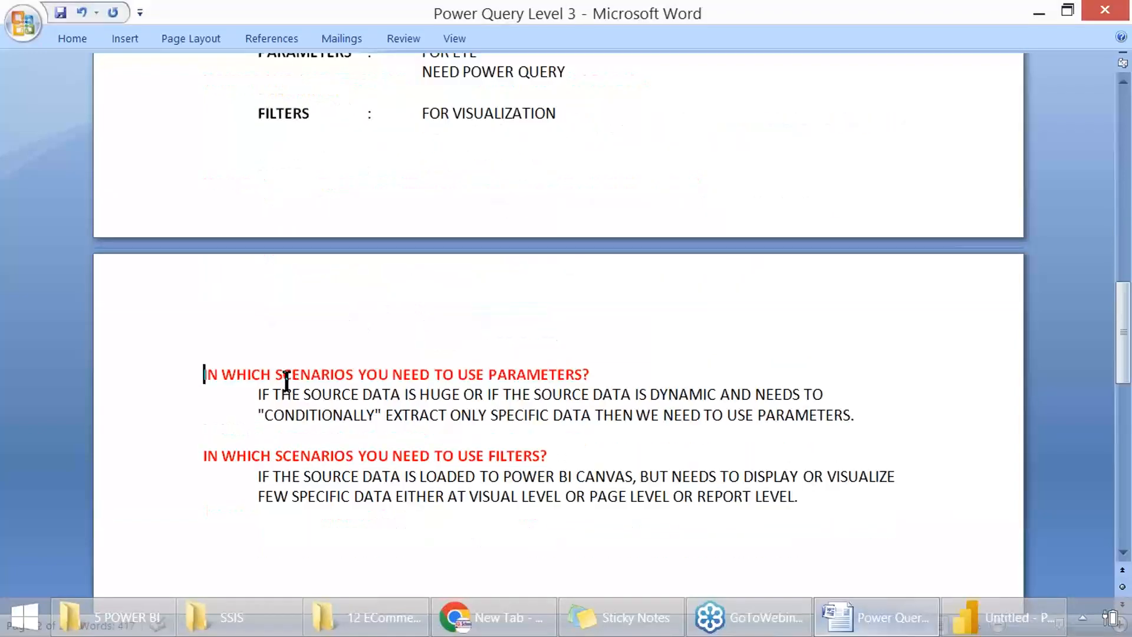
key("ctrl+s")
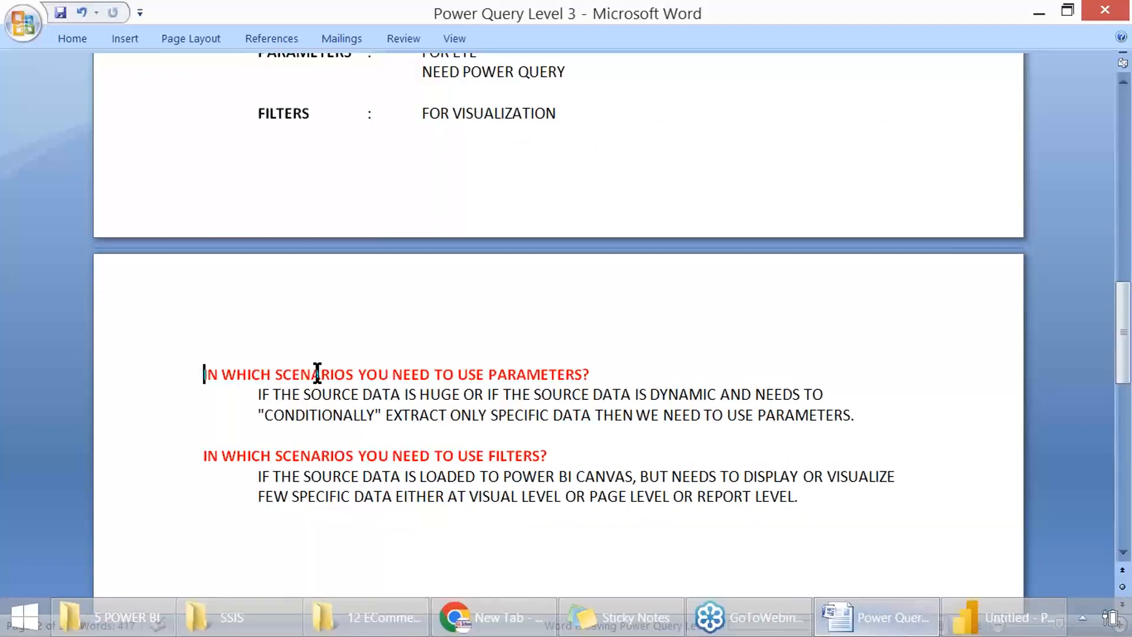
left_click_drag(393, 376, 582, 374)
scroll(472, 376, "down", 2)
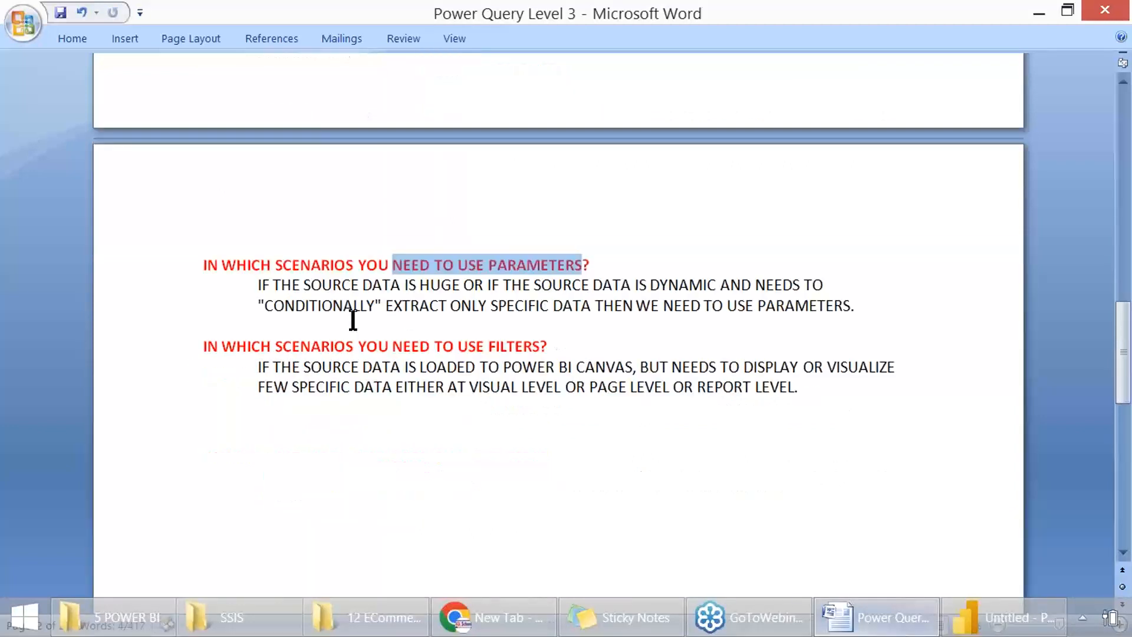
left_click_drag(258, 286, 753, 289)
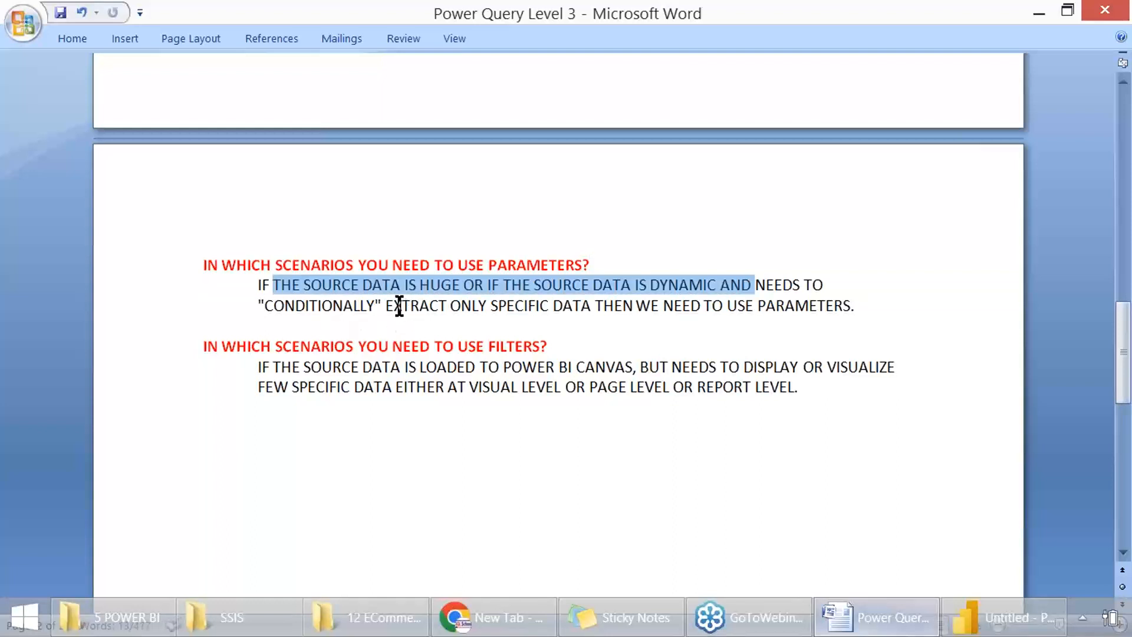
left_click_drag(450, 306, 588, 306)
left_click(1085, 199)
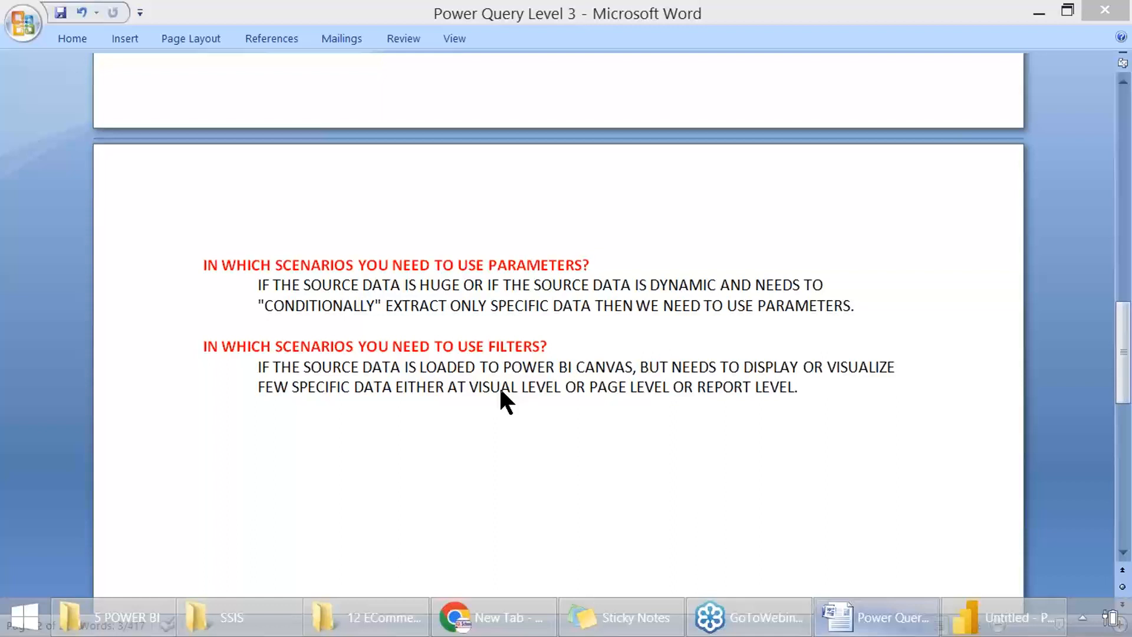
Step: Review the section on scenarios that need filters, highlighting the loaded data condition and the visual, page and report levels
double_click(510, 347)
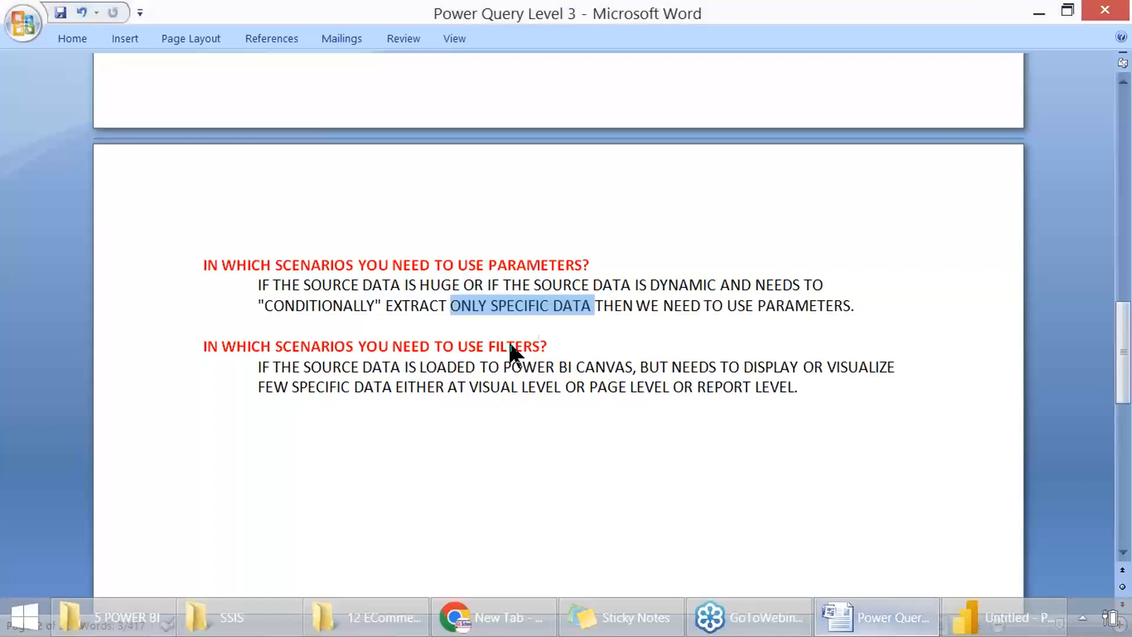
left_click_drag(274, 367, 618, 358)
left_click(434, 369)
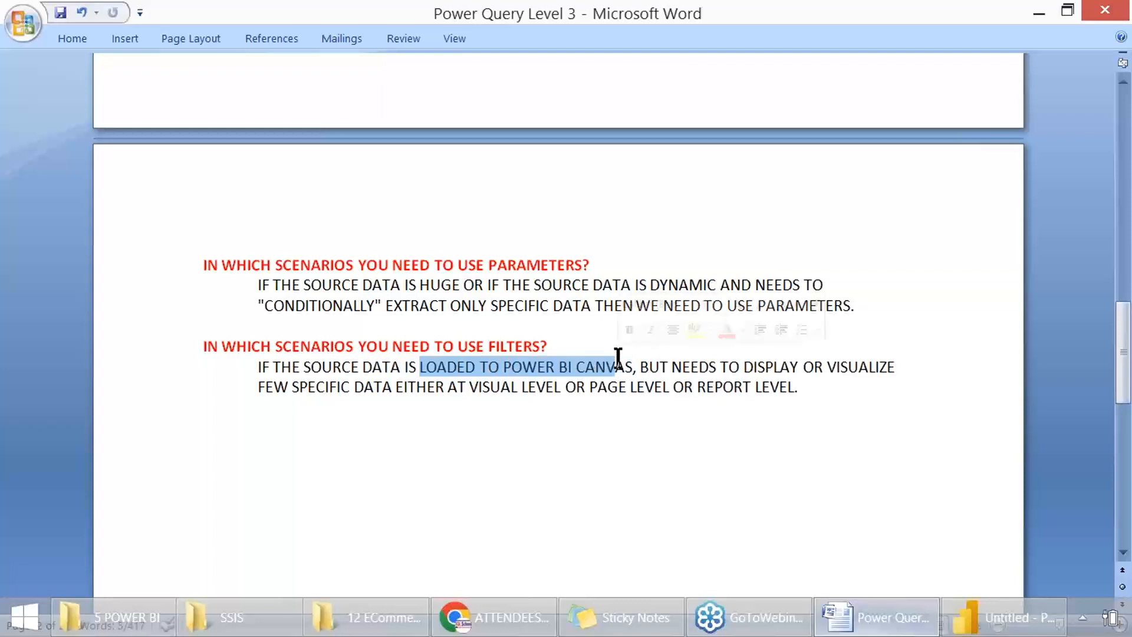
left_click(673, 365)
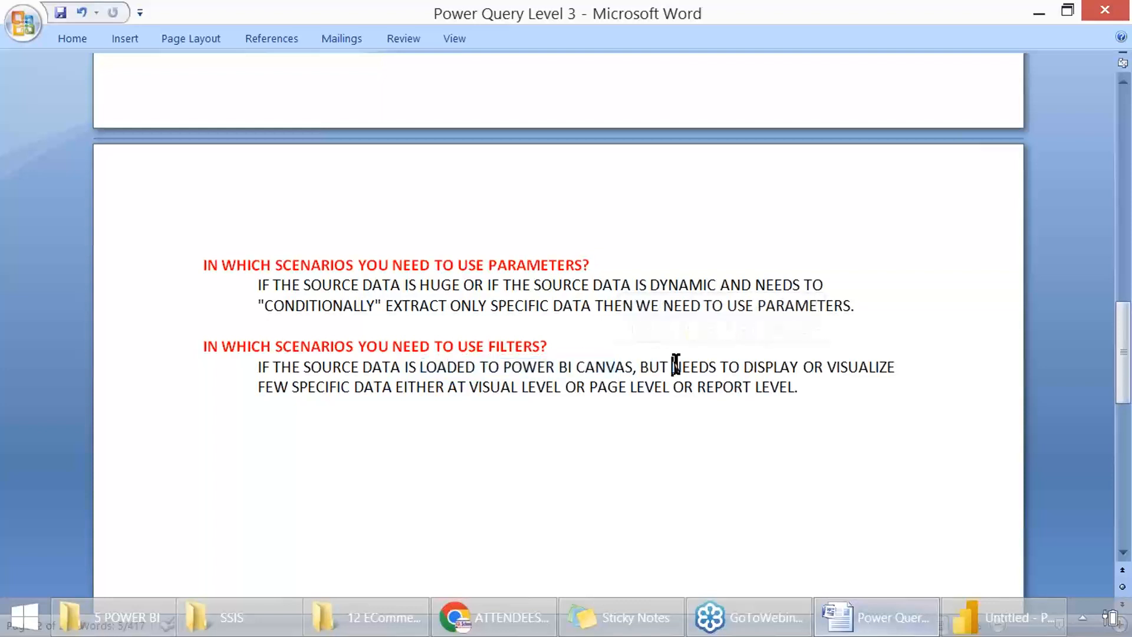
left_click_drag(720, 367, 861, 364)
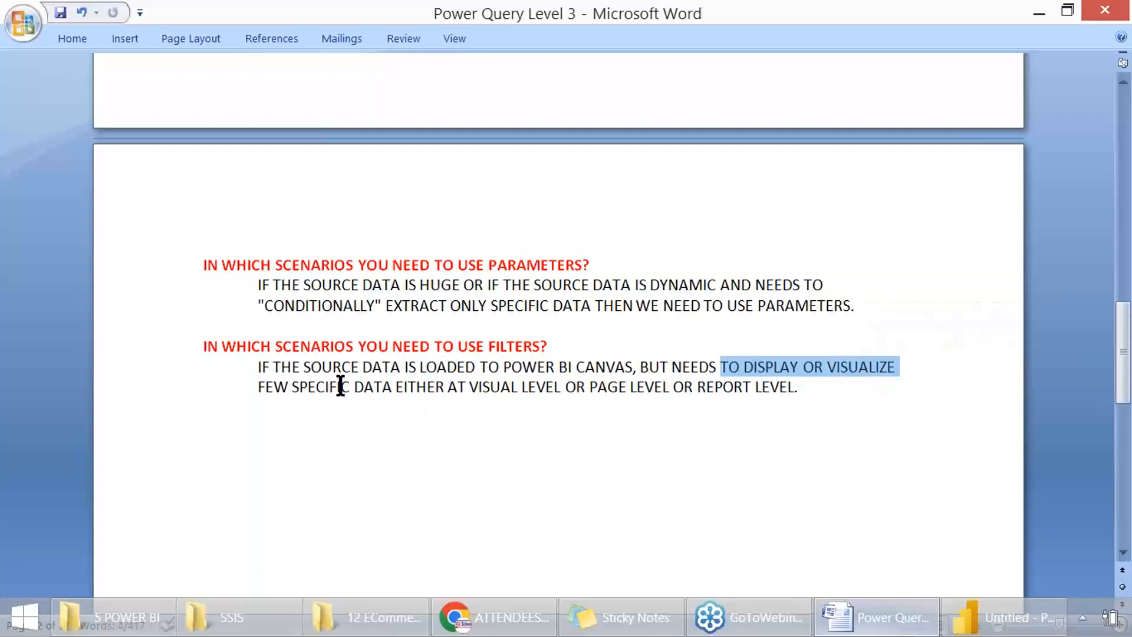
left_click_drag(341, 387, 807, 394)
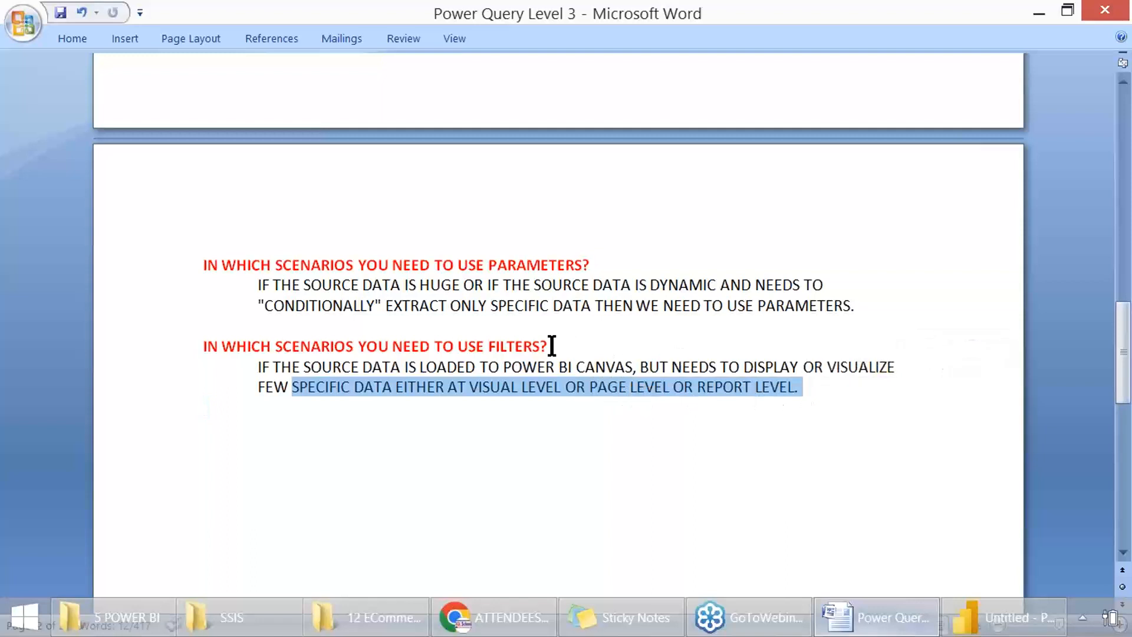
double_click(521, 347)
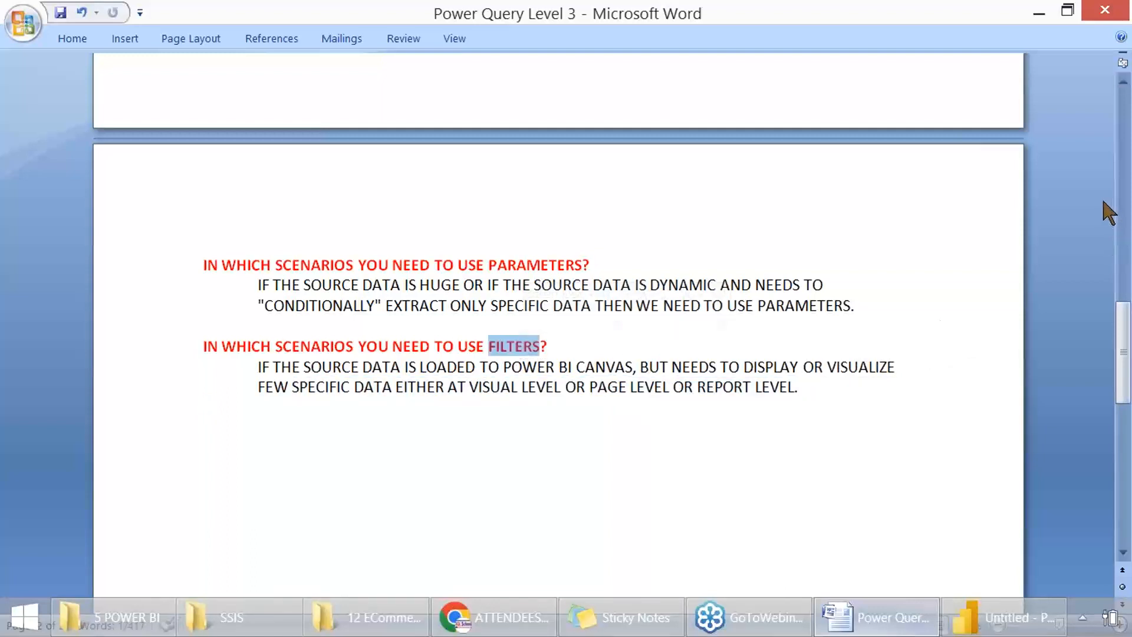